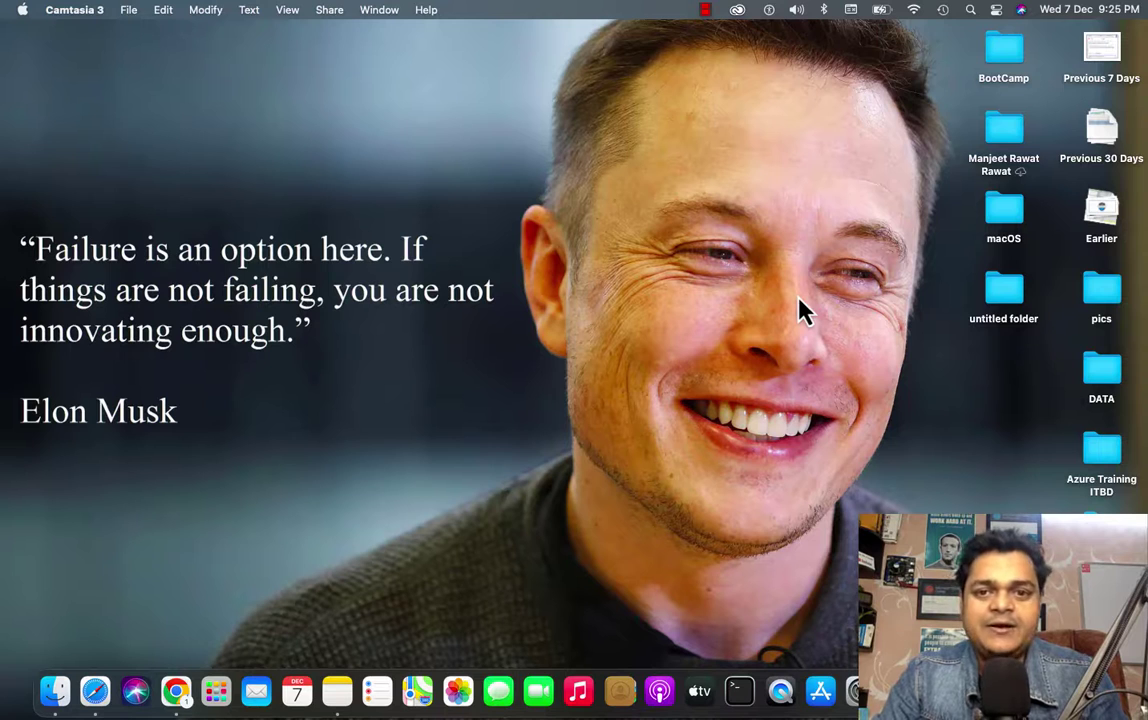
# Step: Switch from the macOS desktop to the full-screen OneNote space showing the OFFICE365 page
pyautogui.hotkey('ctrl', 'Right')
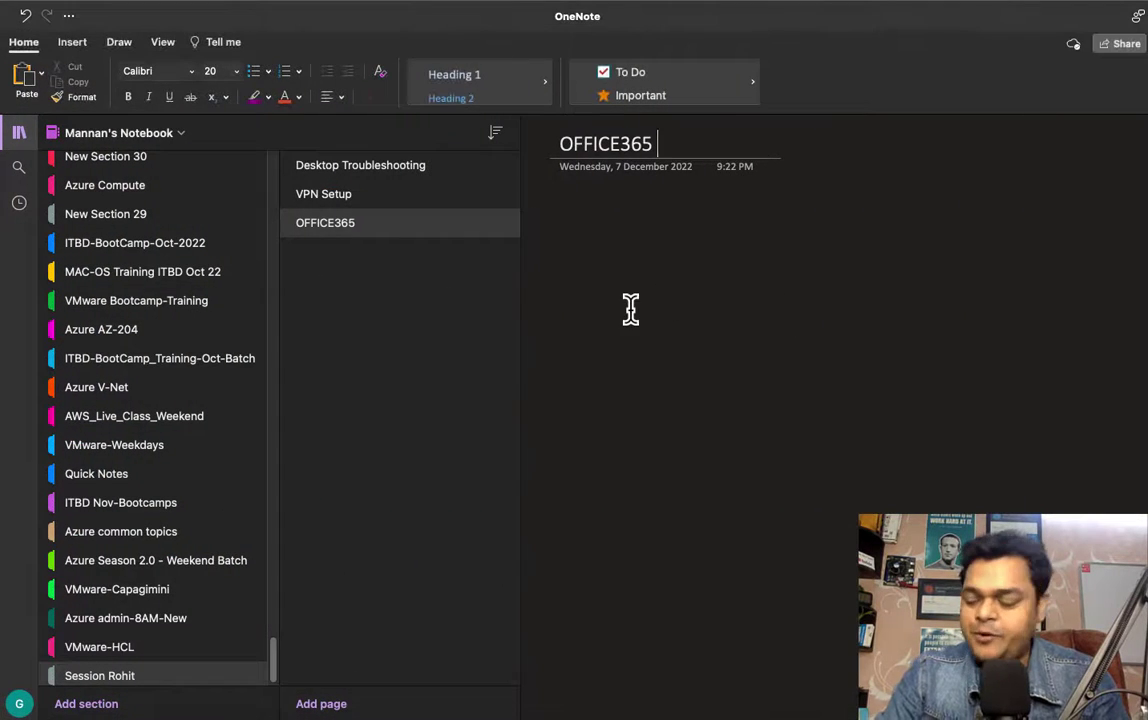
# Step: Collapse the notebook and page lists and select the green 0.5 mm pen on the Draw tab
pyautogui.click(19, 133)
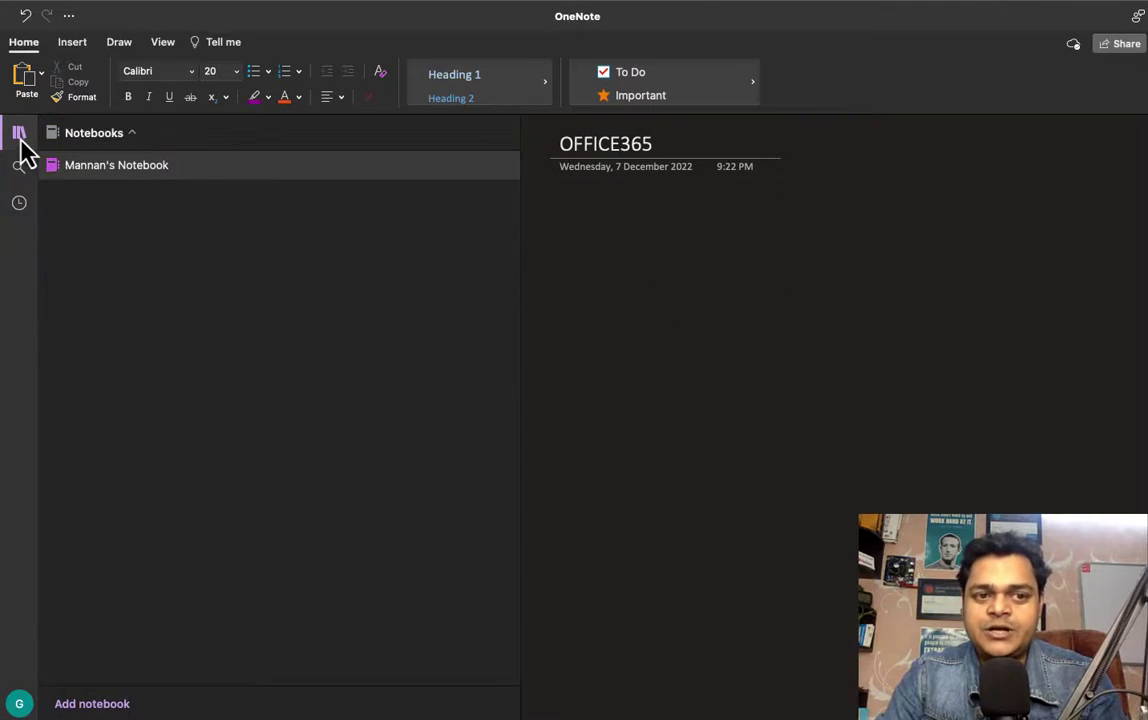
pyautogui.click(19, 133)
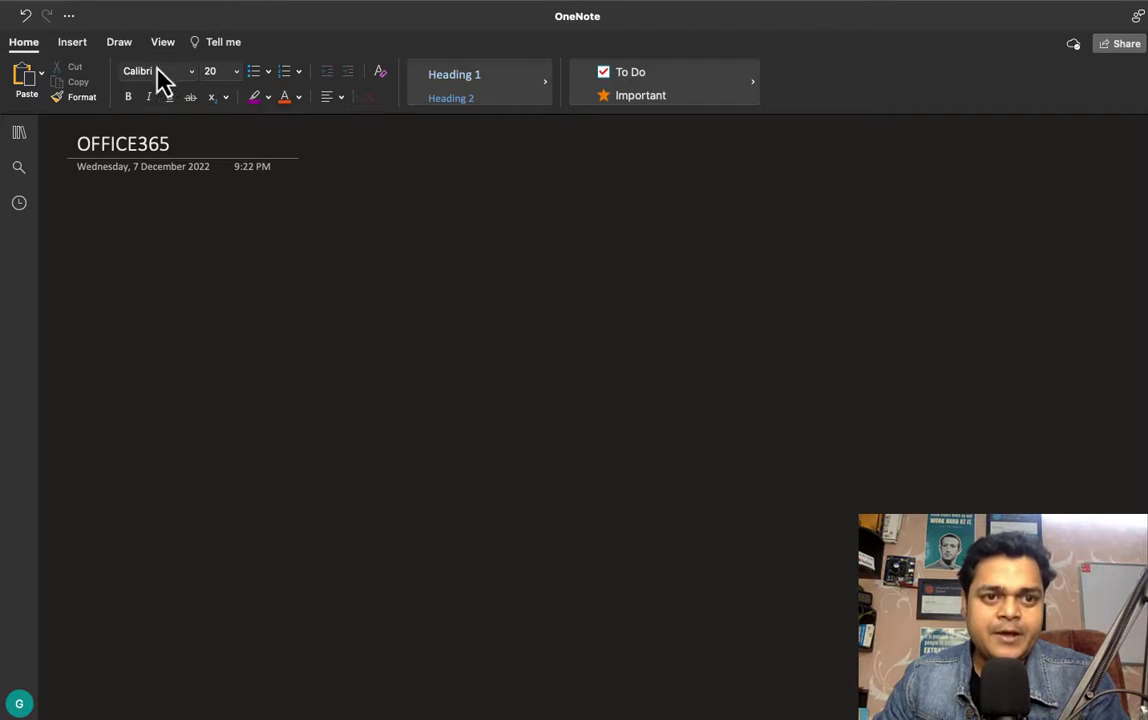
pyautogui.click(118, 43)
pyautogui.click(365, 85)
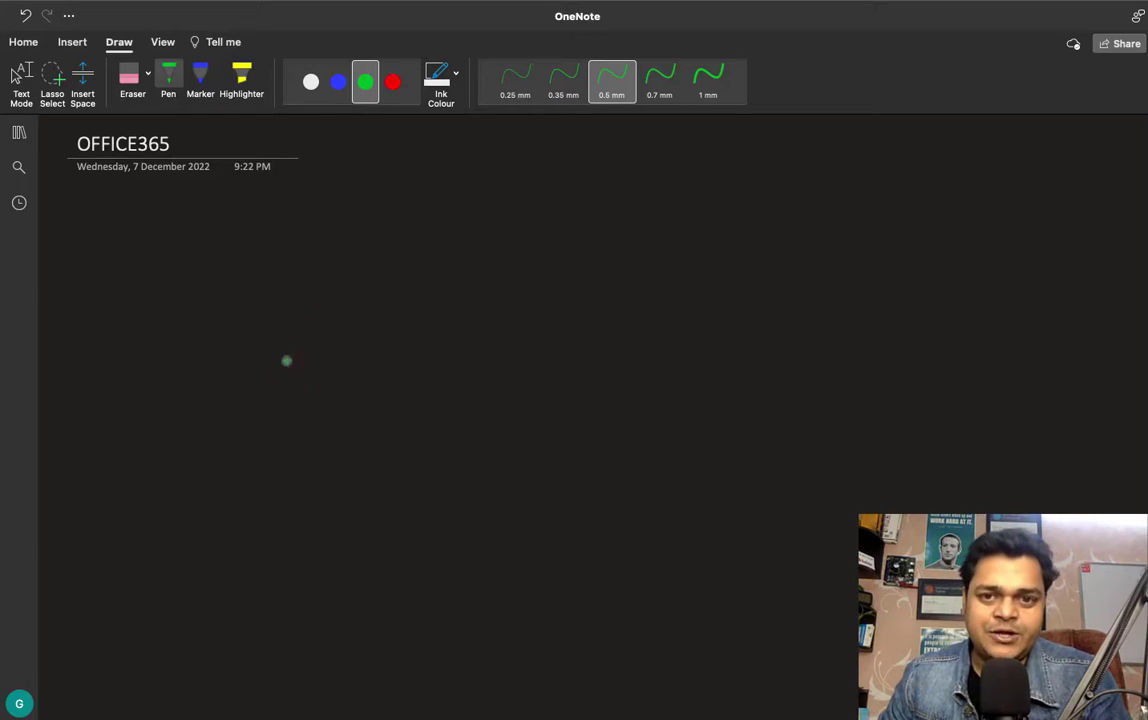
# Step: Draw a green rectangle headed 'O365 - Portal' and start writing users, groups, custom inside in red
pyautogui.moveTo(411, 203)
pyautogui.mouseDown()
pyautogui.moveTo(407, 325)
pyautogui.moveTo(630, 190)
pyautogui.moveTo(658, 310)
pyautogui.moveTo(394, 329)
pyautogui.mouseUp()
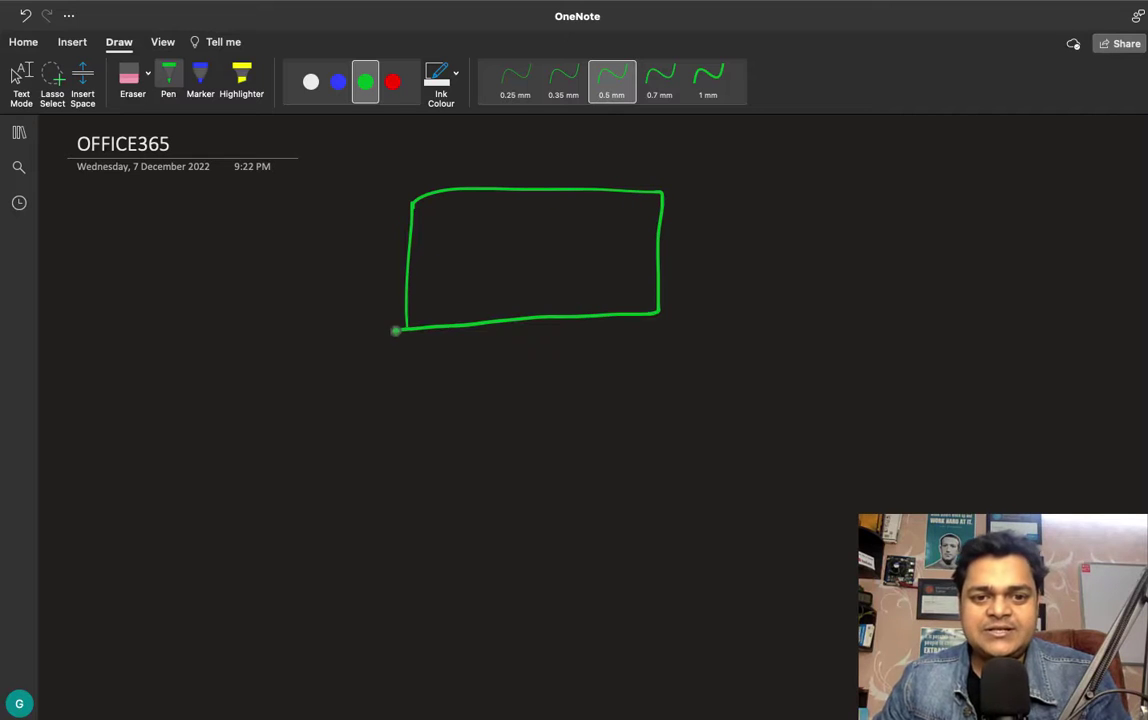
pyautogui.moveTo(448, 161)
pyautogui.mouseDown()
pyautogui.moveTo(475, 164)
pyautogui.moveTo(467, 176)
pyautogui.moveTo(530, 155)
pyautogui.moveTo(514, 175)
pyautogui.moveTo(610, 160)
pyautogui.moveTo(650, 172)
pyautogui.mouseUp()
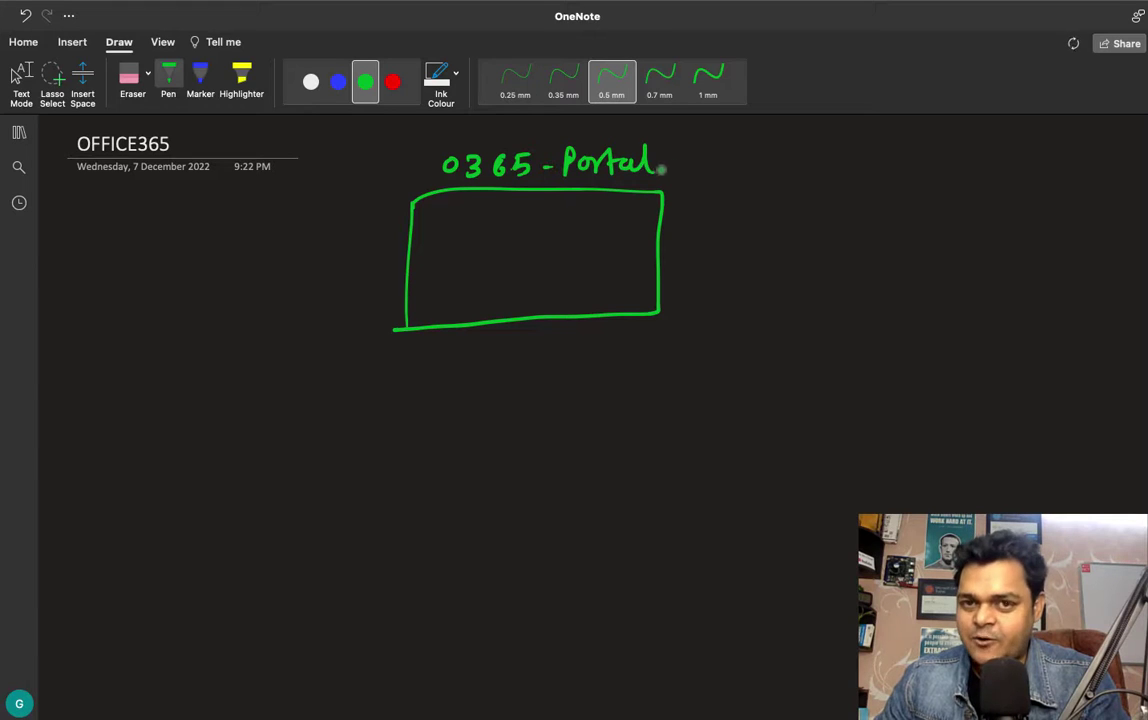
pyautogui.click(393, 83)
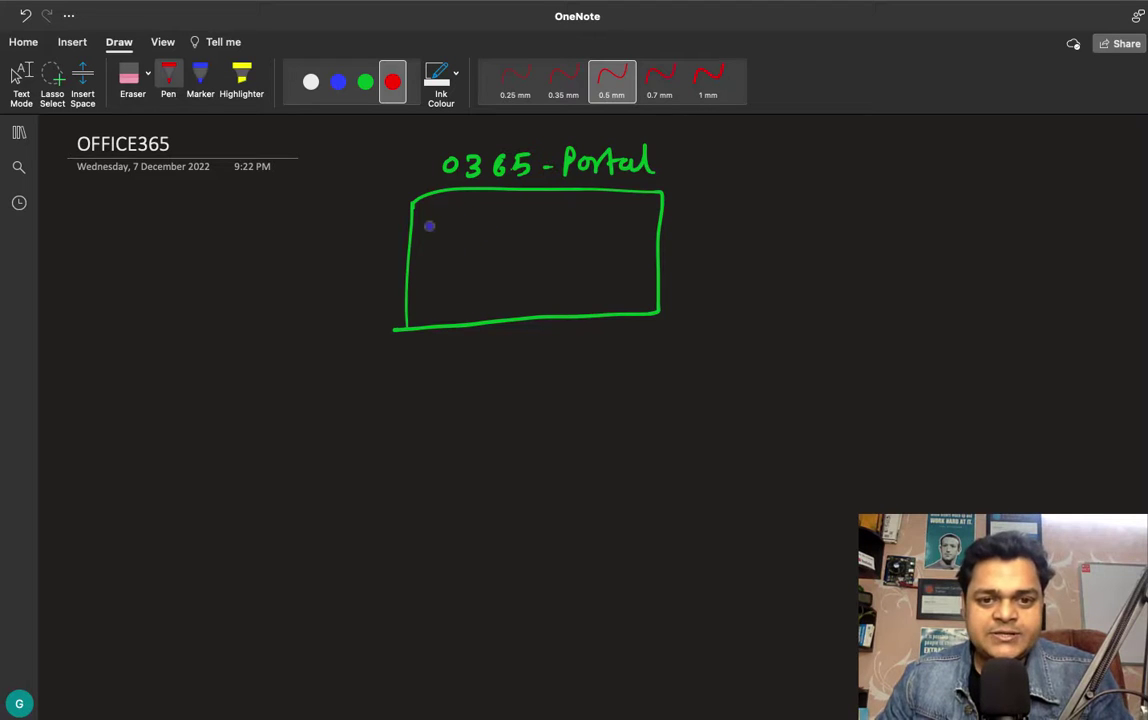
pyautogui.moveTo(428, 219)
pyautogui.mouseDown()
pyautogui.moveTo(487, 230)
pyautogui.moveTo(446, 264)
pyautogui.moveTo(493, 264)
pyautogui.moveTo(440, 301)
pyautogui.moveTo(533, 295)
pyautogui.mouseUp()
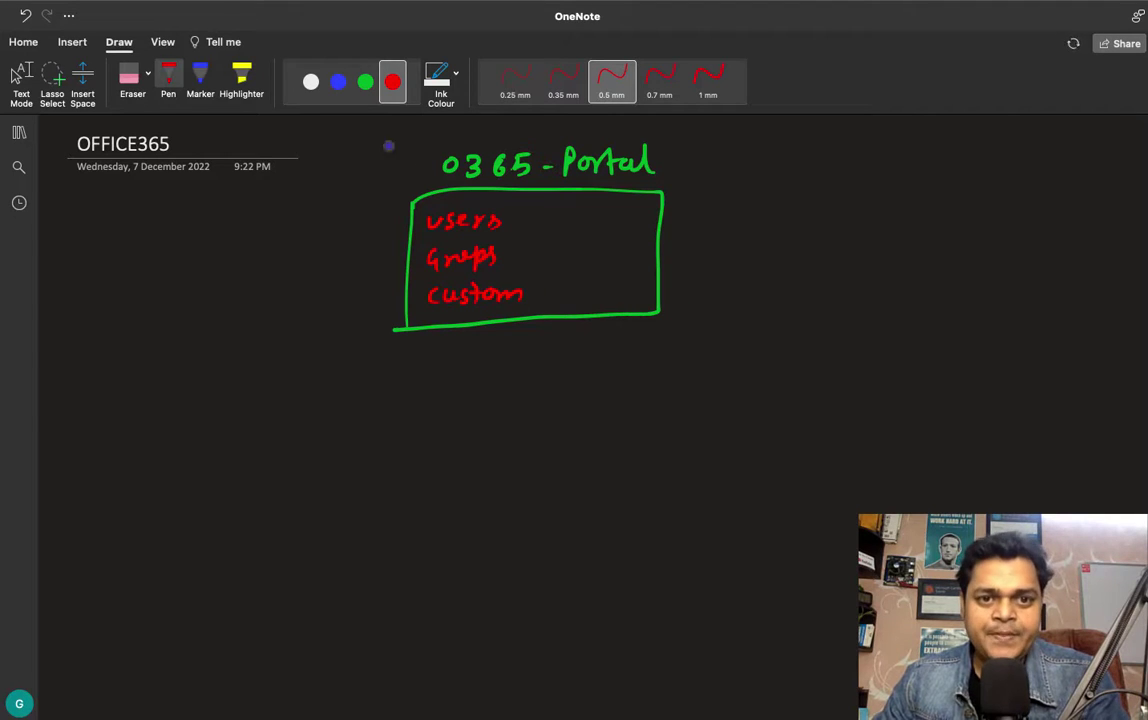
# Step: With the white pen, draw an arrow from 'users' to a handwritten 'Alias'
pyautogui.click(311, 82)
pyautogui.moveTo(506, 224)
pyautogui.mouseDown()
pyautogui.moveTo(694, 222)
pyautogui.moveTo(755, 236)
pyautogui.moveTo(750, 226)
pyautogui.mouseUp()
pyautogui.moveTo(768, 214)
pyautogui.mouseDown()
pyautogui.moveTo(768, 236)
pyautogui.moveTo(810, 237)
pyautogui.mouseUp()
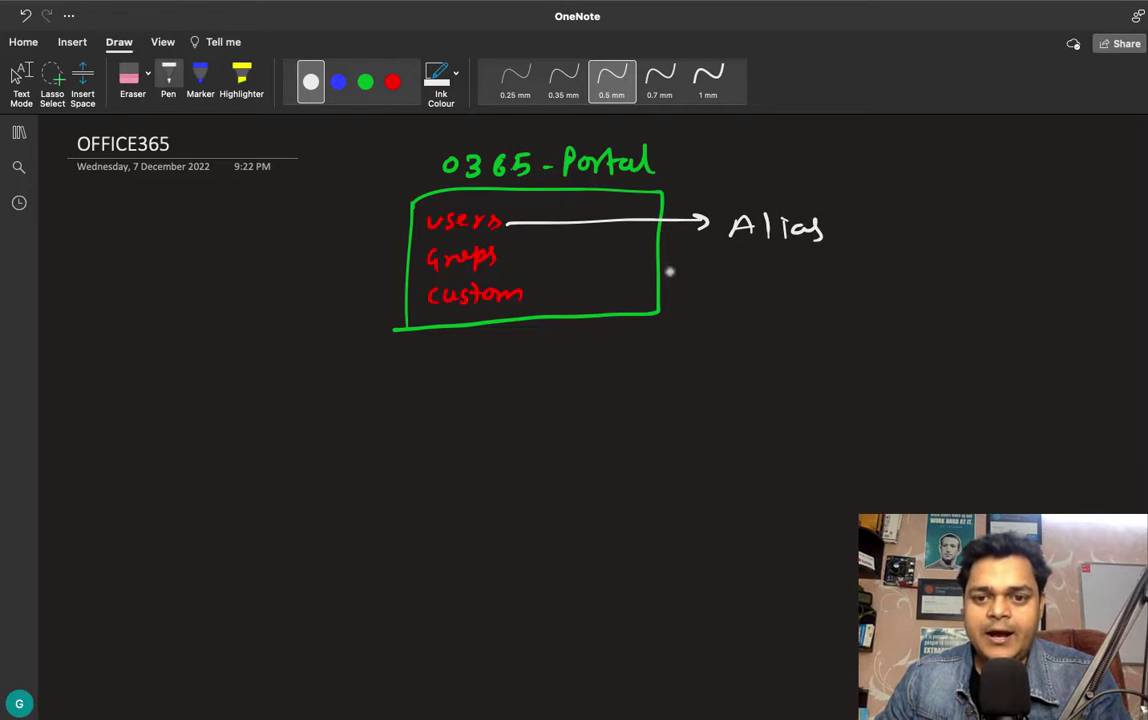
# Step: Draw an L-shaped arrow below it to 'Mail forwarding.', undoing one stray stroke
pyautogui.moveTo(672, 232)
pyautogui.mouseDown()
pyautogui.moveTo(671, 295)
pyautogui.moveTo(733, 287)
pyautogui.moveTo(786, 298)
pyautogui.moveTo(794, 288)
pyautogui.moveTo(810, 302)
pyautogui.mouseUp()
pyautogui.hotkey('ctrl', 'z')
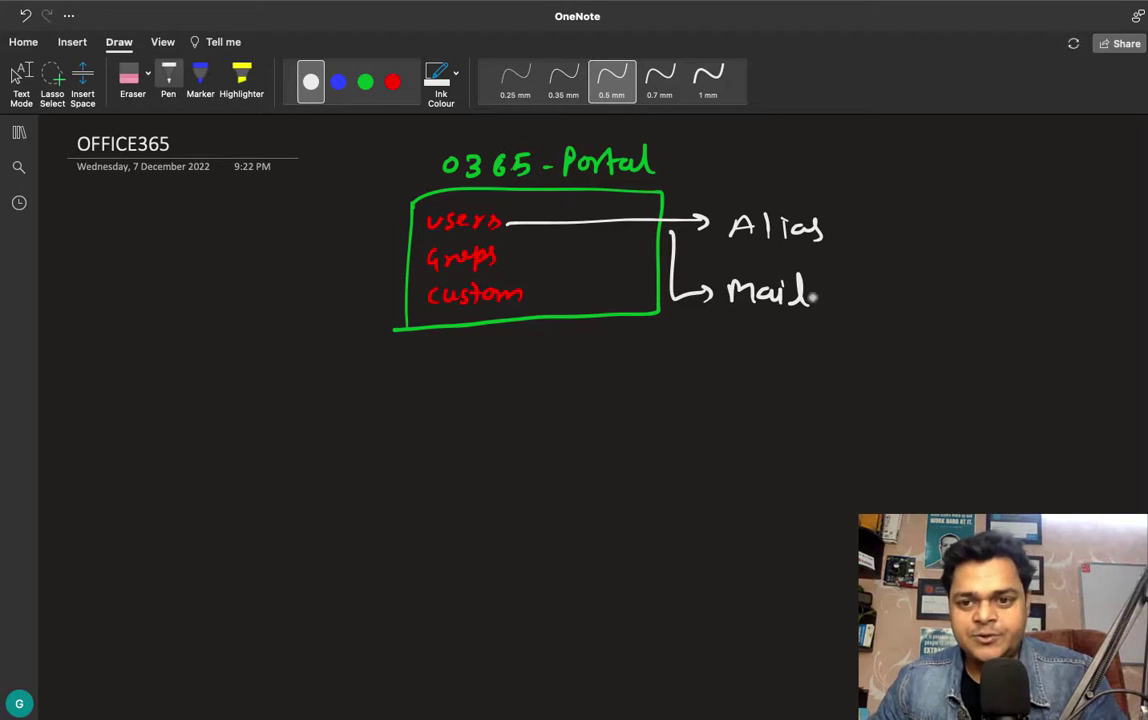
pyautogui.moveTo(841, 282)
pyautogui.mouseDown()
pyautogui.moveTo(830, 296)
pyautogui.moveTo(950, 292)
pyautogui.moveTo(998, 340)
pyautogui.mouseUp()
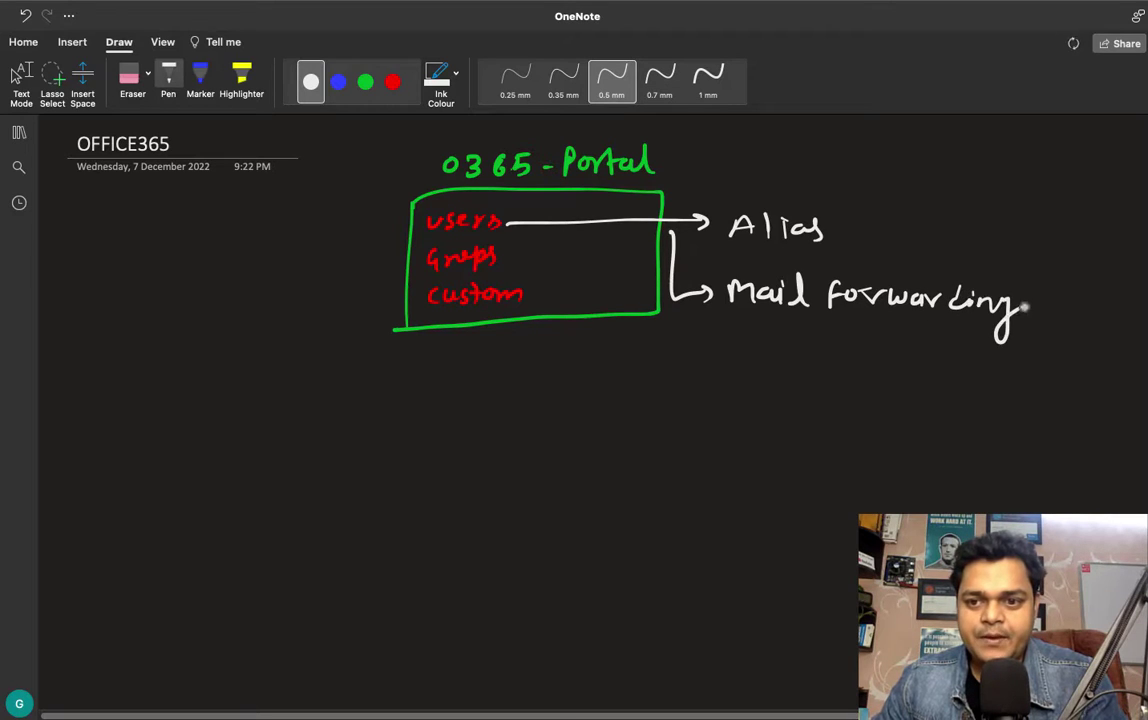
pyautogui.click(1031, 310)
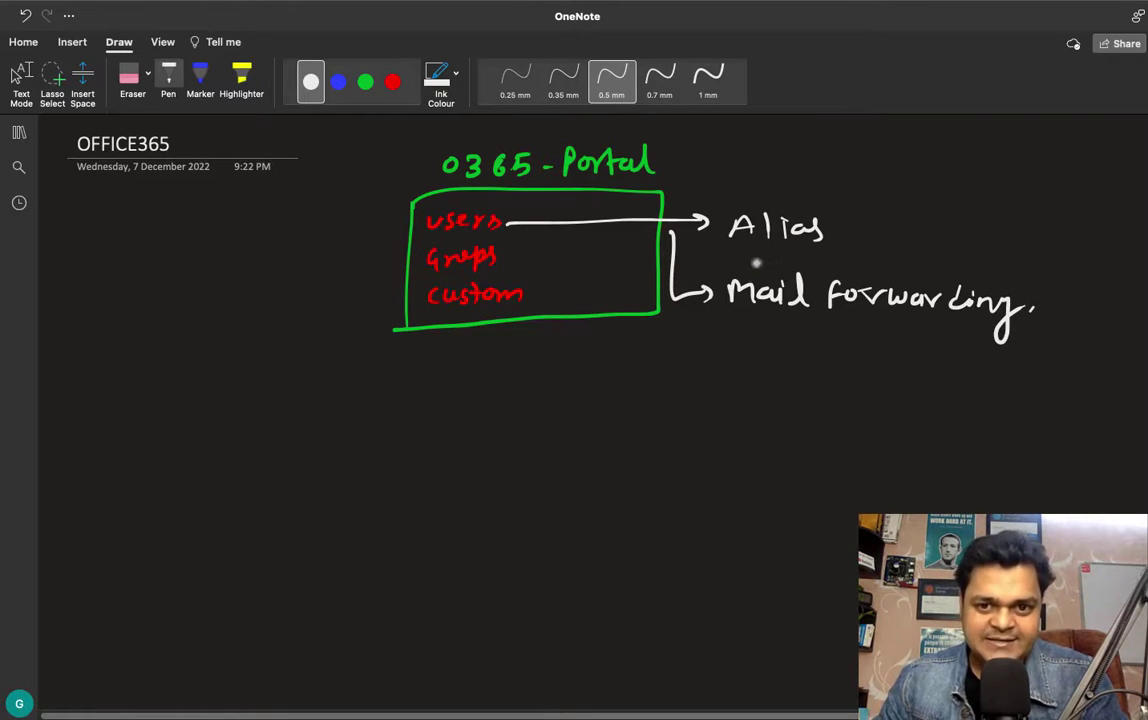
# Step: Handwrite 'Alias' in red below the portal box and frame it in a box
pyautogui.click(393, 84)
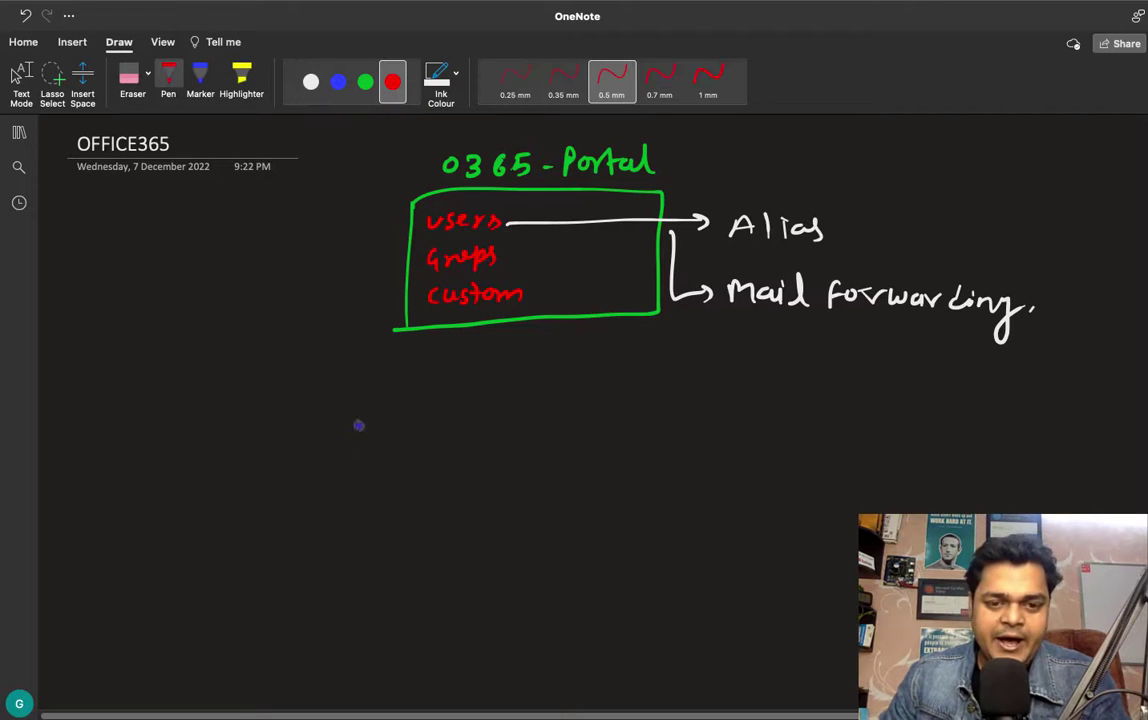
pyautogui.moveTo(375, 465); pyautogui.dragTo(447, 465)
pyautogui.moveTo(361, 418)
pyautogui.mouseDown()
pyautogui.moveTo(361, 476)
pyautogui.moveTo(511, 423)
pyautogui.moveTo(361, 478)
pyautogui.mouseUp()
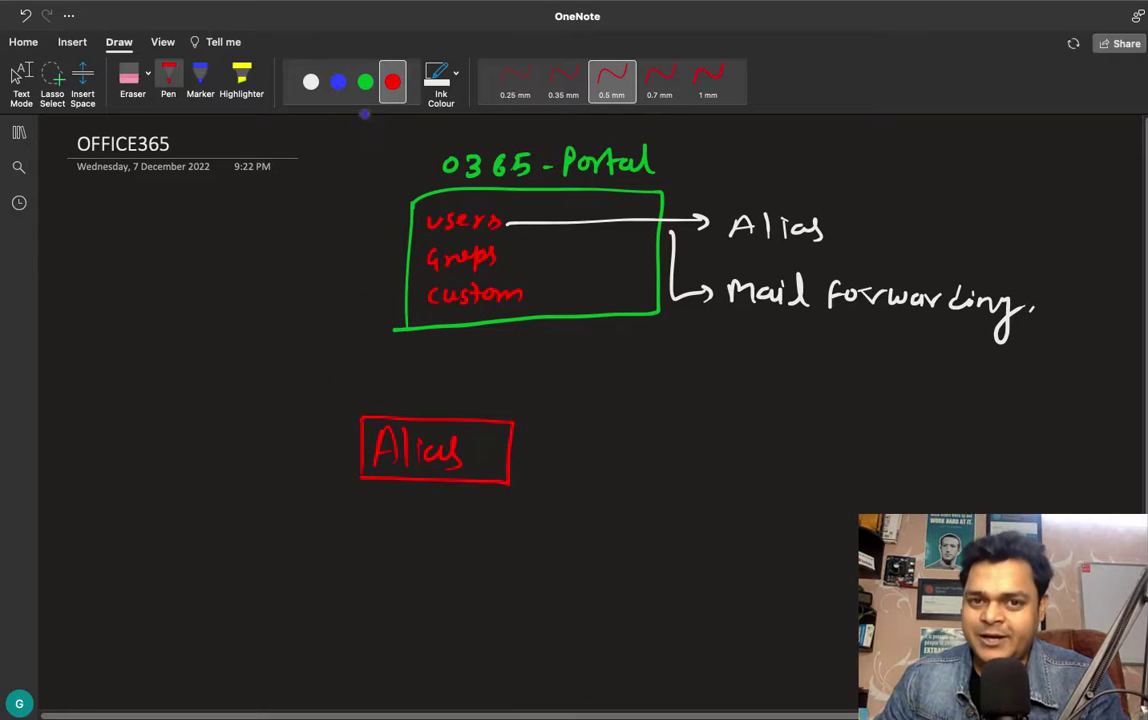
pyautogui.click(365, 82)
pyautogui.moveTo(513, 450)
pyautogui.mouseDown()
pyautogui.moveTo(574, 448)
pyautogui.moveTo(564, 462)
pyautogui.moveTo(629, 447)
pyautogui.moveTo(640, 467)
pyautogui.mouseUp()
pyautogui.moveTo(622, 459)
pyautogui.mouseDown()
pyautogui.moveTo(704, 472)
pyautogui.moveTo(751, 459)
pyautogui.moveTo(837, 475)
pyautogui.mouseUp()
pyautogui.press('super+z')
pyautogui.moveTo(844, 468); pyautogui.dragTo(944, 480)
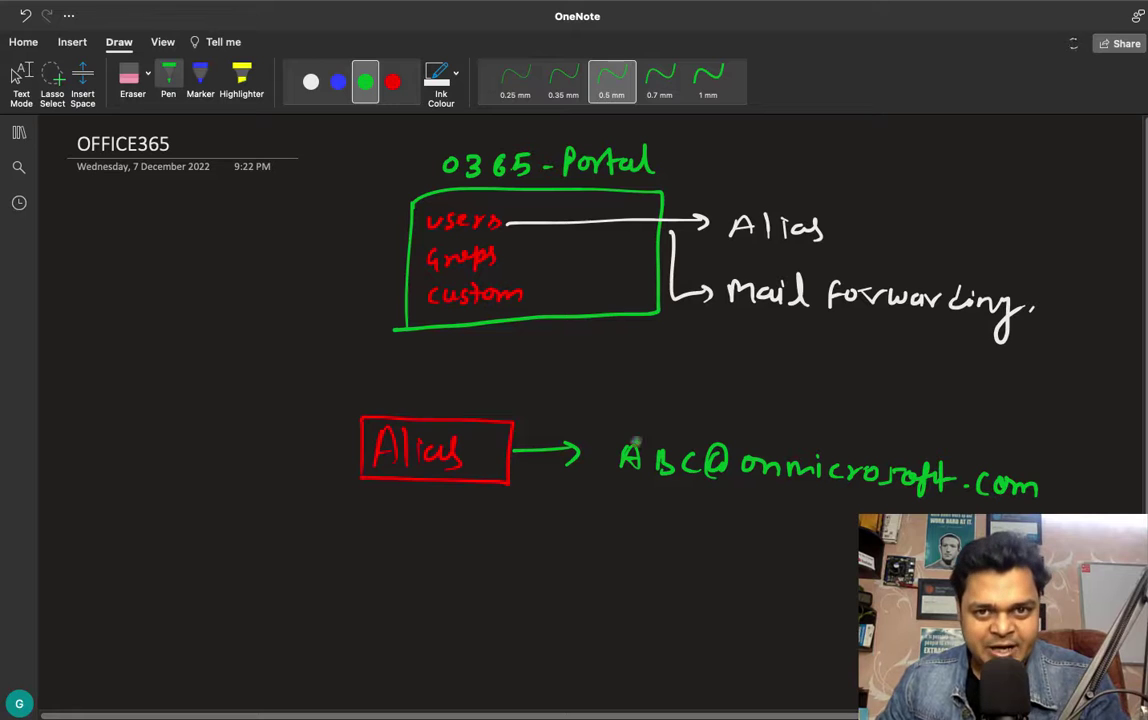
# Step: In white, underline and box the address and draw an arrow down to another 'Alias'
pyautogui.click(309, 89)
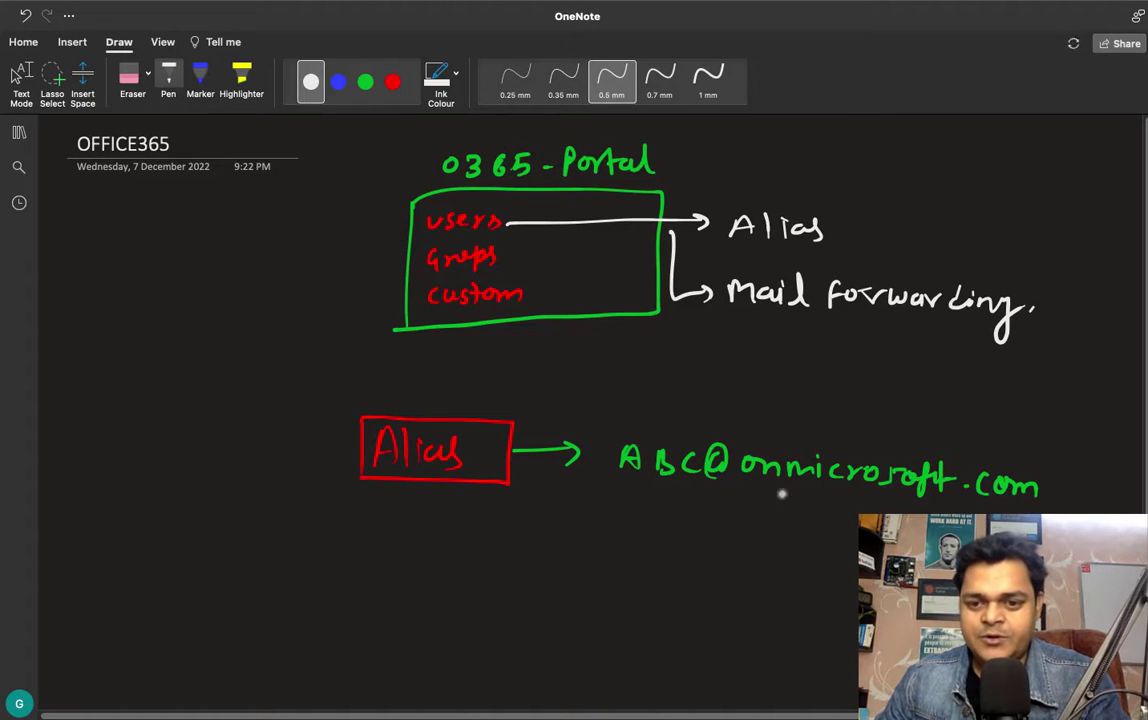
pyautogui.moveTo(828, 493); pyautogui.dragTo(918, 496)
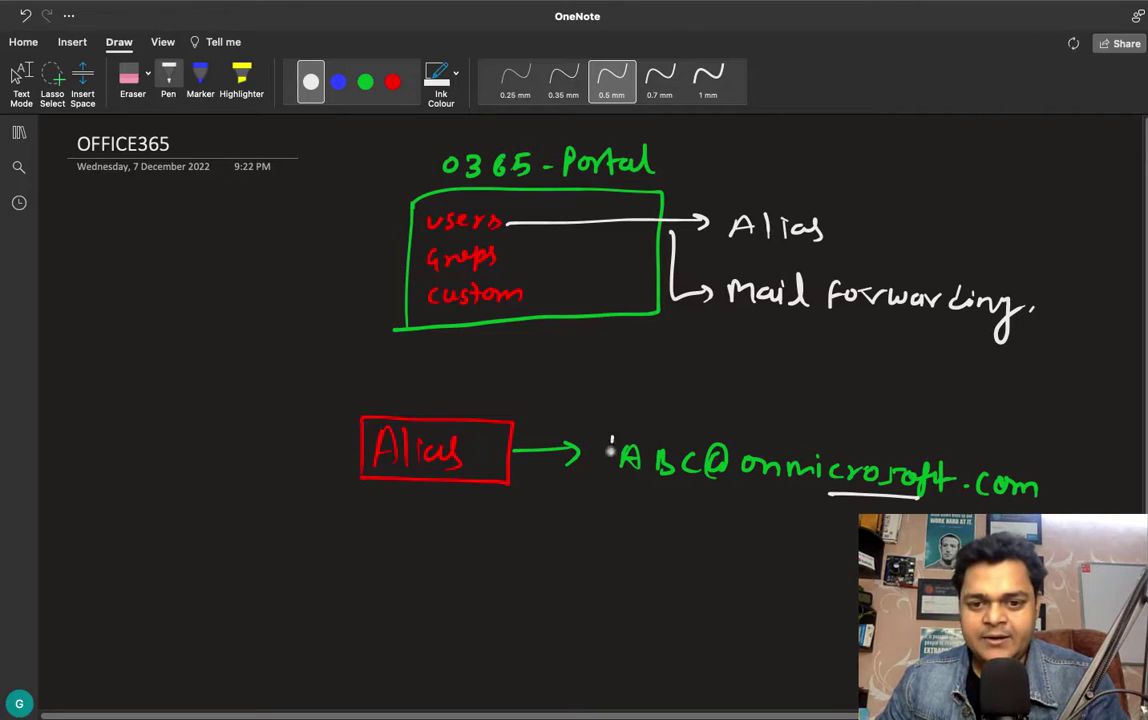
pyautogui.moveTo(611, 485)
pyautogui.mouseDown()
pyautogui.moveTo(682, 438)
pyautogui.moveTo(957, 462)
pyautogui.moveTo(1058, 487)
pyautogui.moveTo(830, 503)
pyautogui.moveTo(607, 493)
pyautogui.mouseUp()
pyautogui.moveTo(709, 503)
pyautogui.mouseDown()
pyautogui.moveTo(705, 550)
pyautogui.moveTo(752, 563)
pyautogui.moveTo(795, 550)
pyautogui.moveTo(848, 576)
pyautogui.mouseUp()
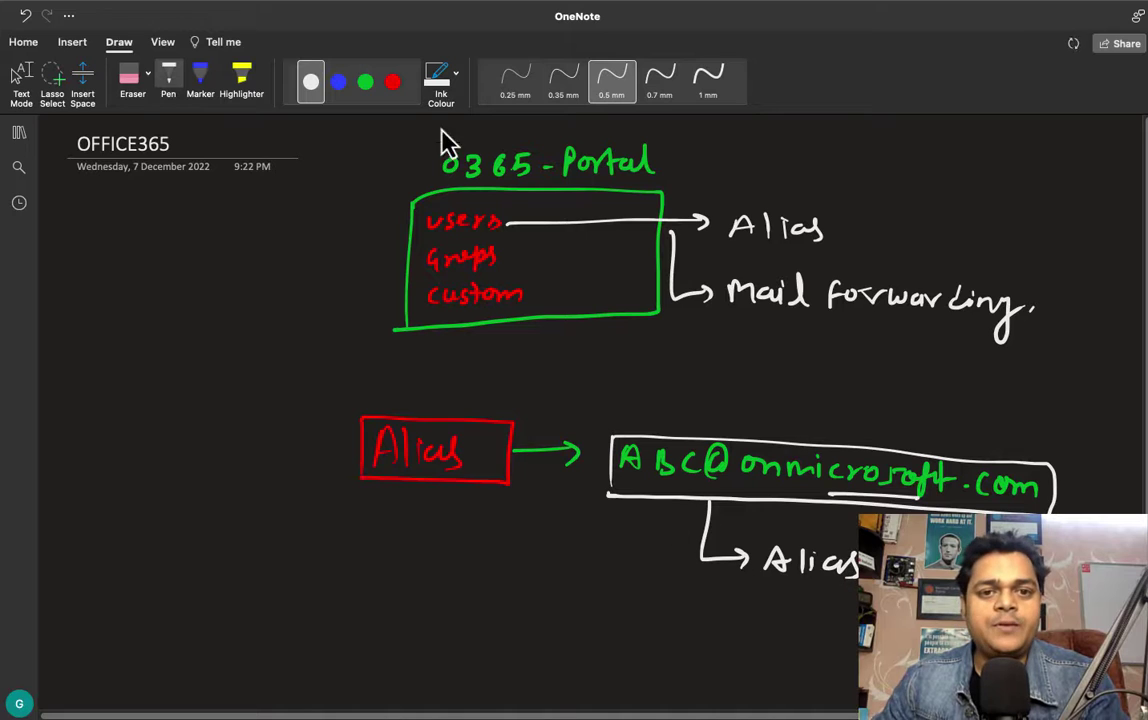
pyautogui.click(392, 82)
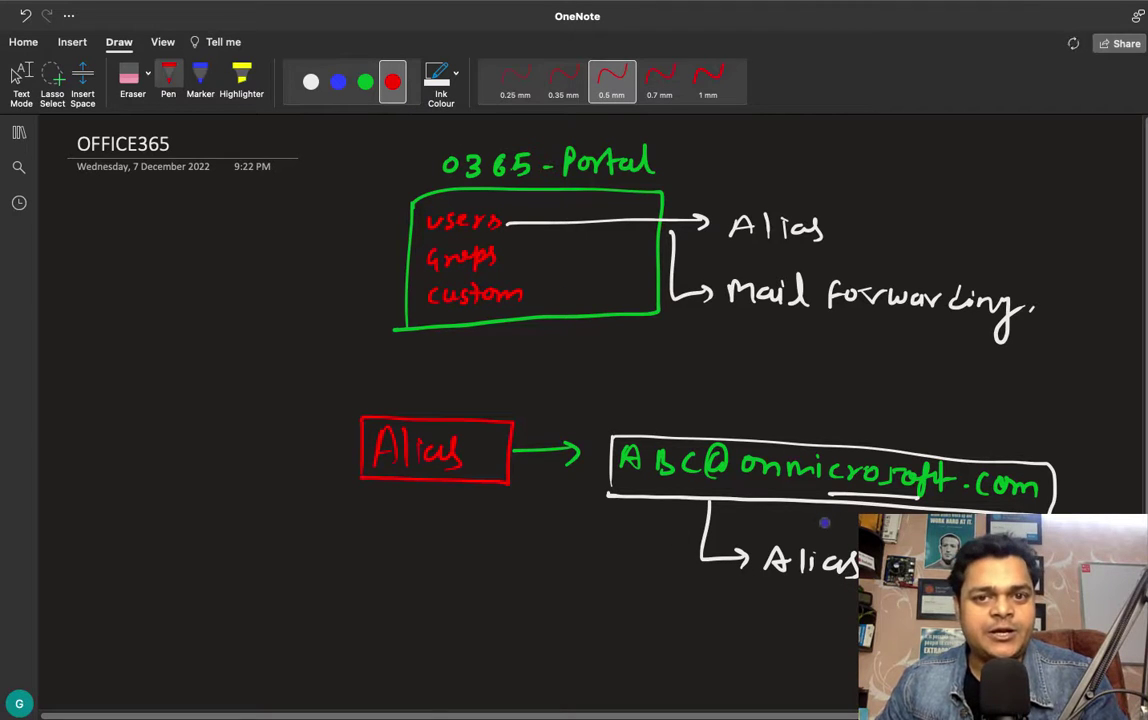
# Step: In red, label the address 'Primary', underline 'BC', and mark the lower Alias 'Duplicate' with an arrow
pyautogui.scroll(-2, 700, 400)
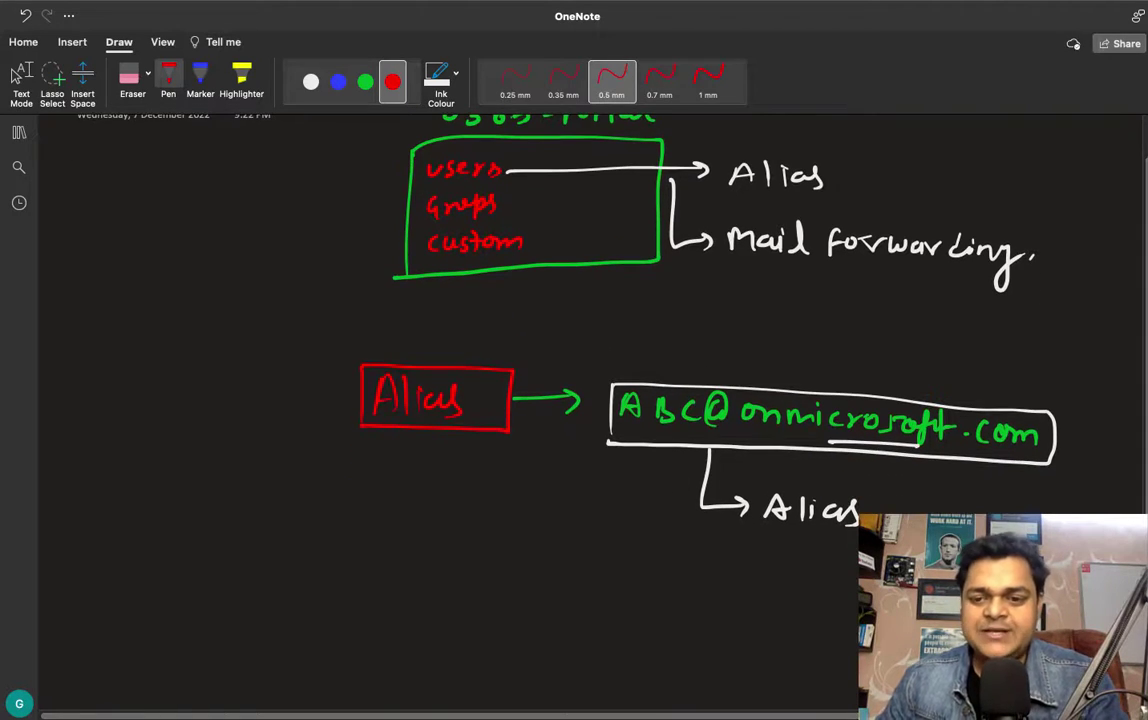
pyautogui.moveTo(873, 510); pyautogui.dragTo(903, 506)
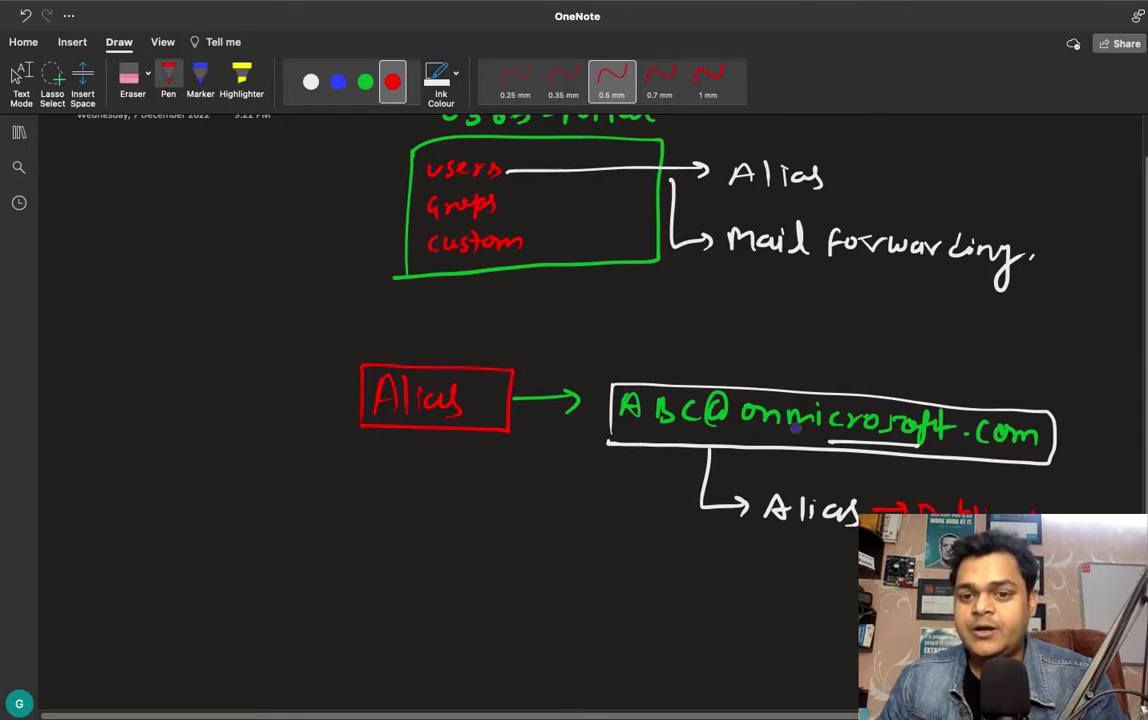
pyautogui.moveTo(741, 350)
pyautogui.mouseDown()
pyautogui.moveTo(743, 364)
pyautogui.moveTo(838, 363)
pyautogui.moveTo(825, 373)
pyautogui.mouseUp()
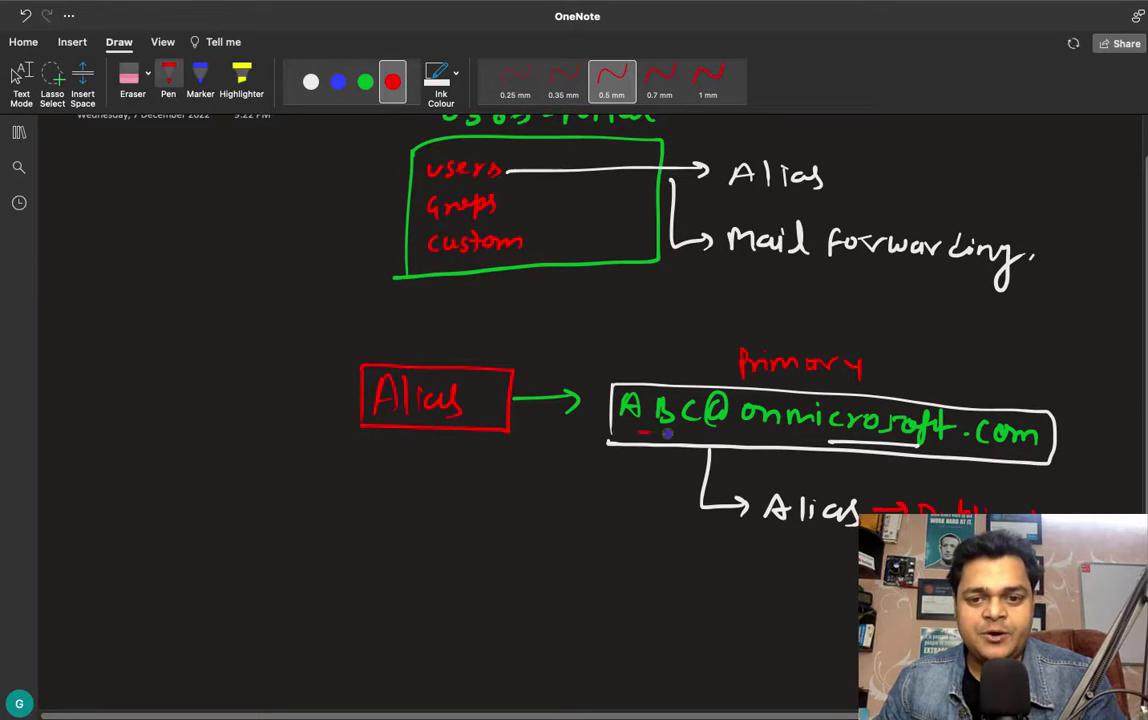
pyautogui.moveTo(638, 433); pyautogui.dragTo(690, 433)
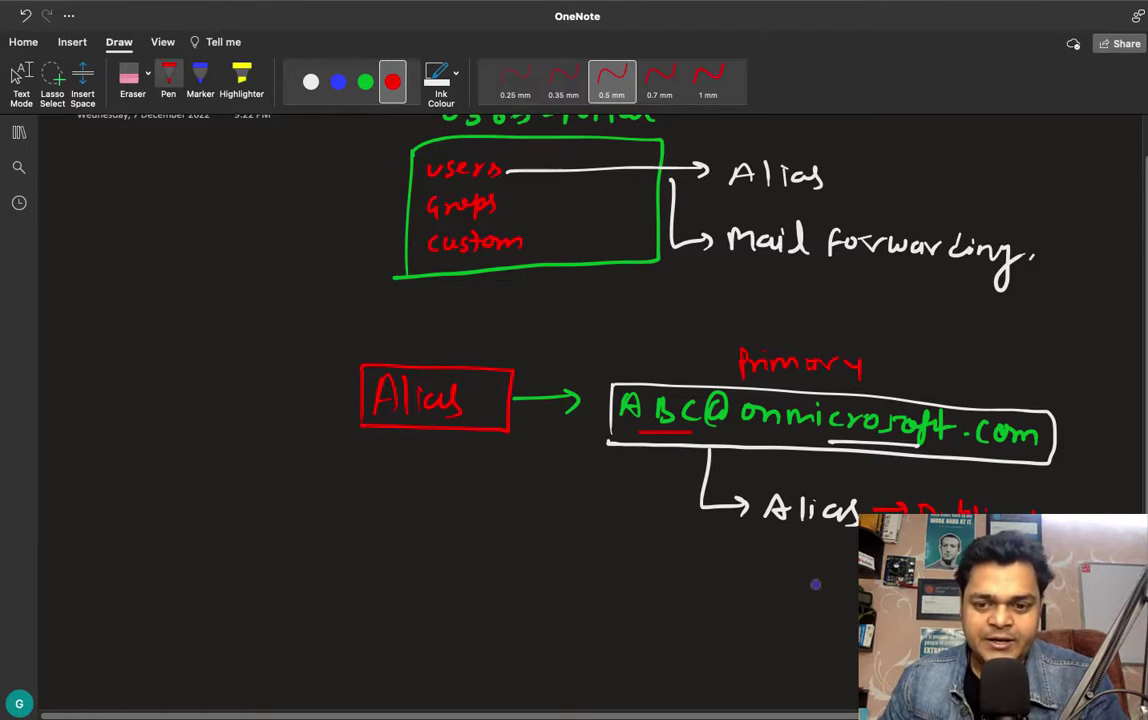
pyautogui.moveTo(815, 545); pyautogui.dragTo(816, 578)
pyautogui.moveTo(804, 567); pyautogui.dragTo(822, 569)
pyautogui.moveTo(771, 615); pyautogui.dragTo(849, 618)
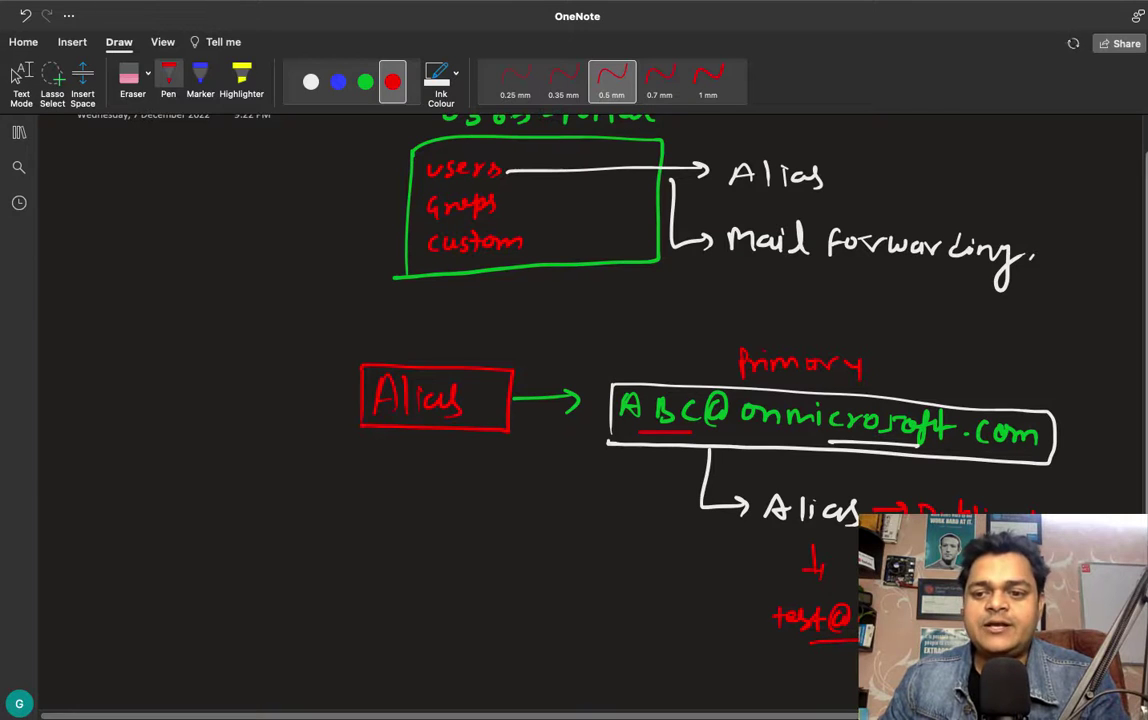
# Step: In blue, box the test@ address and draw an arrow into a small mailbox sketch
pyautogui.scroll(-2, 432, 183)
pyautogui.click(338, 81)
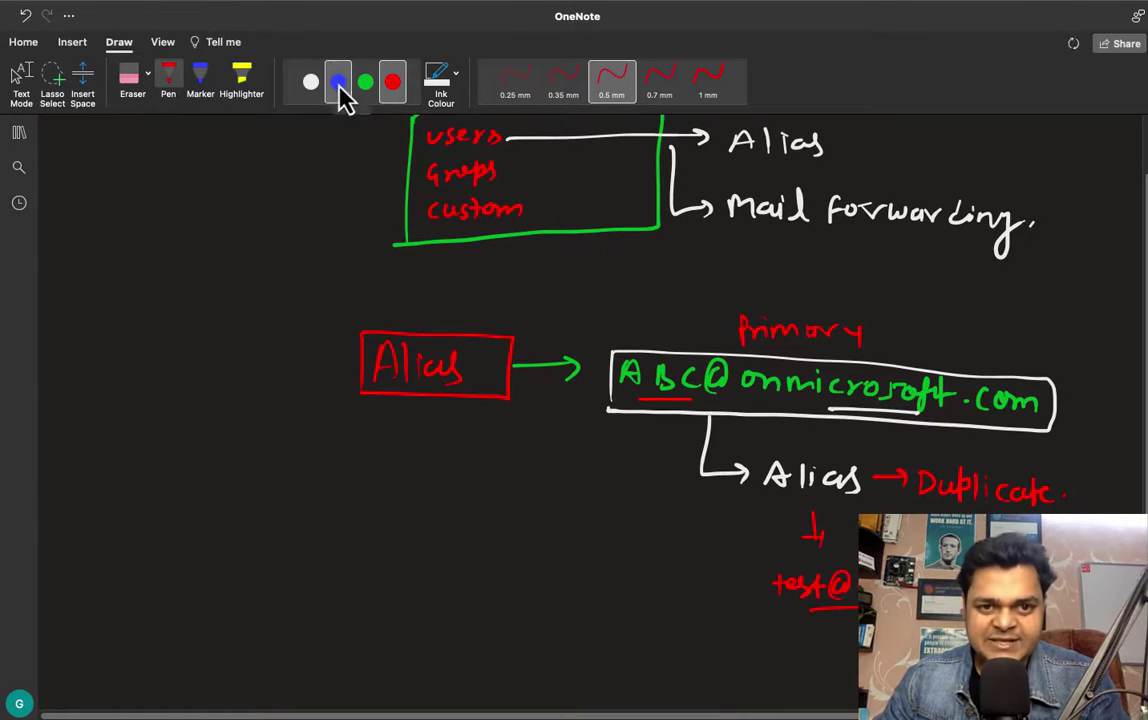
pyautogui.moveTo(768, 568)
pyautogui.mouseDown()
pyautogui.moveTo(768, 604)
pyautogui.moveTo(858, 568)
pyautogui.moveTo(768, 604)
pyautogui.mouseUp()
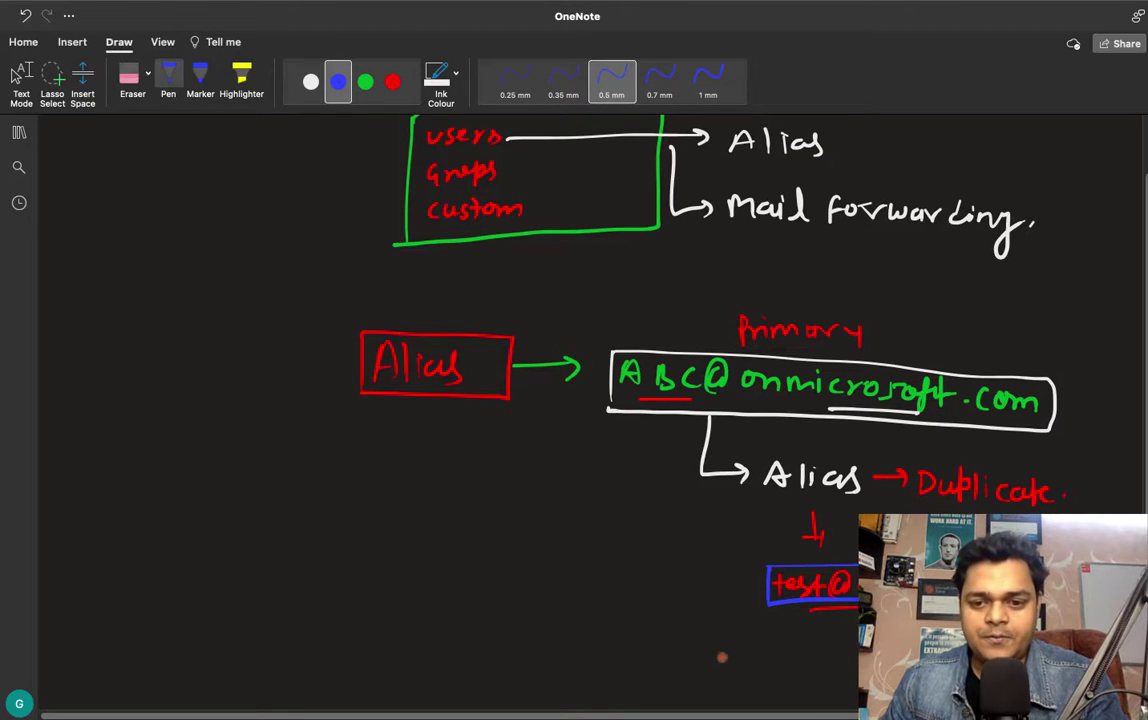
pyautogui.moveTo(716, 650); pyautogui.dragTo(748, 594)
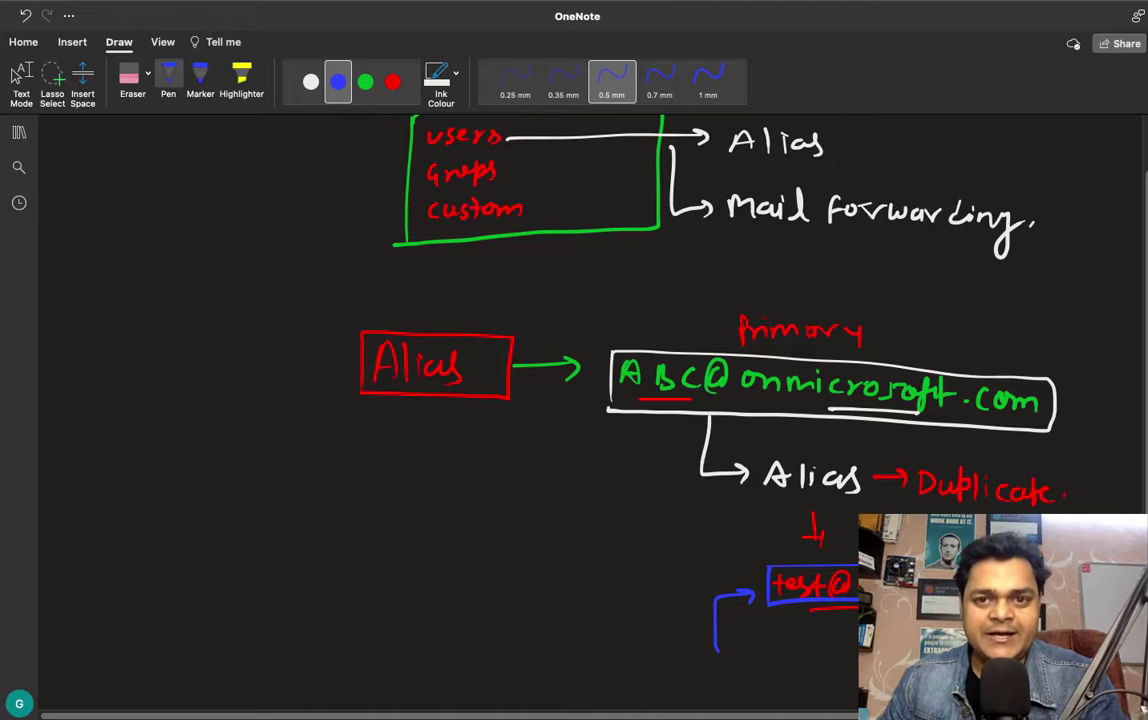
pyautogui.moveTo(735, 678)
pyautogui.mouseDown()
pyautogui.moveTo(770, 672)
pyautogui.moveTo(735, 678)
pyautogui.moveTo(768, 650)
pyautogui.mouseUp()
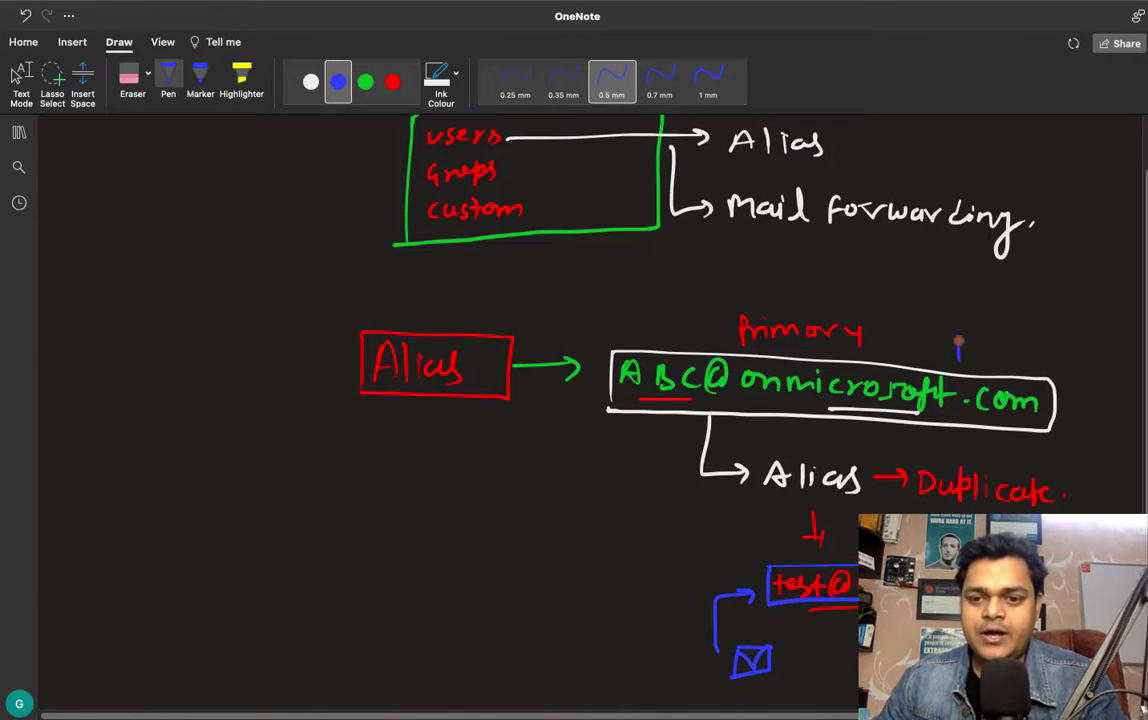
pyautogui.moveTo(958, 345)
pyautogui.mouseDown()
pyautogui.moveTo(992, 338)
pyautogui.moveTo(958, 360)
pyautogui.moveTo(992, 340)
pyautogui.mouseUp()
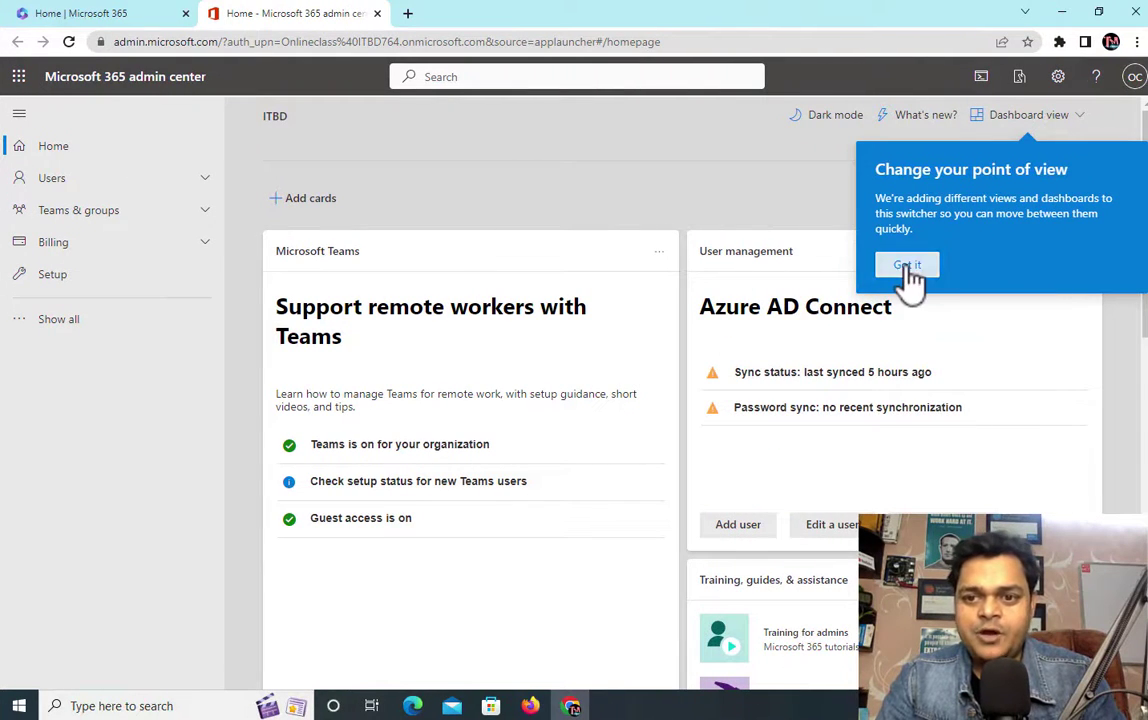
# Step: Dismiss the dashboard tip, go to Users > Active users, and reload the list
pyautogui.click(907, 265)
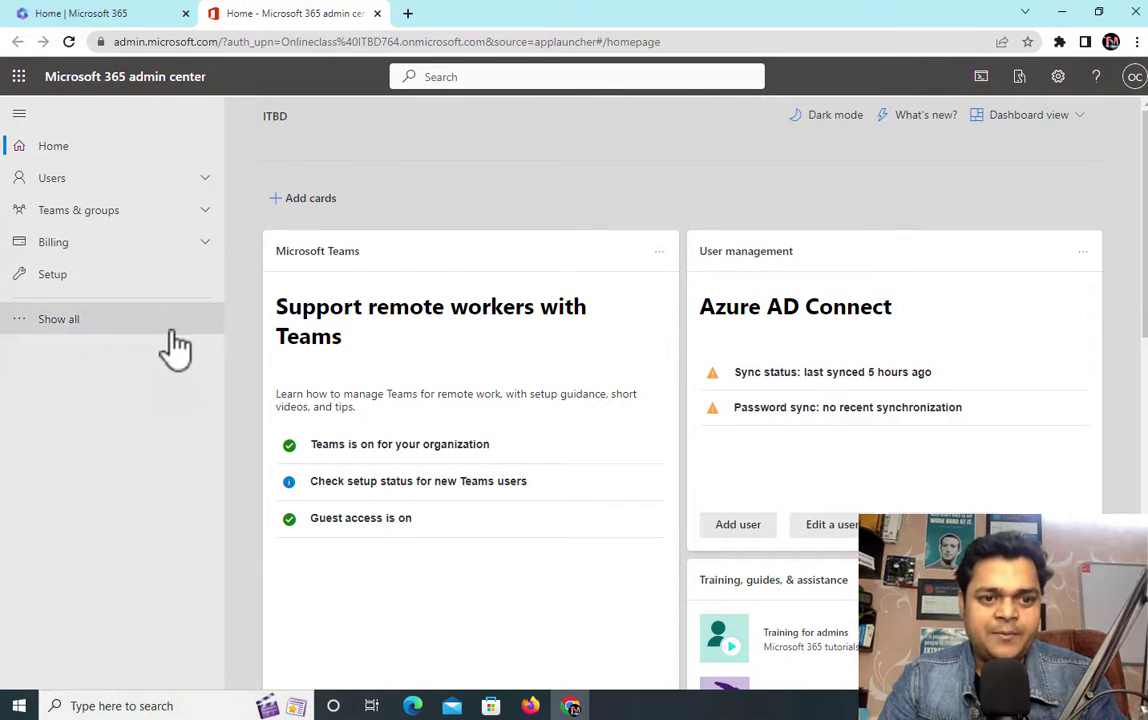
pyautogui.click(58, 319)
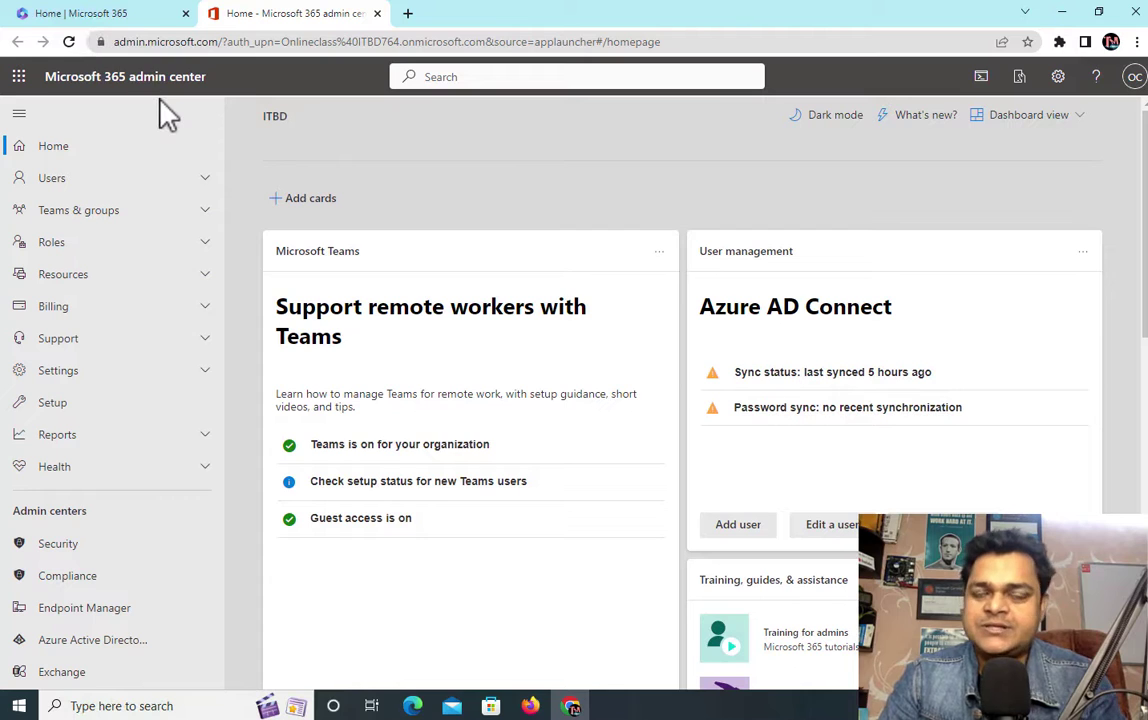
pyautogui.click(62, 190)
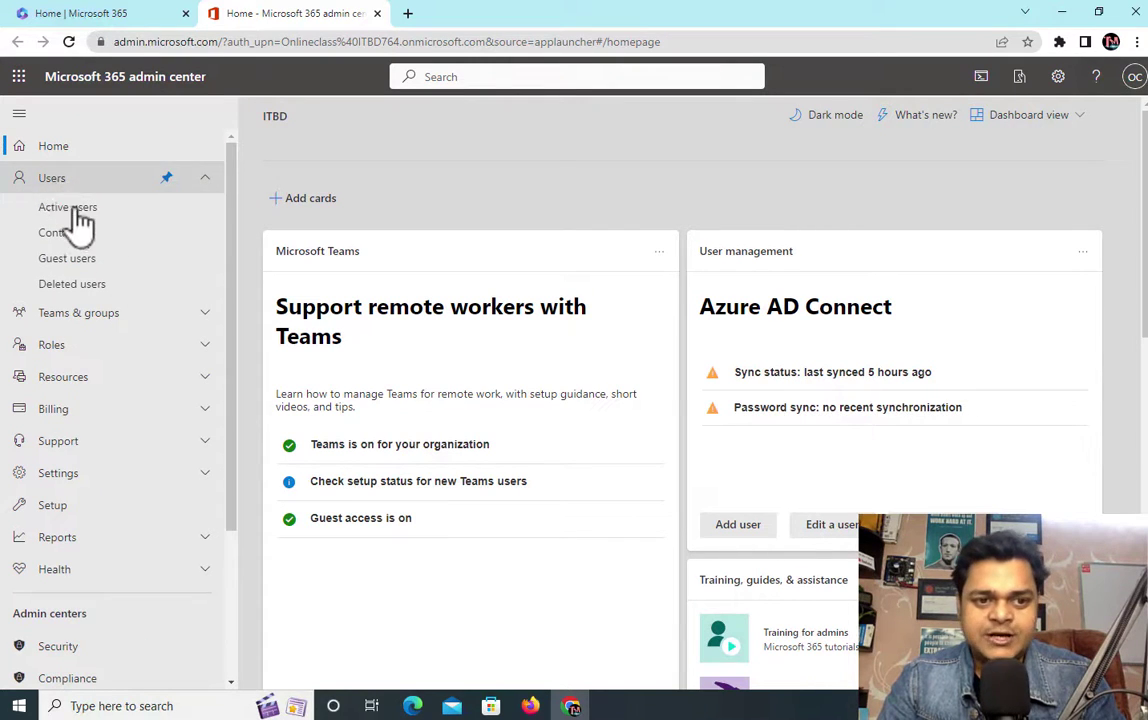
pyautogui.click(80, 210)
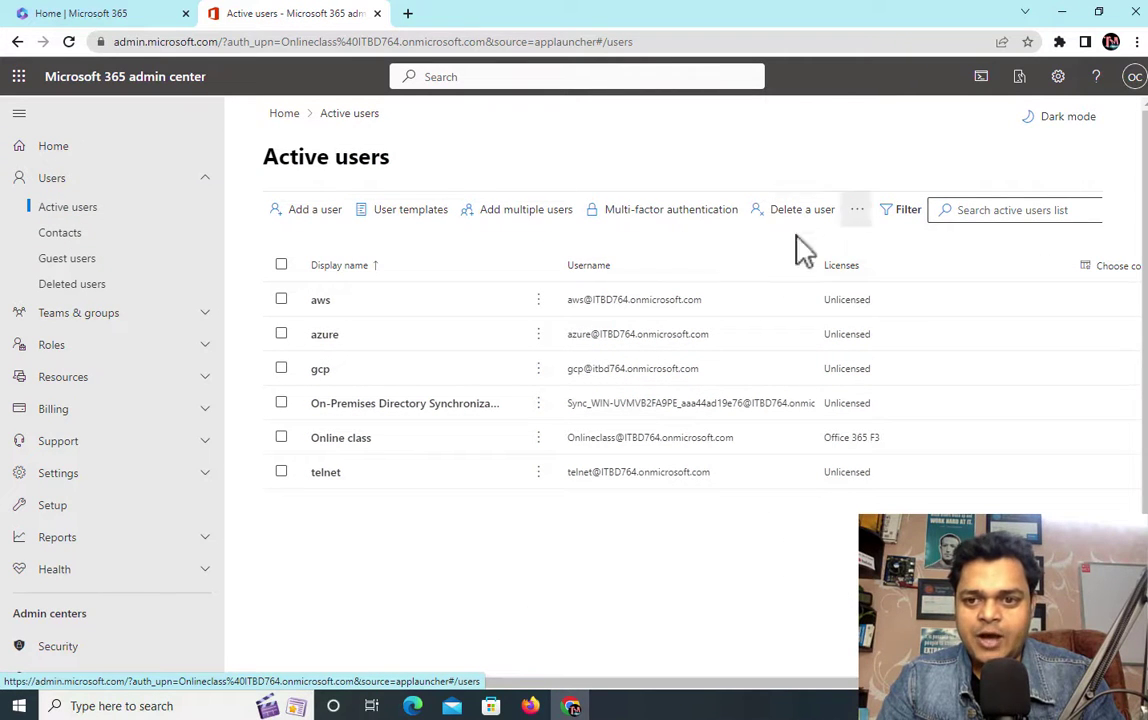
pyautogui.click(481, 42)
pyautogui.press('Return')
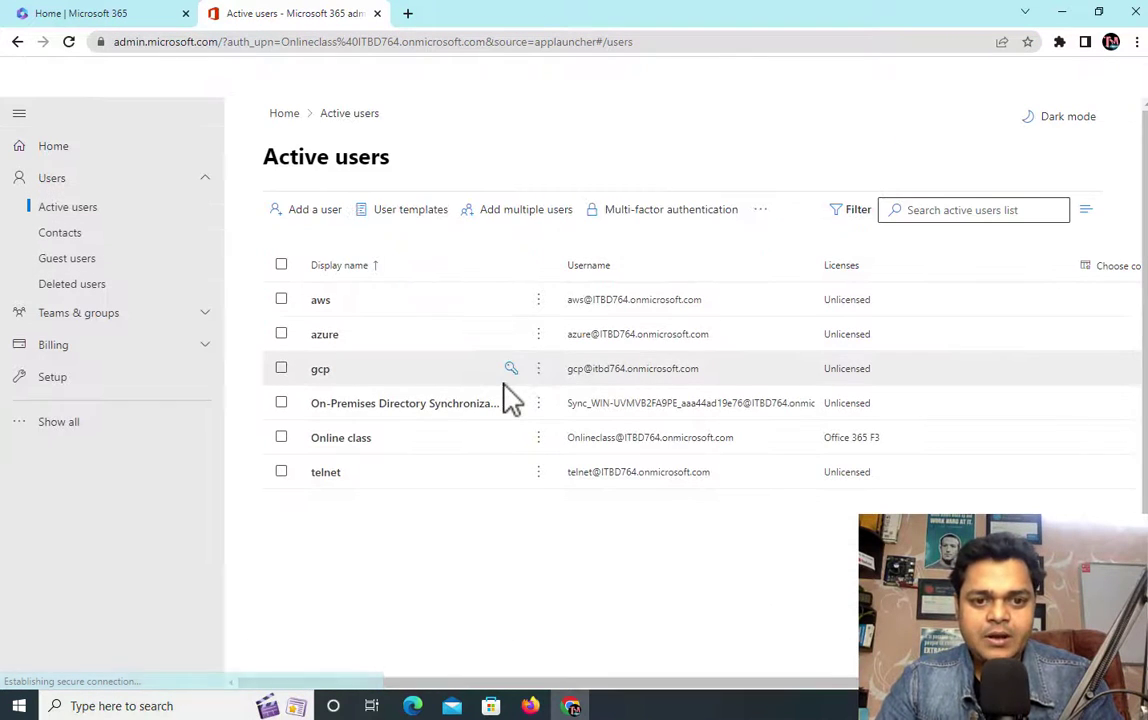
# Step: Assign the Office 365 F3 licence to gcp under Licenses and apps and save
pyautogui.click(322, 372)
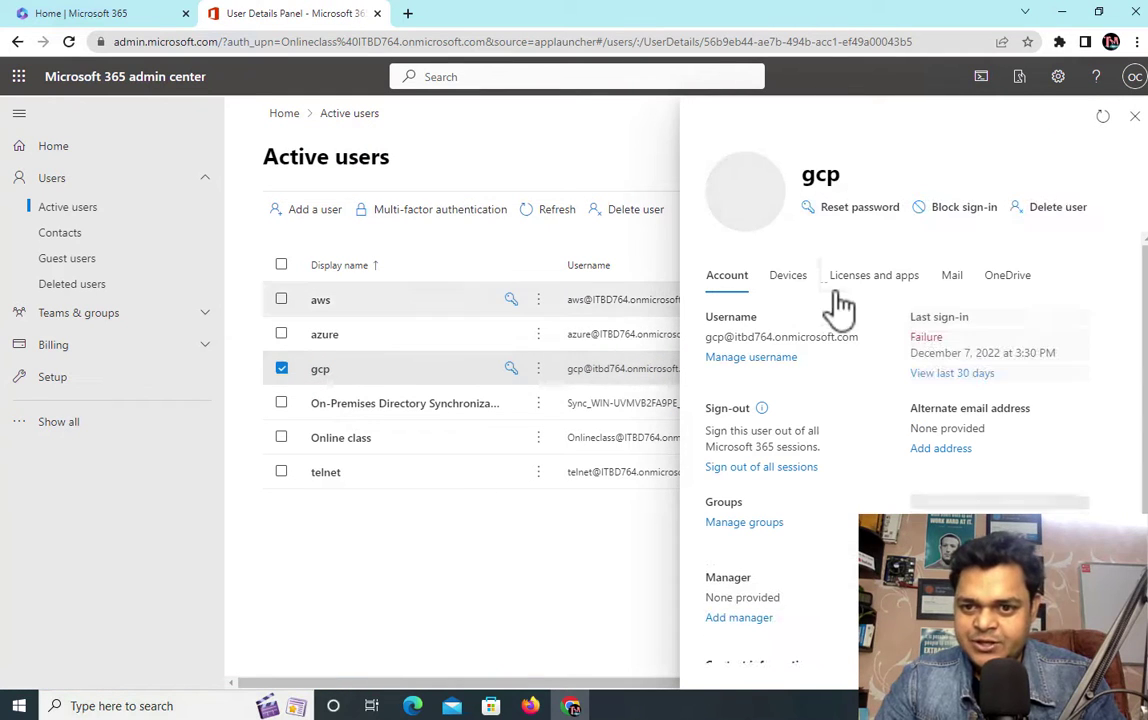
pyautogui.click(889, 283)
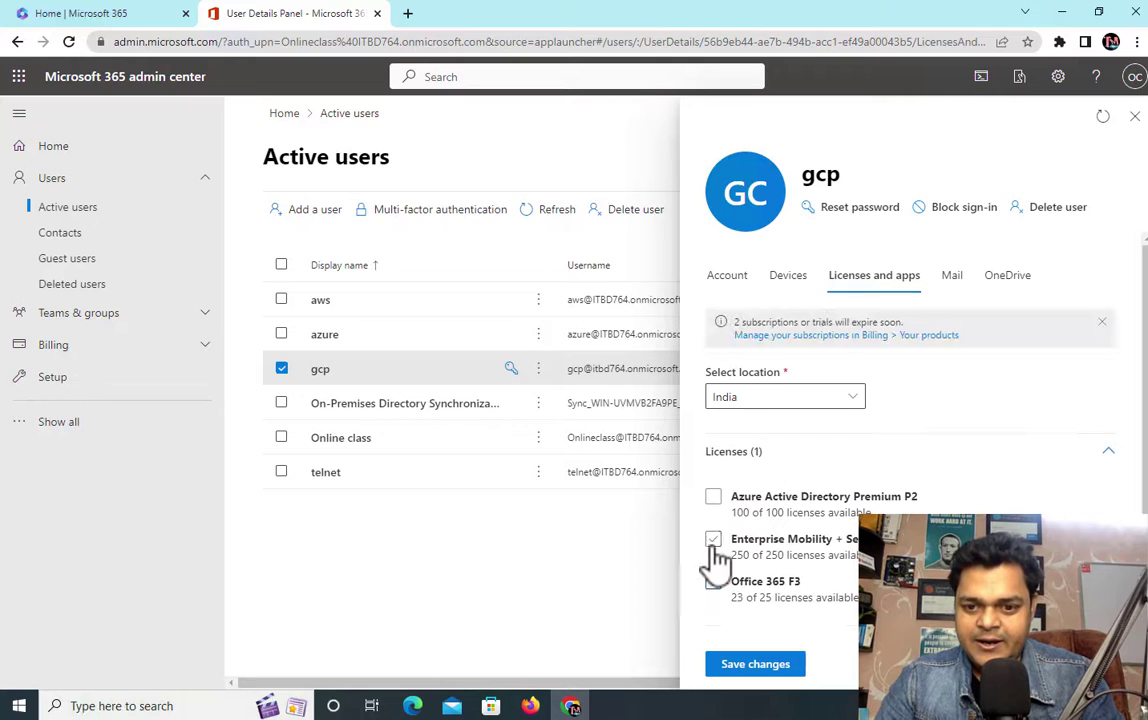
pyautogui.click(713, 581)
pyautogui.click(764, 668)
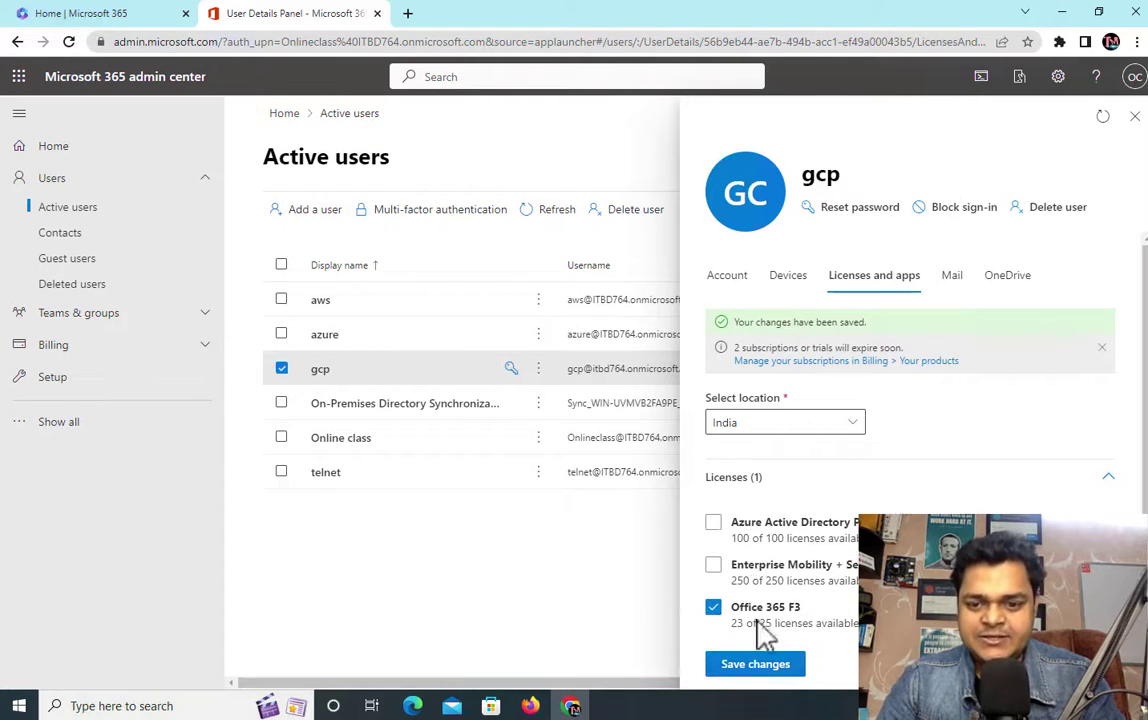
pyautogui.click(1134, 117)
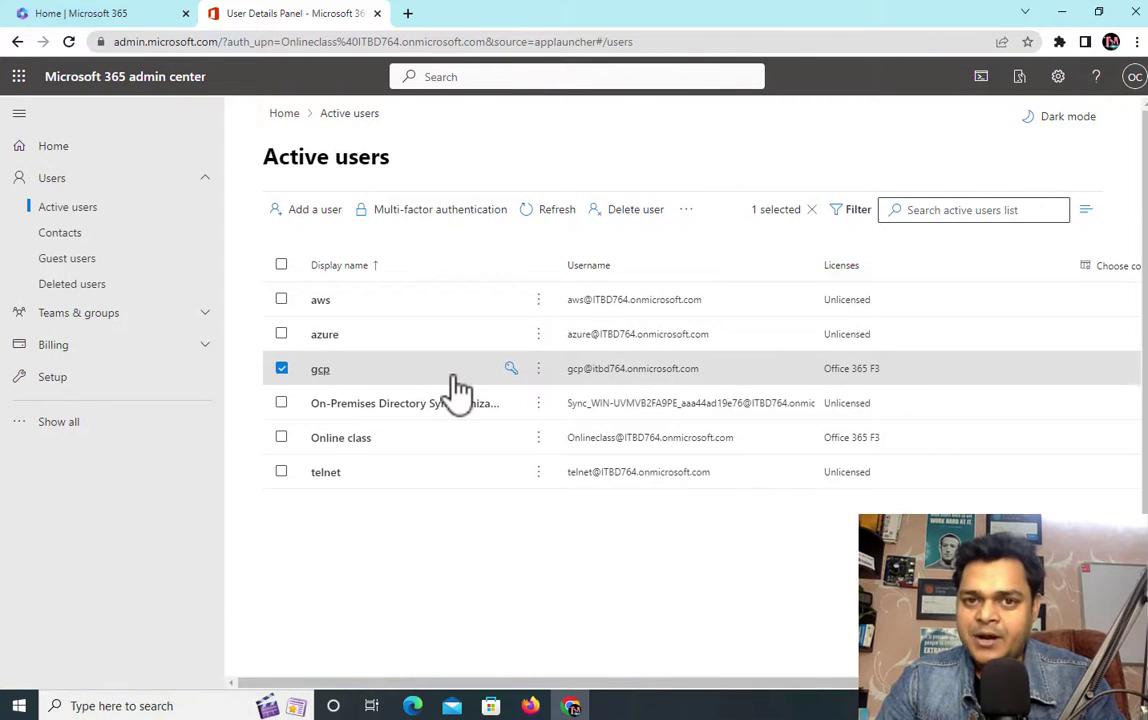
# Step: Reopen gcp and review its Devices, Licenses and apps, Mail and Account tabs
pyautogui.click(320, 372)
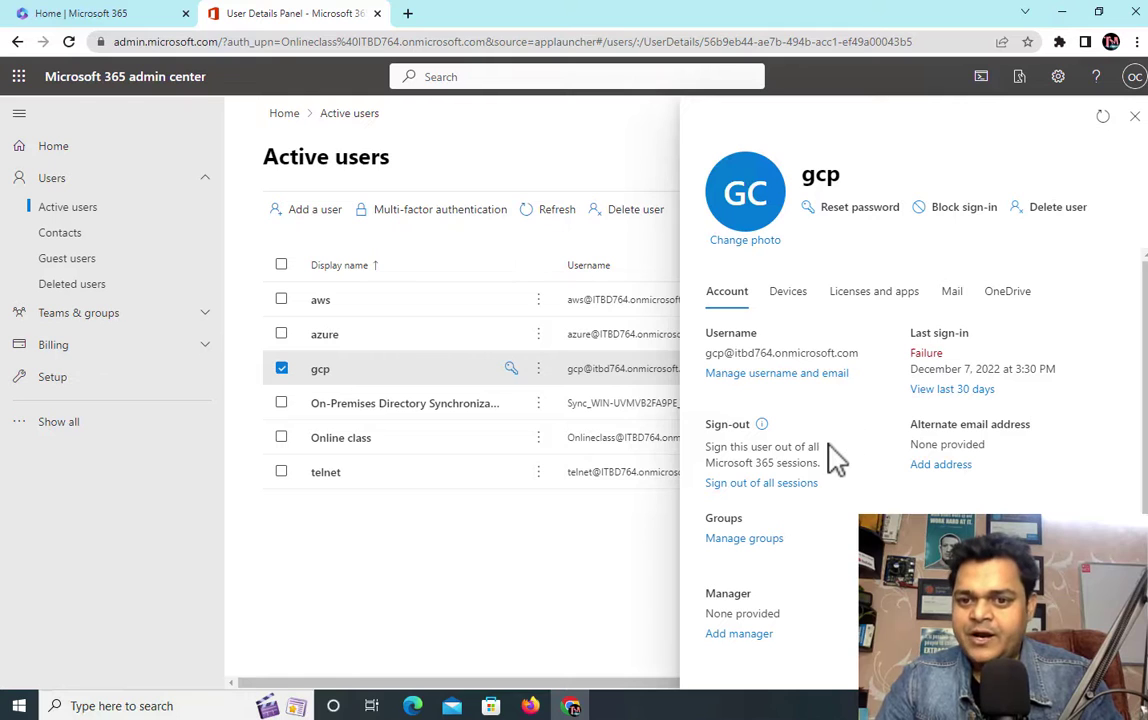
pyautogui.click(789, 300)
pyautogui.click(871, 305)
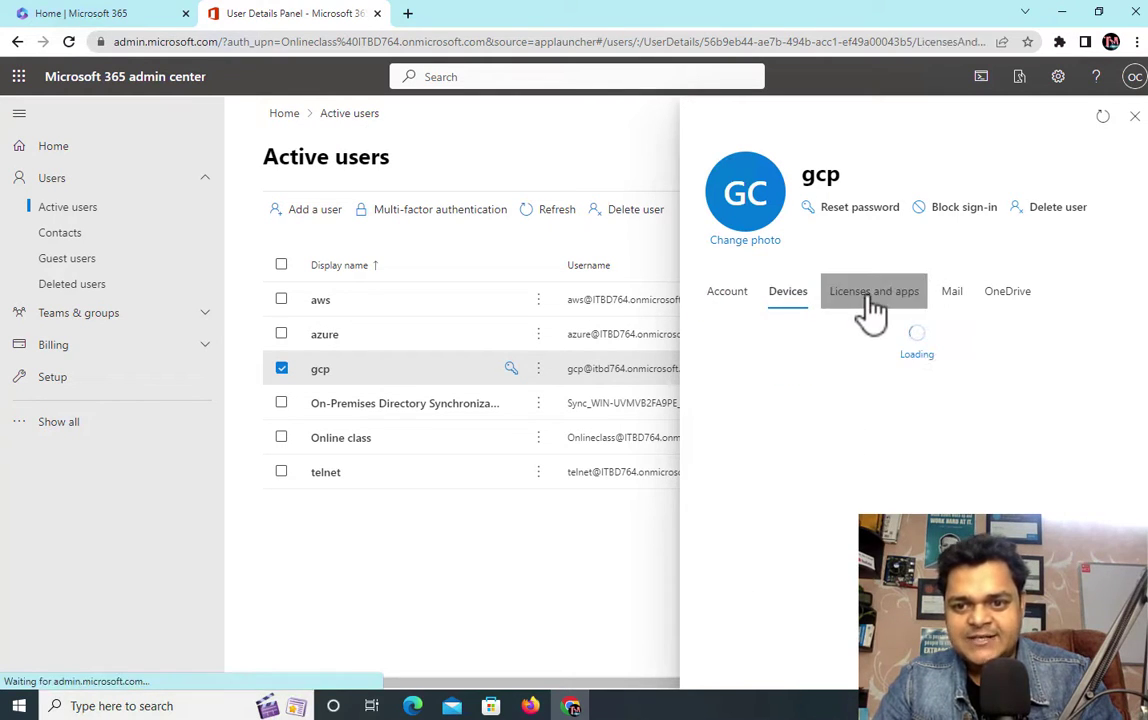
pyautogui.click(953, 302)
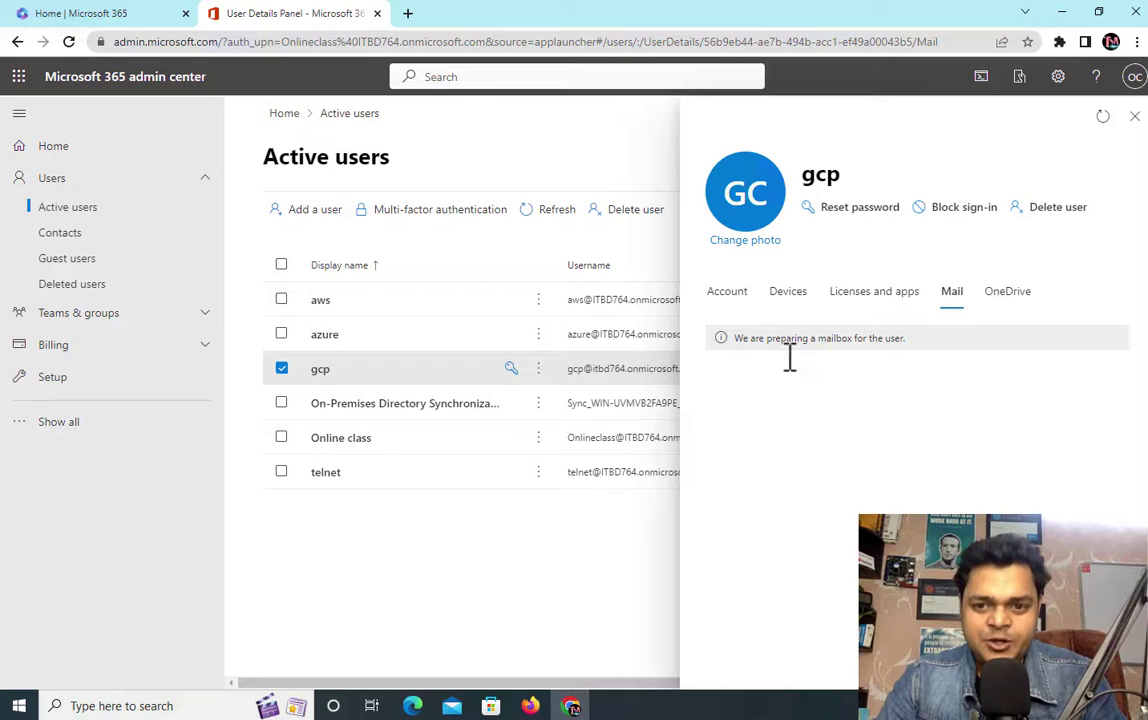
pyautogui.click(788, 303)
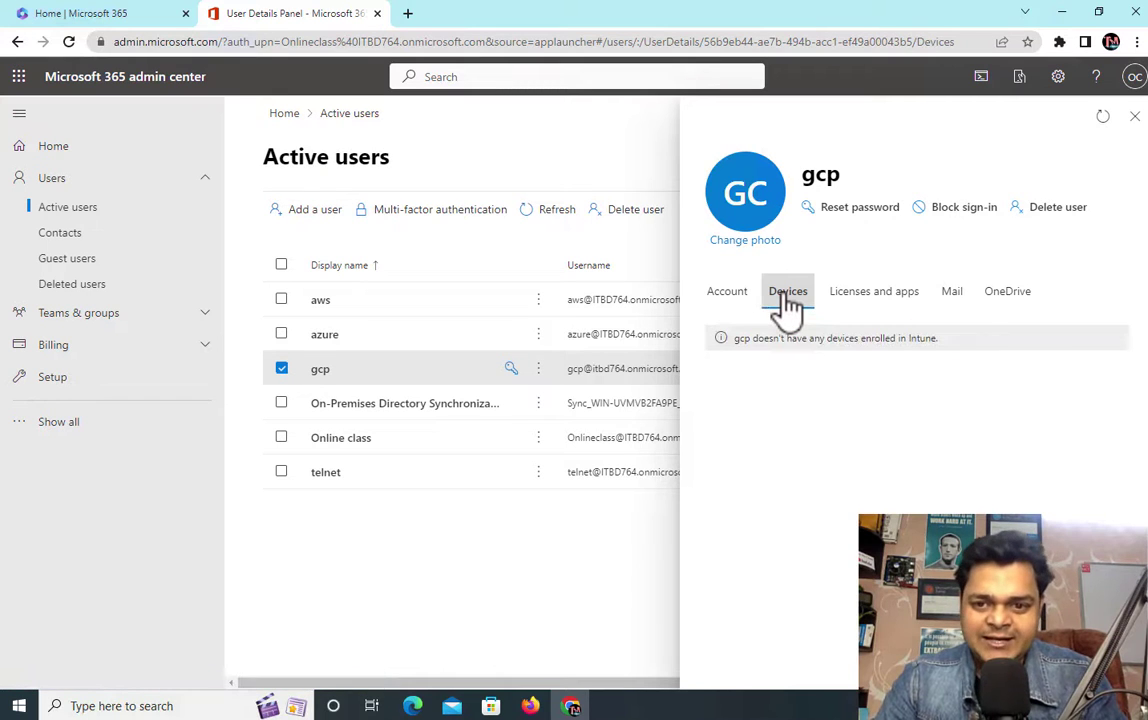
pyautogui.click(726, 310)
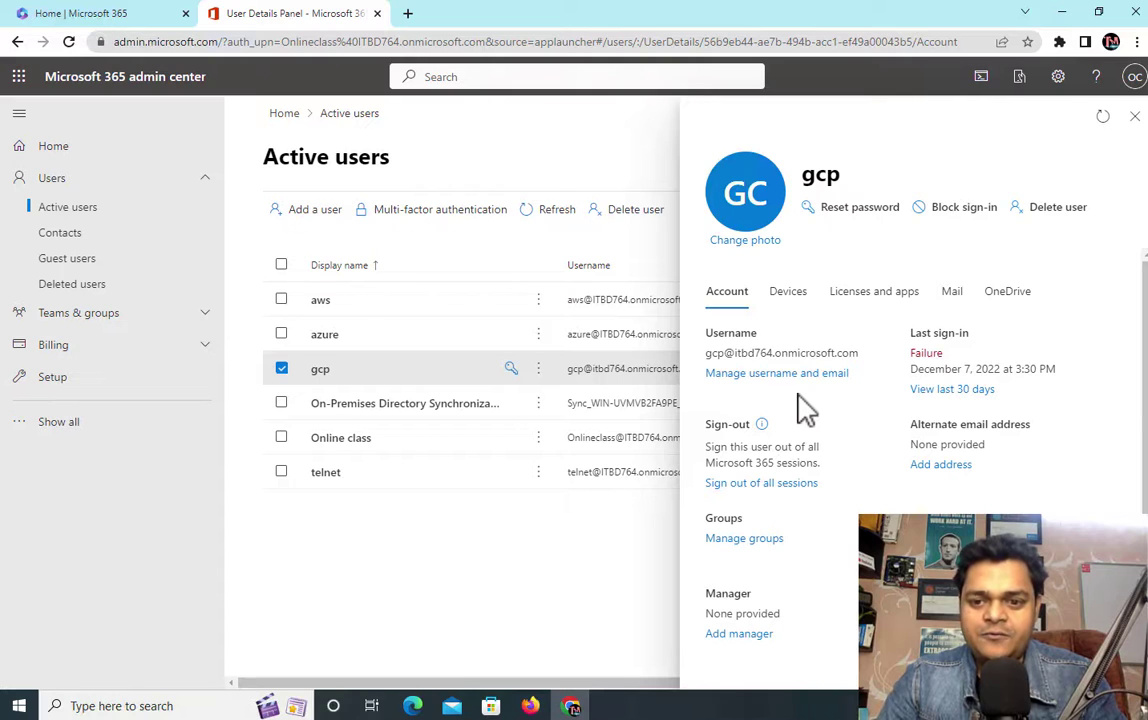
pyautogui.scroll(-1, 818, 562)
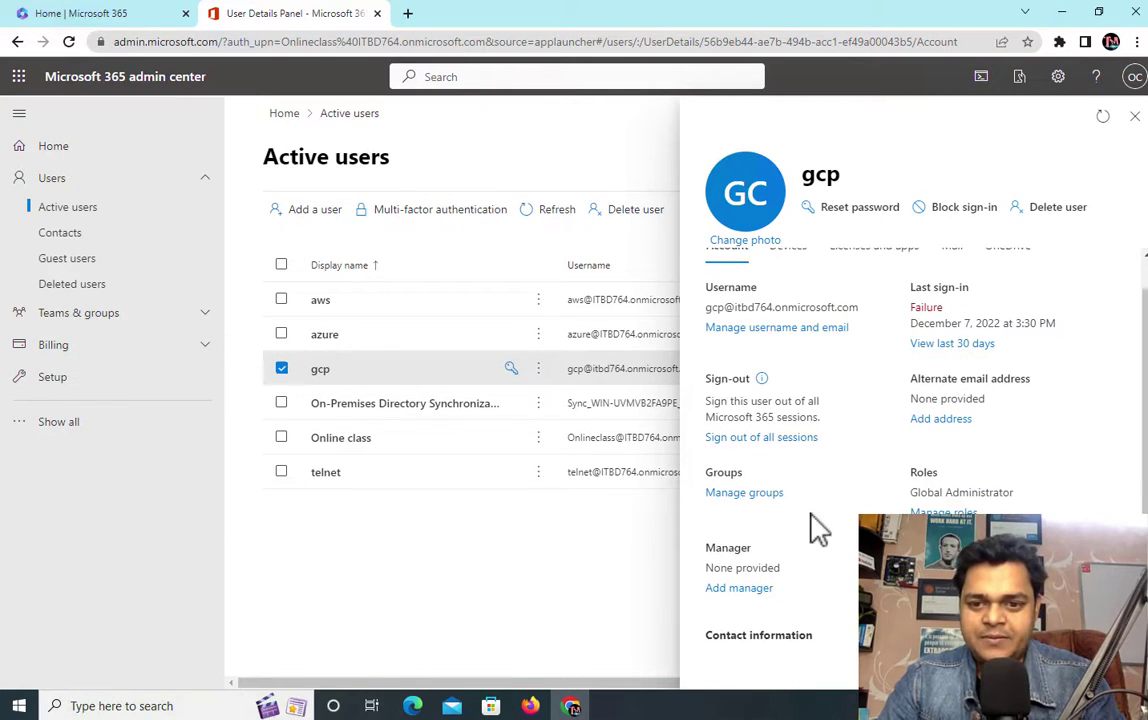
pyautogui.scroll(1, 818, 528)
# Step: Switch to the desktop and the OneNote sketch, then back to the admin center
pyautogui.hotkey('ctrl', 'Left')
pyautogui.hotkey('ctrl', 'Left')
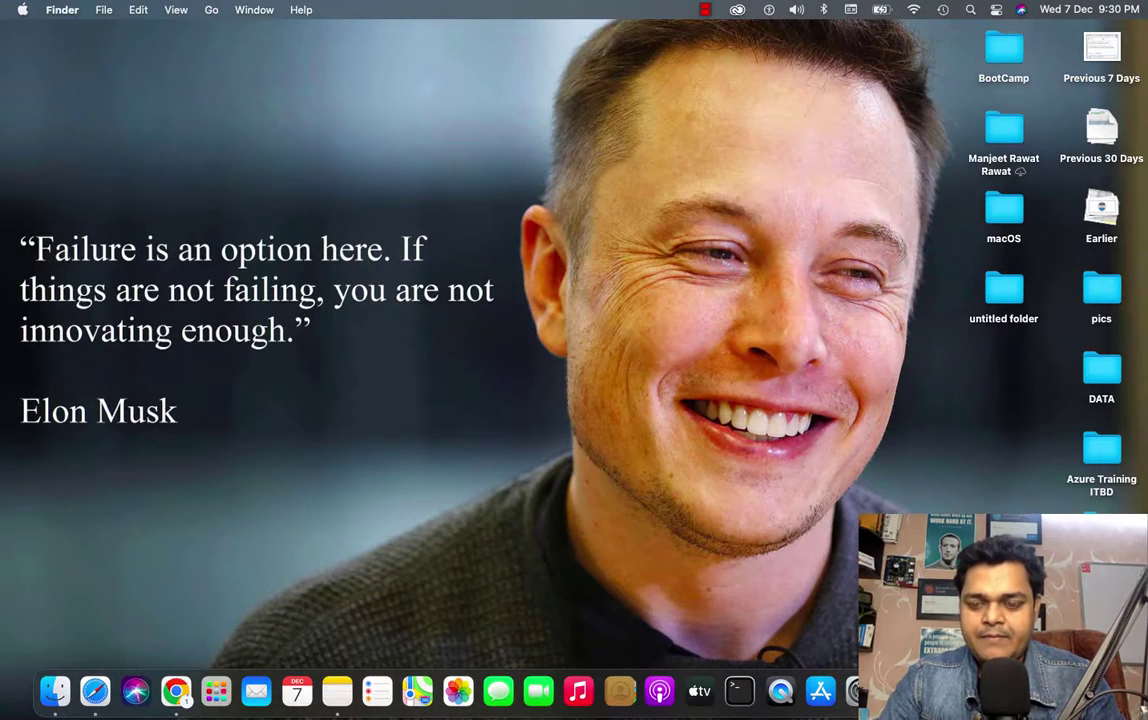
pyautogui.hotkey('ctrl', 'Right')
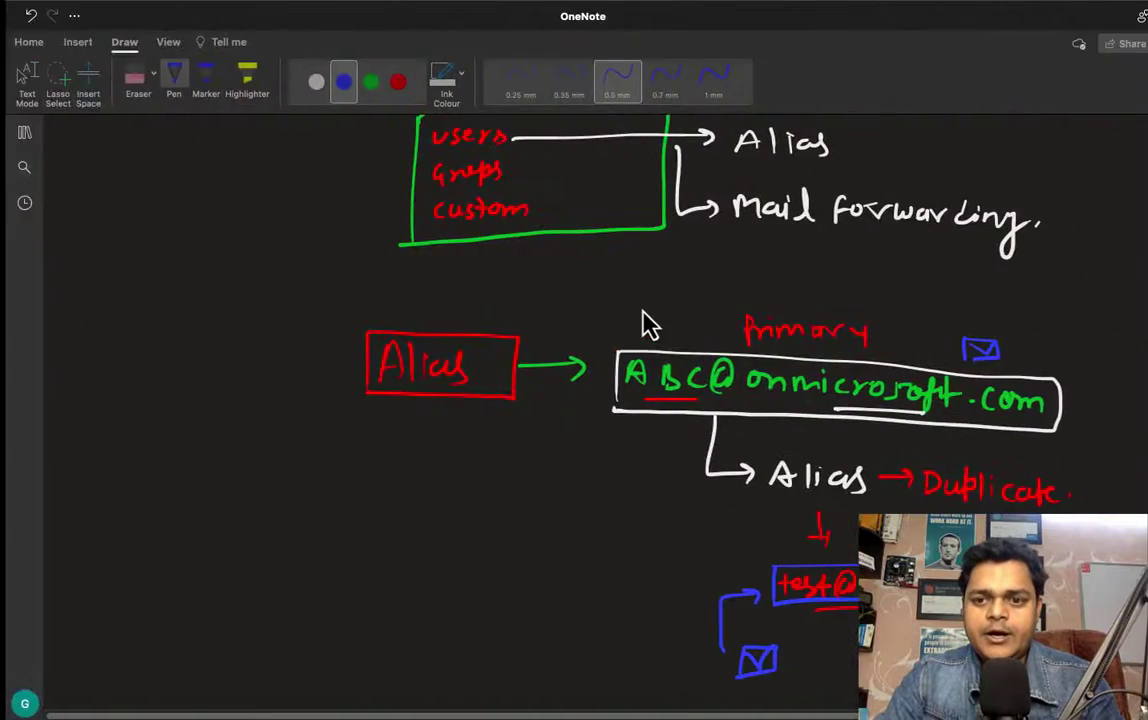
pyautogui.hotkey('ctrl', 'Right')
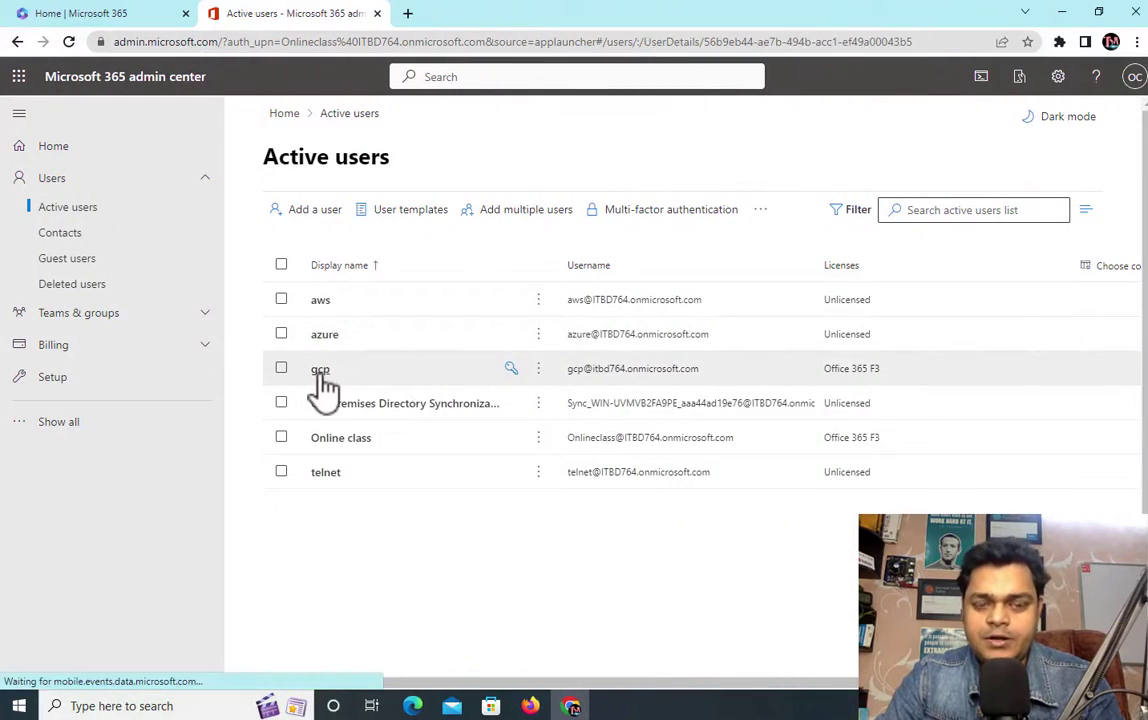
# Step: Add the alias 'test' to gcp's onmicrosoft.com addresses and save the change
pyautogui.click(322, 372)
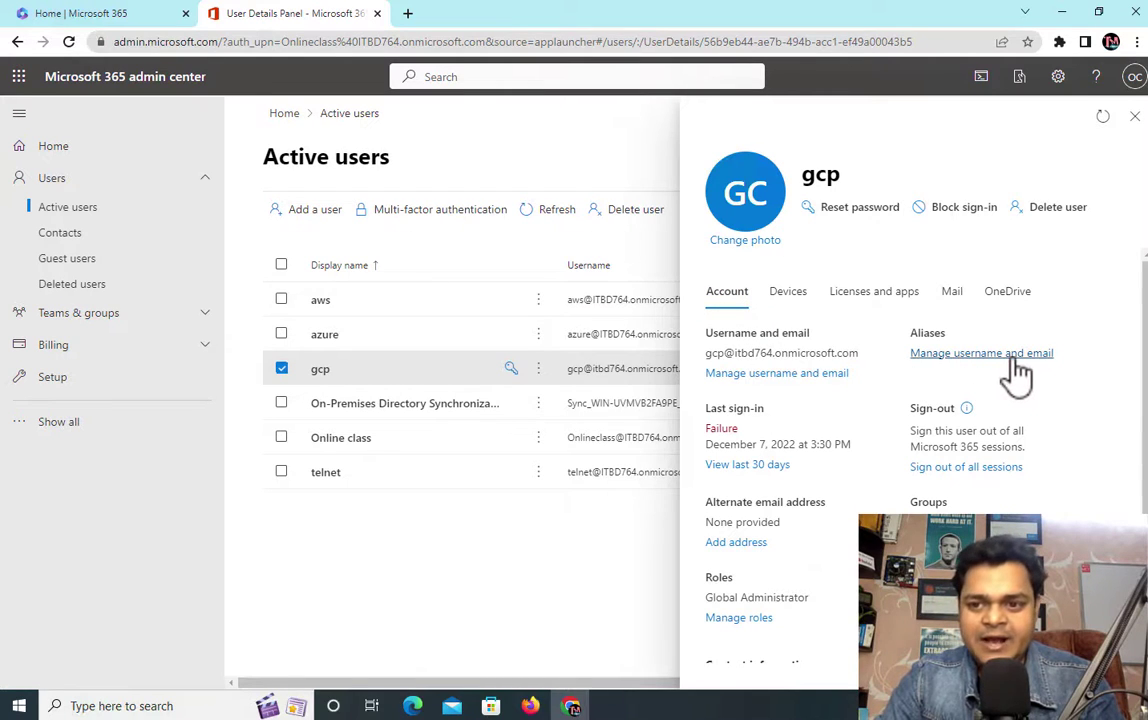
pyautogui.click(952, 358)
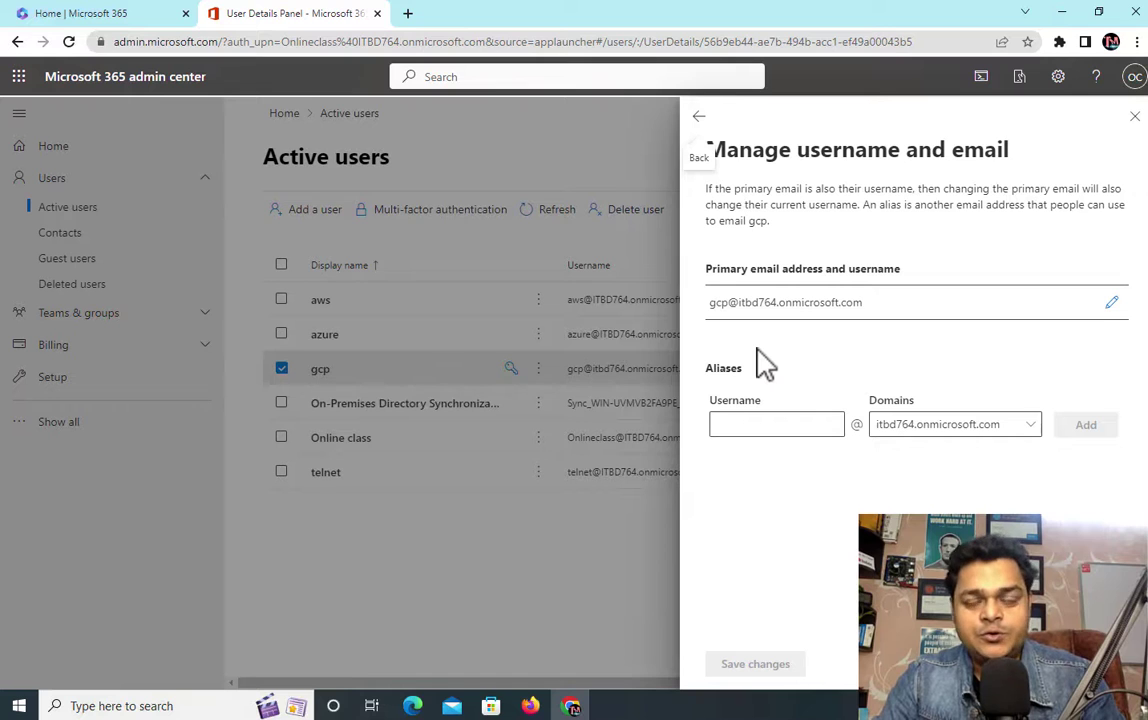
pyautogui.click(747, 425)
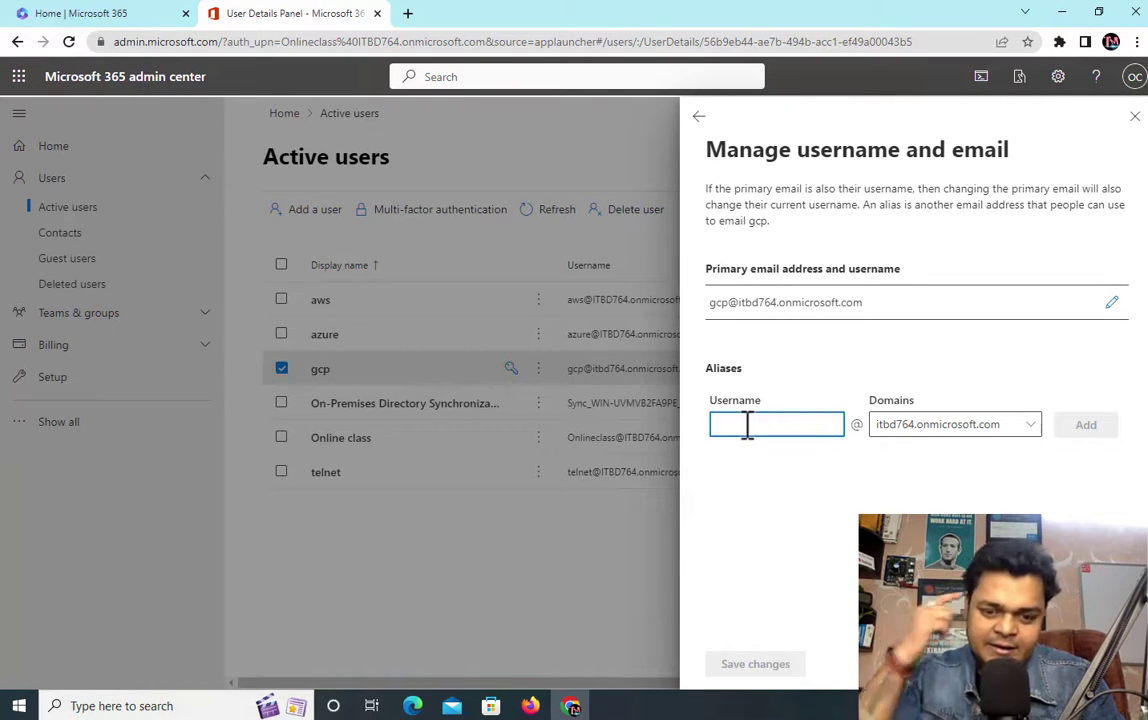
pyautogui.write('test')
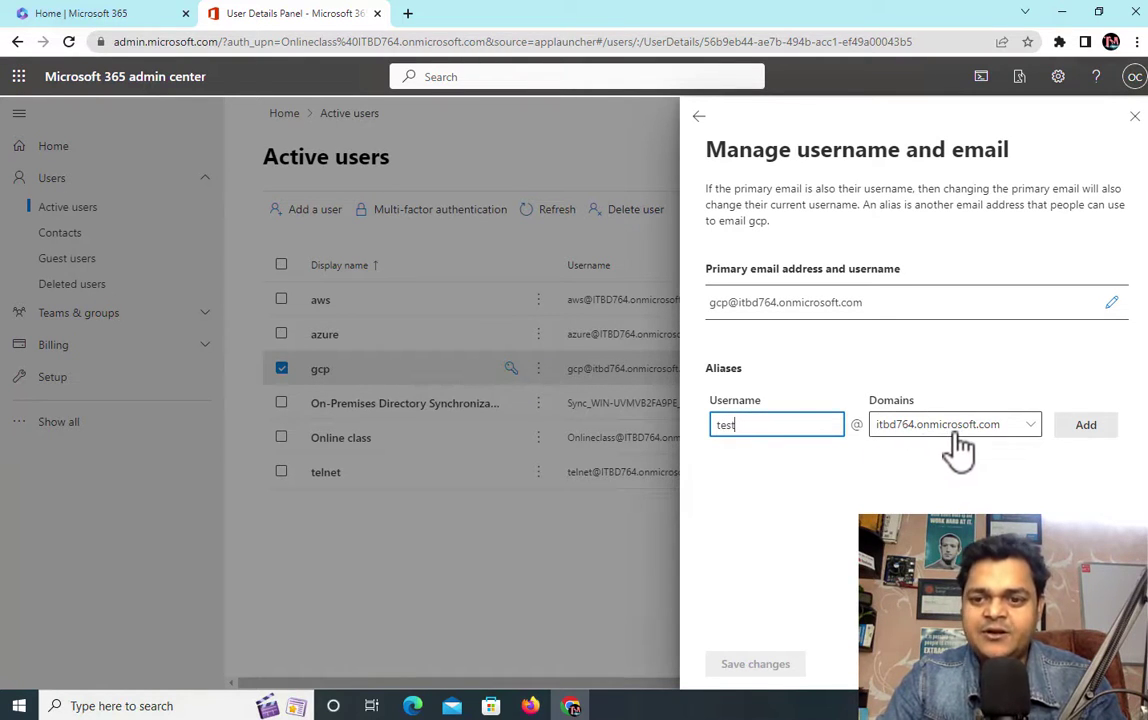
pyautogui.click(1094, 426)
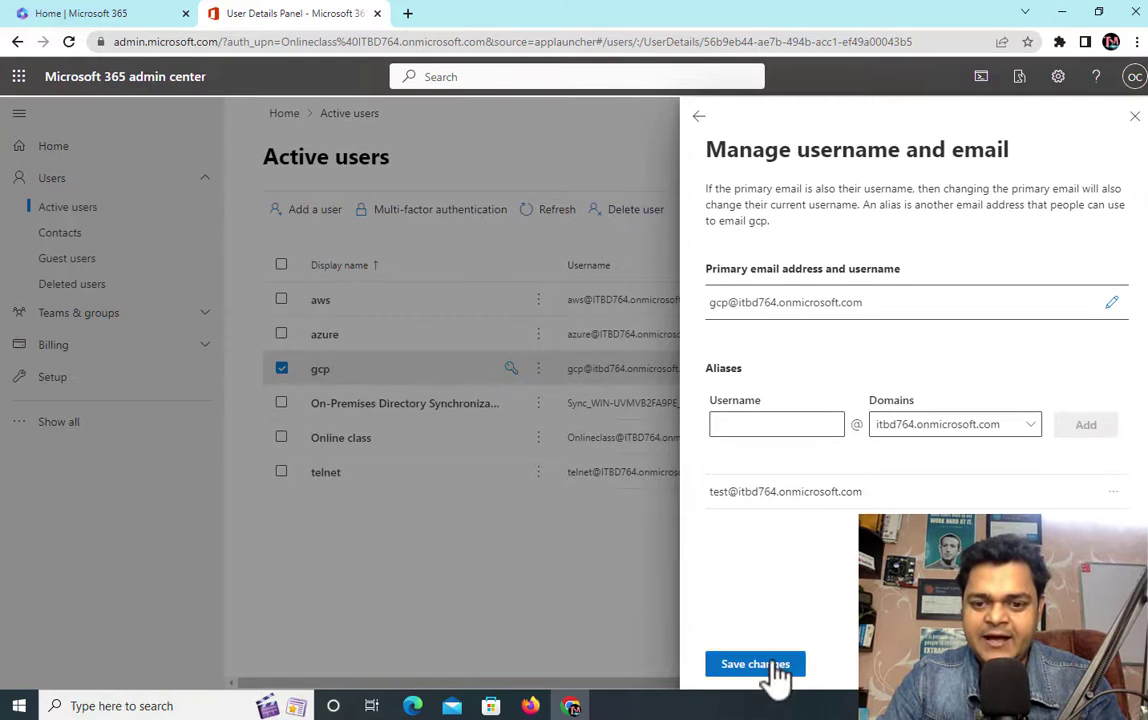
pyautogui.click(771, 667)
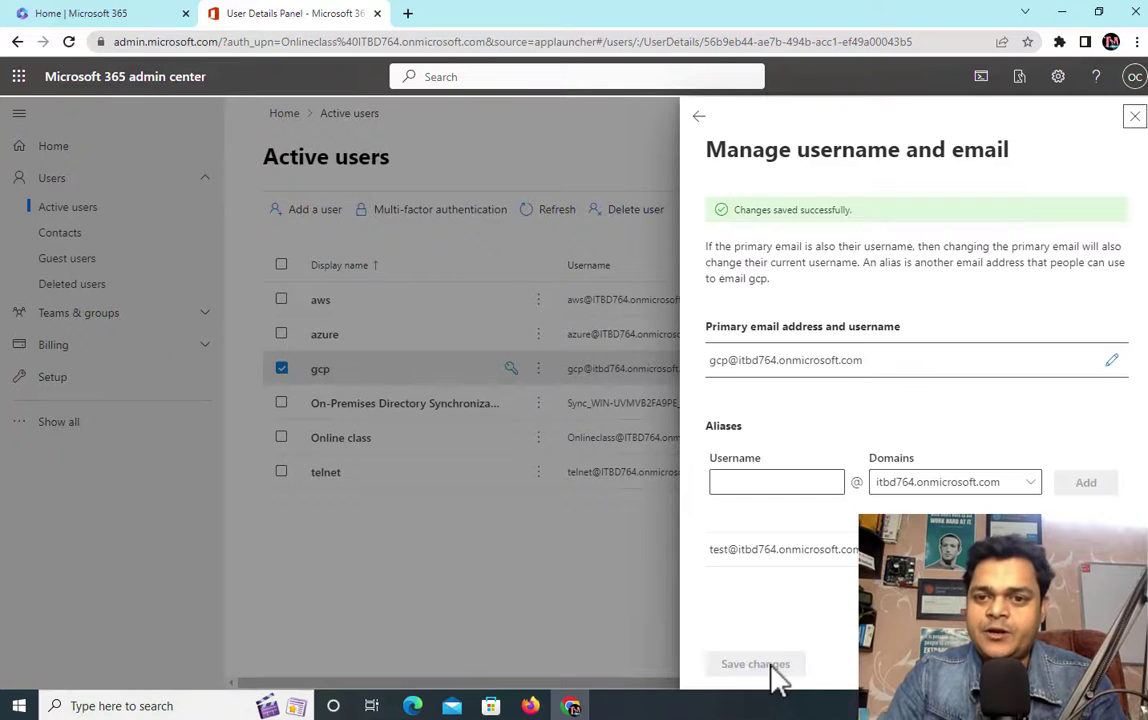
pyautogui.click(1138, 126)
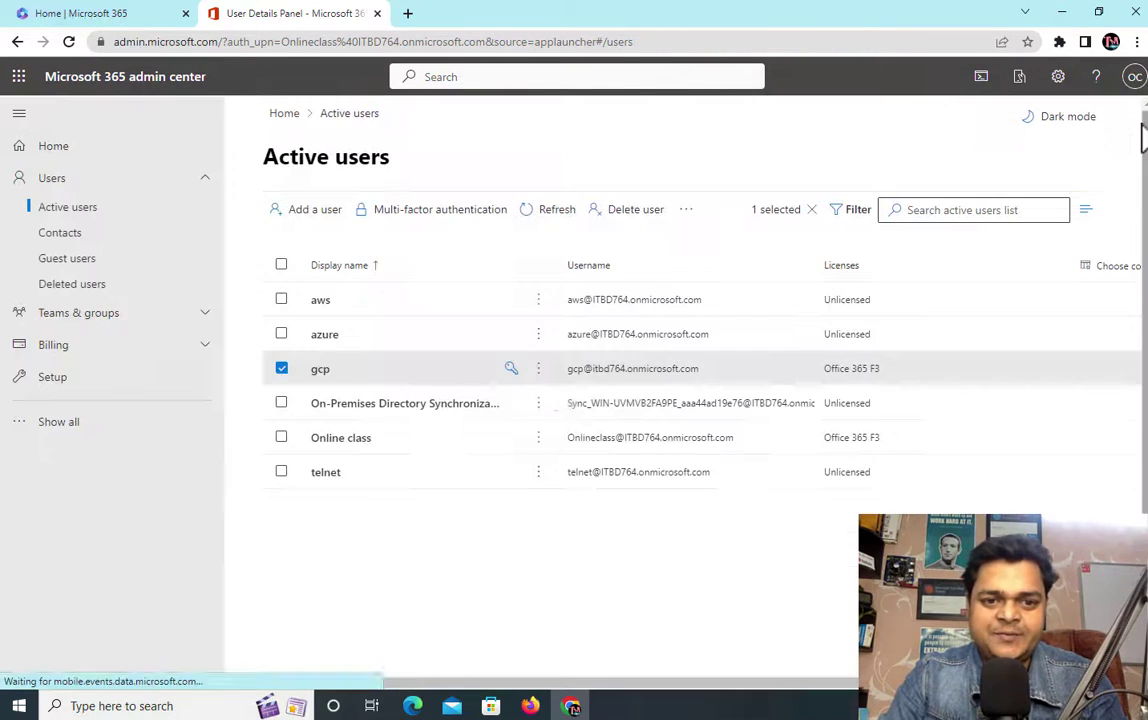
# Step: Start a new user and fill in the first name, display name and username tata
pyautogui.click(313, 222)
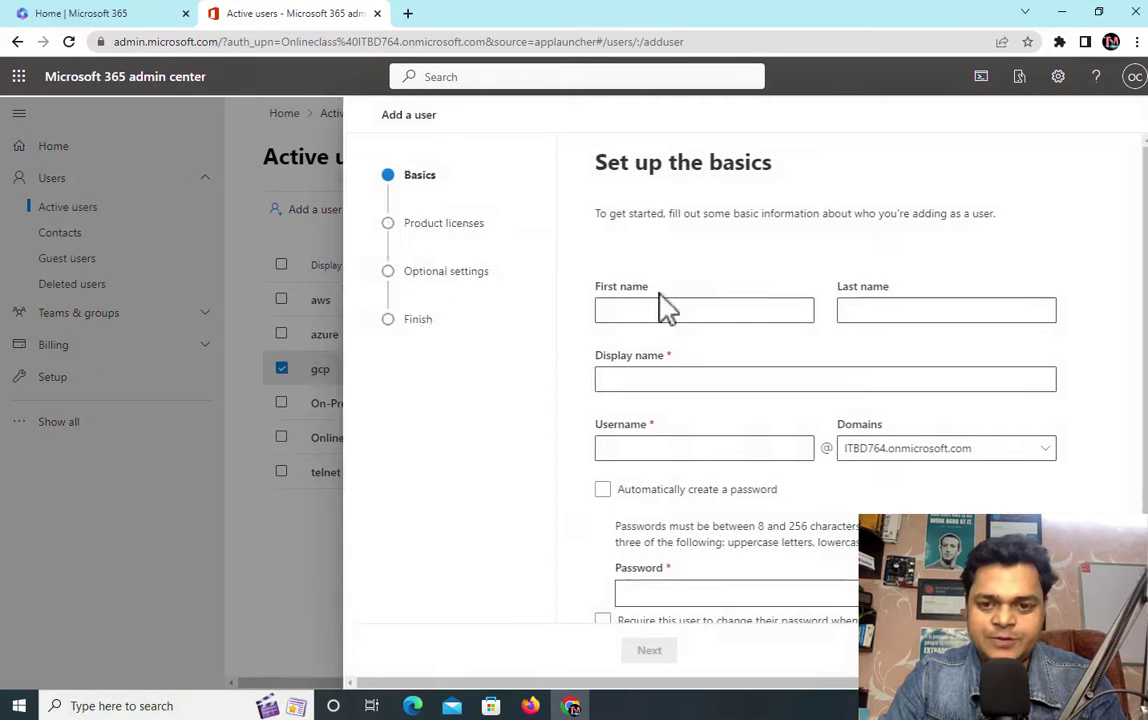
pyautogui.click(655, 313)
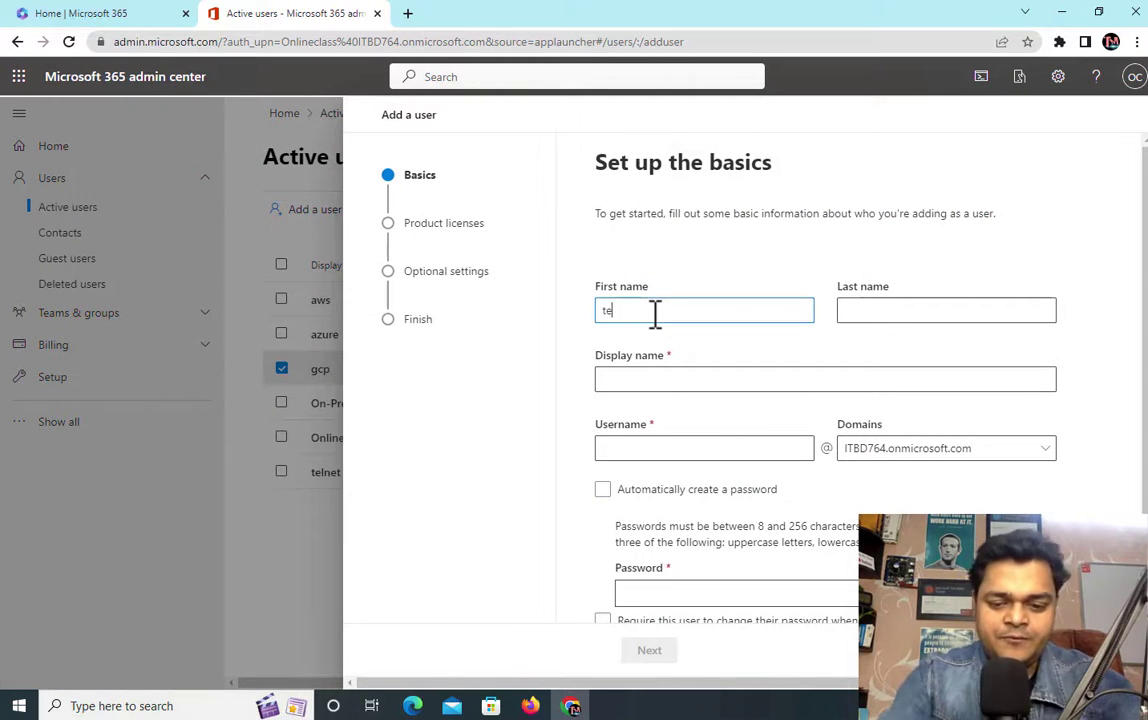
pyautogui.press('BackSpace')
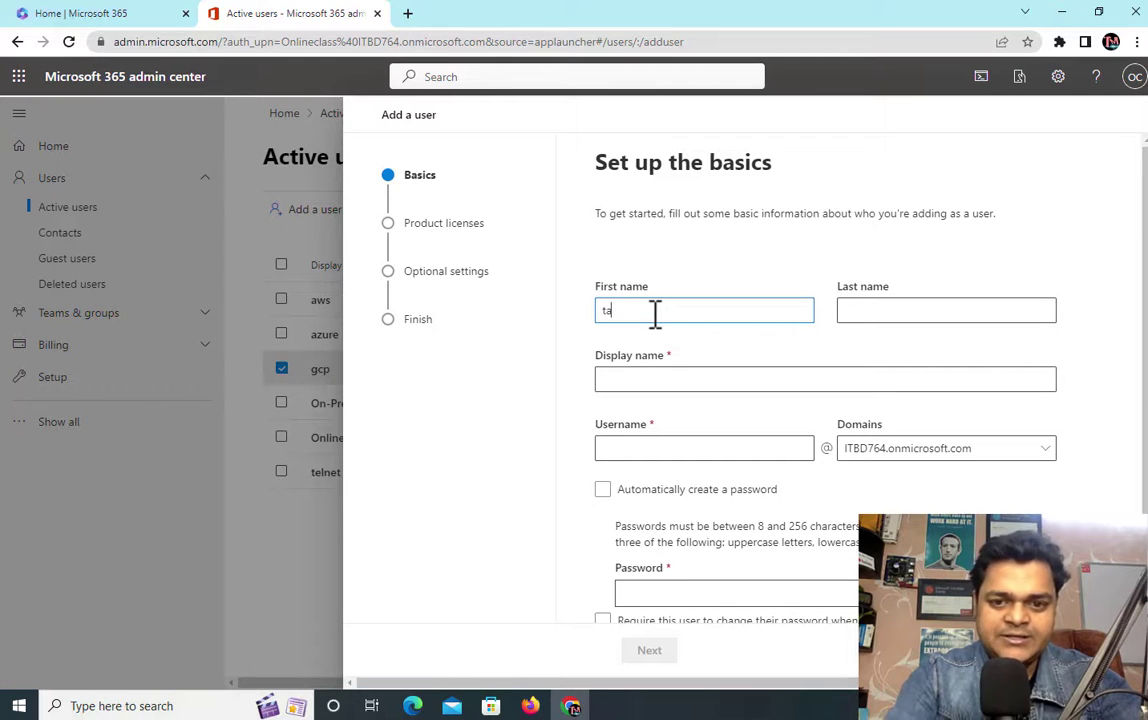
pyautogui.click(700, 384)
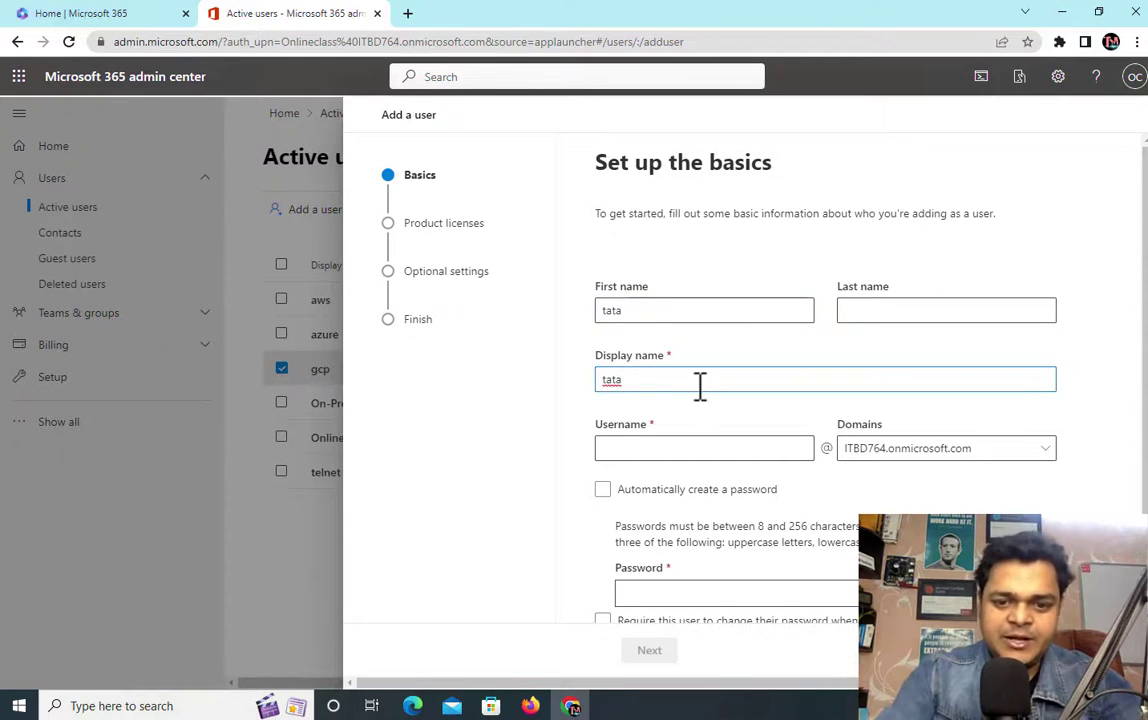
pyautogui.click(680, 446)
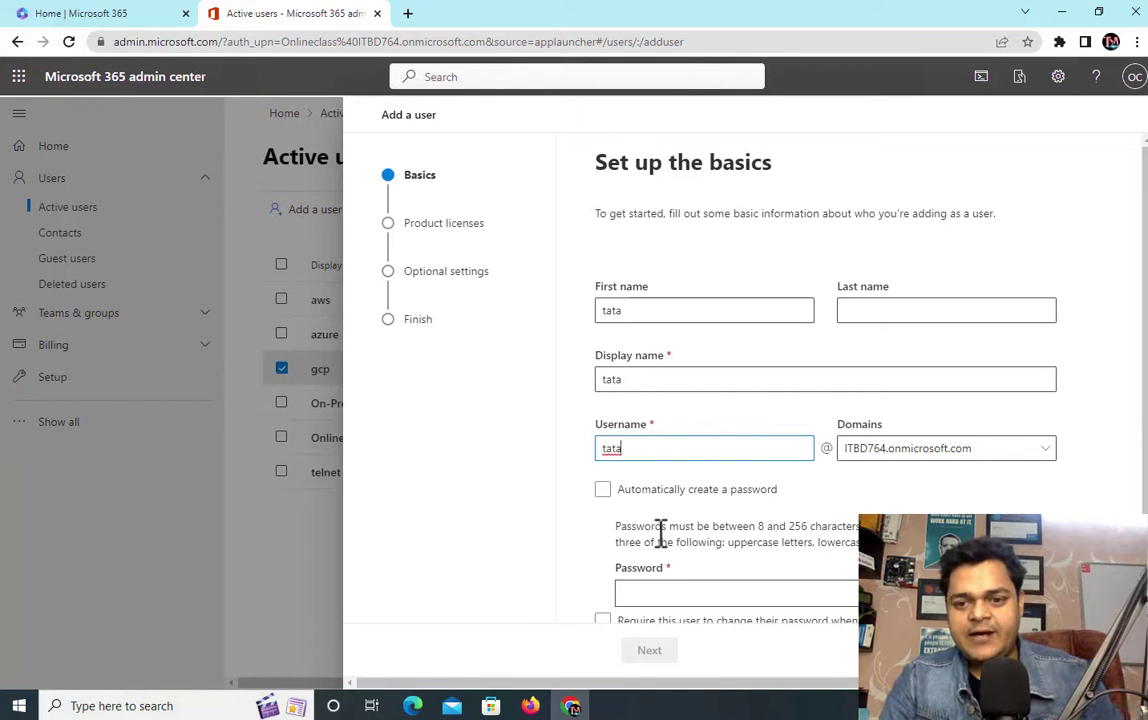
pyautogui.scroll(-1, 688, 560)
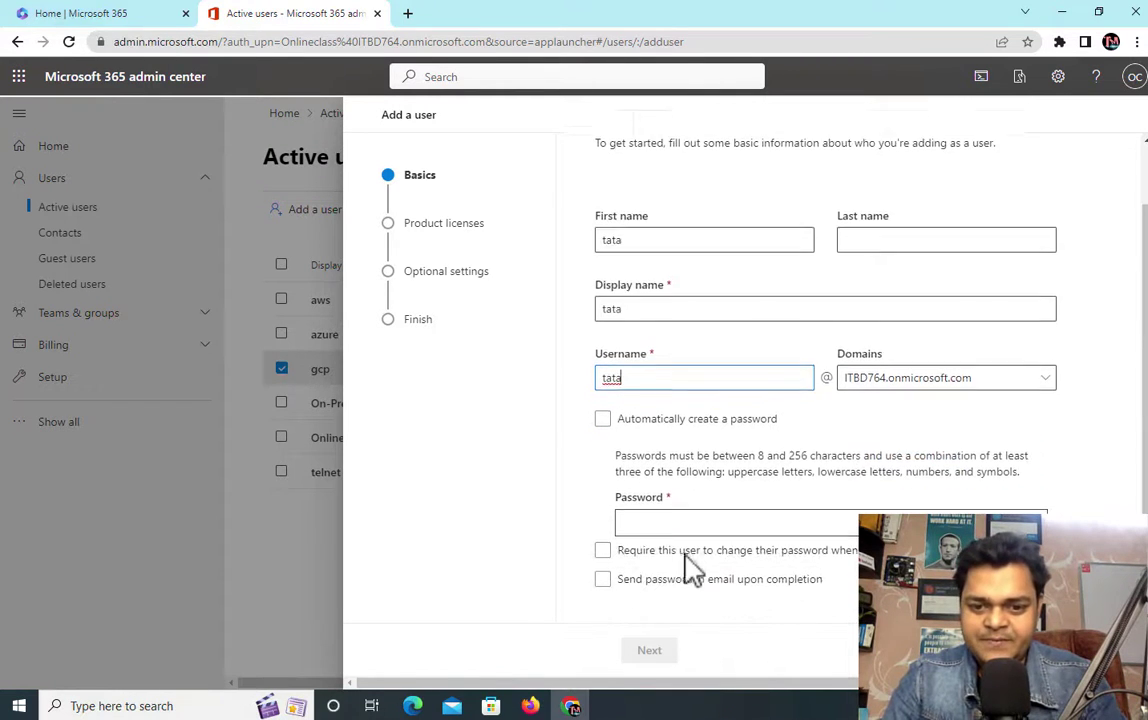
# Step: Enter the user's password manually and turn off the require-change-at-sign-in option
pyautogui.click(651, 517)
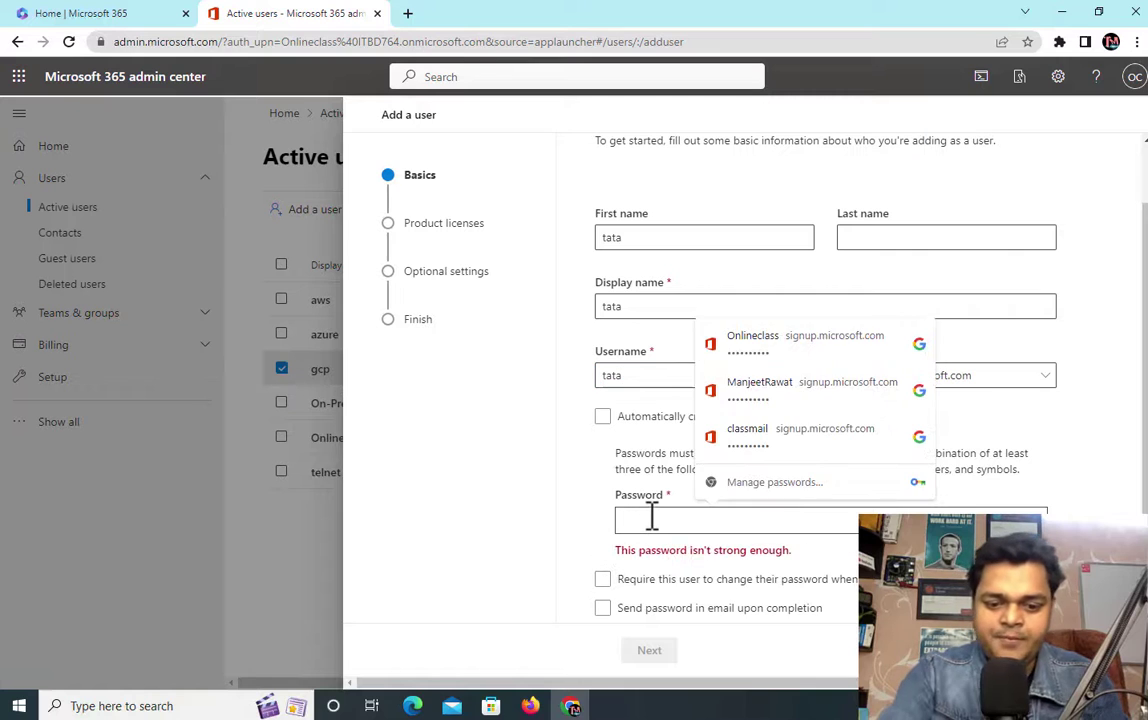
pyautogui.write('P')
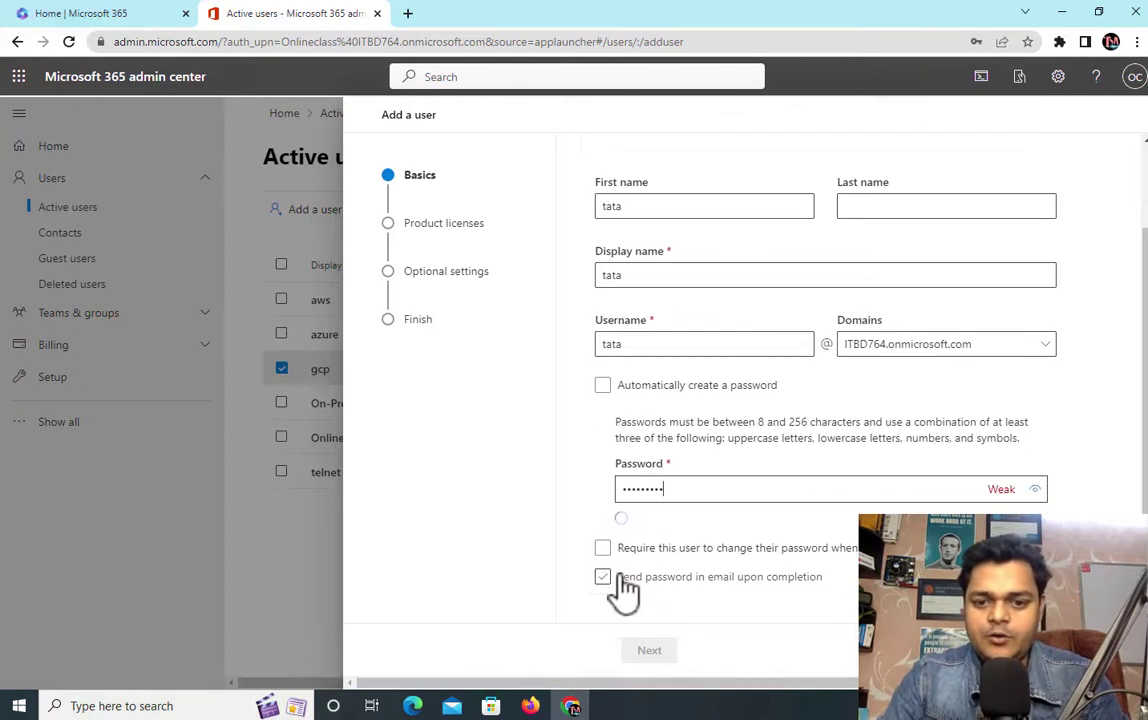
pyautogui.click(686, 551)
pyautogui.click(692, 556)
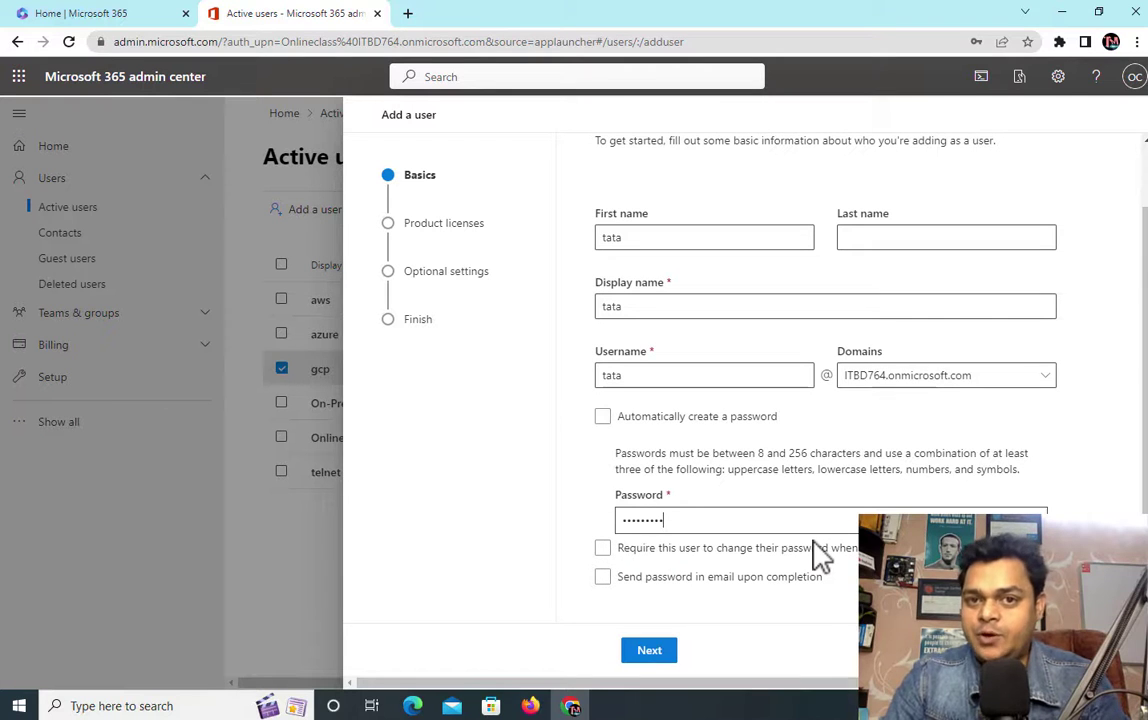
pyautogui.click(720, 520)
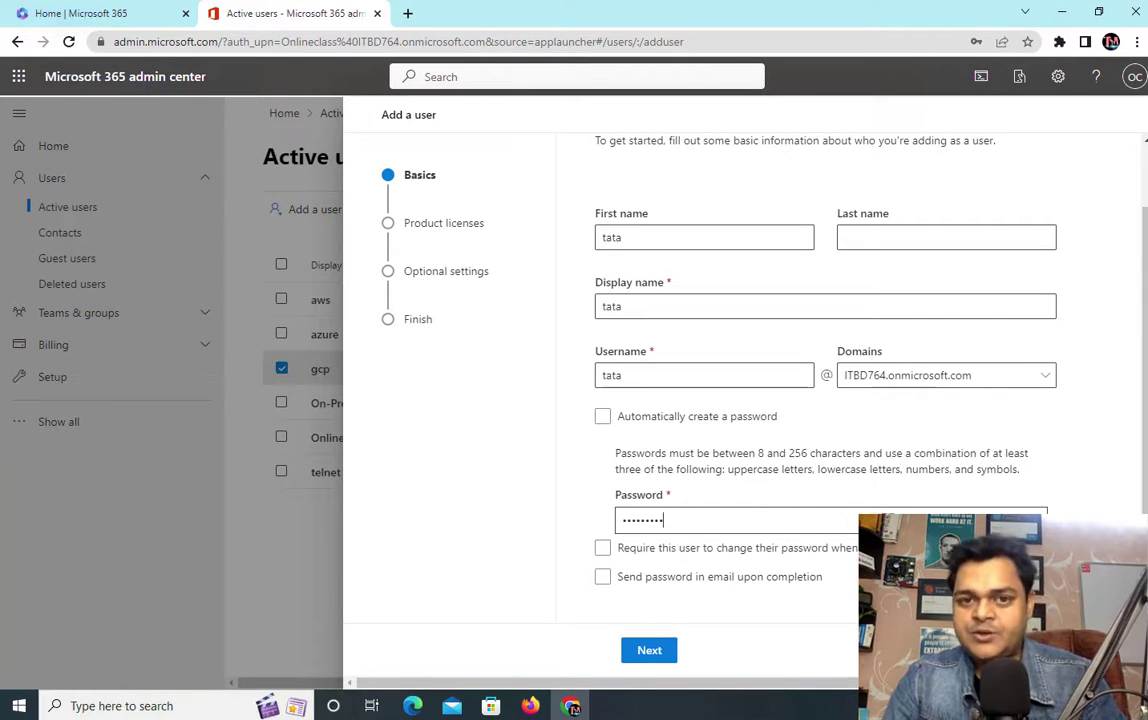
pyautogui.click(782, 550)
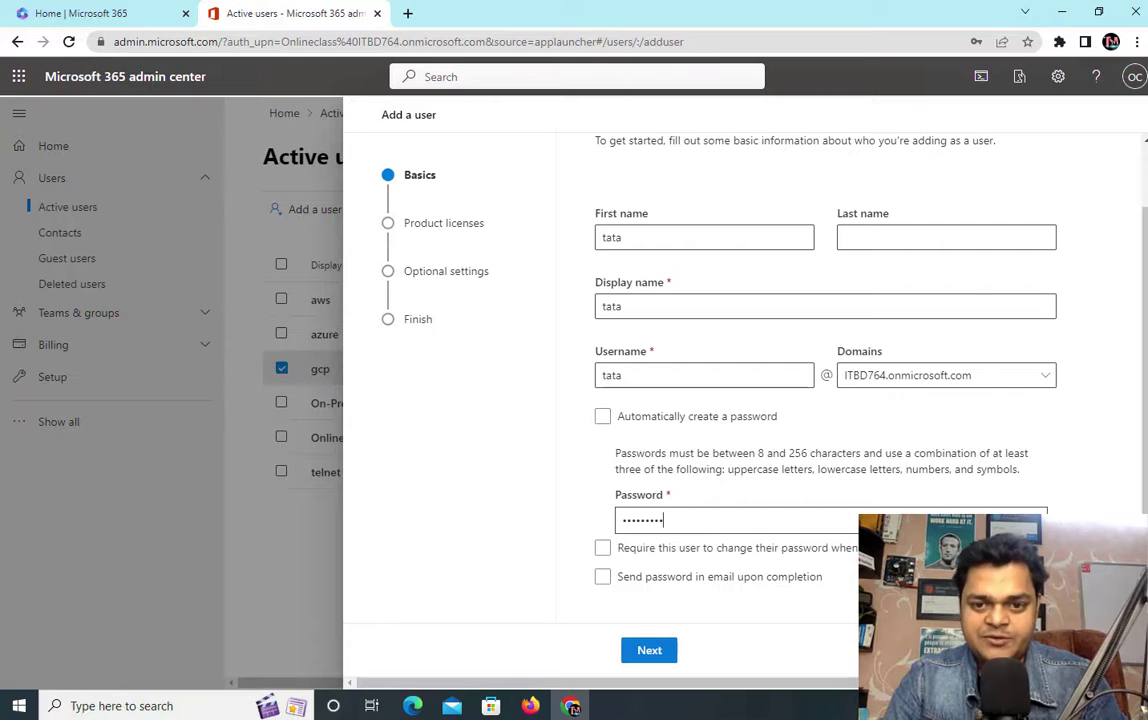
# Step: Assign the Office 365 F3 licence, finish adding tata, and close the confirmation
pyautogui.click(649, 652)
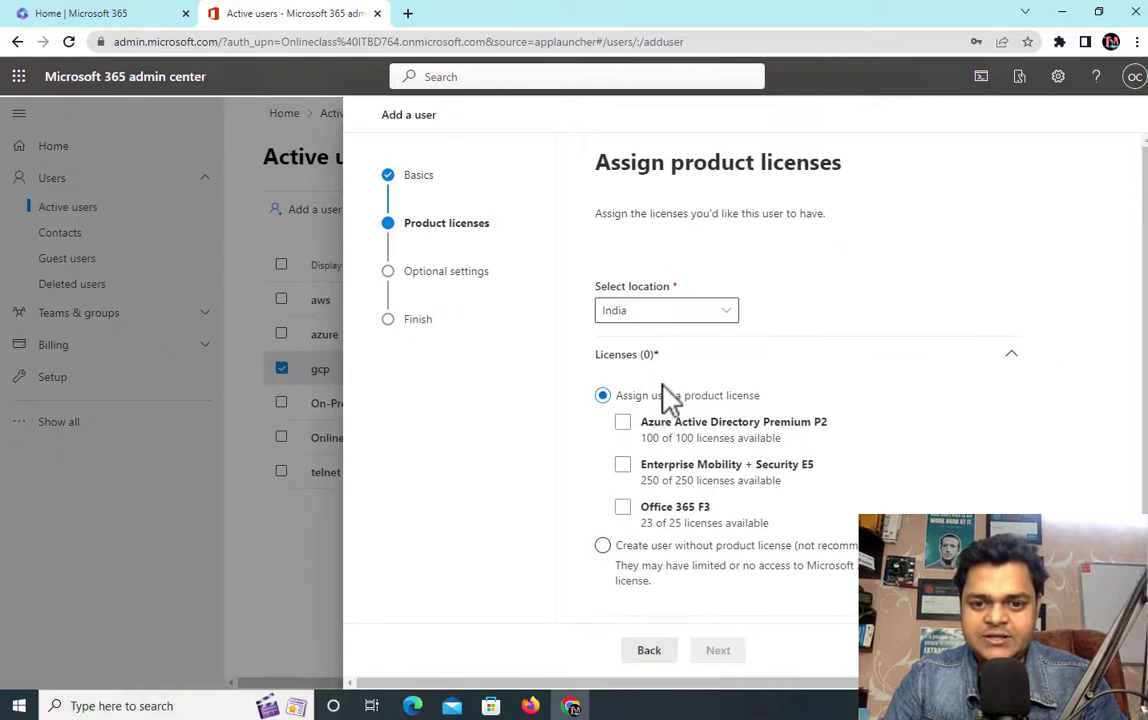
pyautogui.click(623, 508)
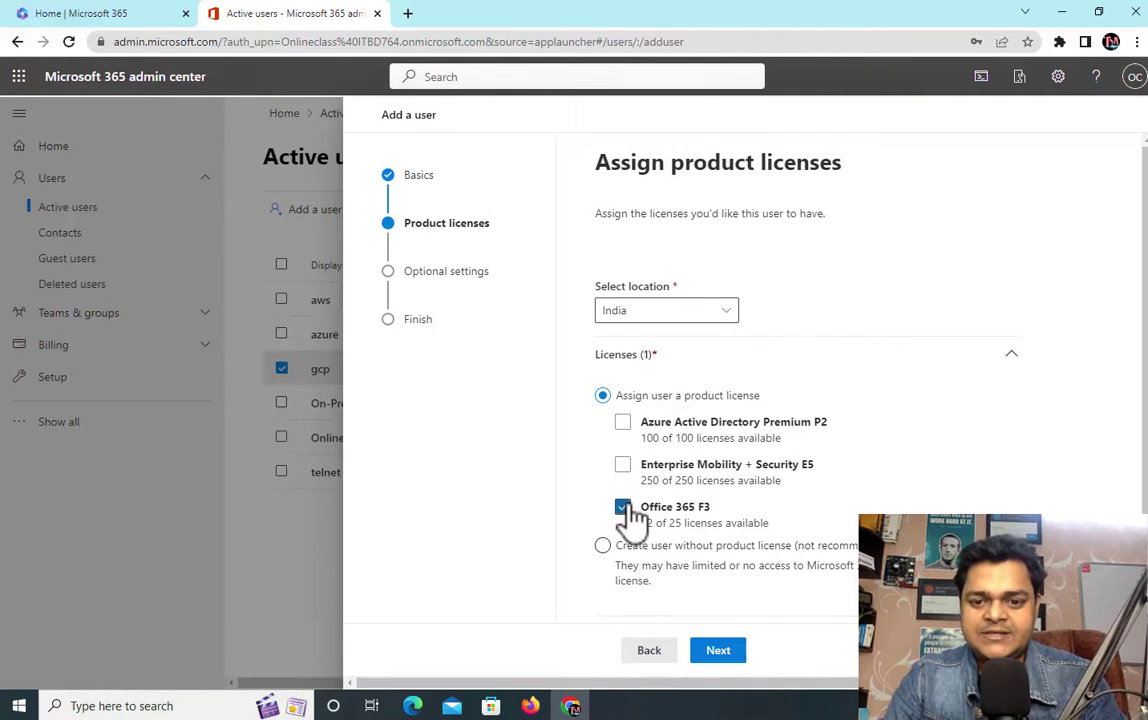
pyautogui.click(728, 651)
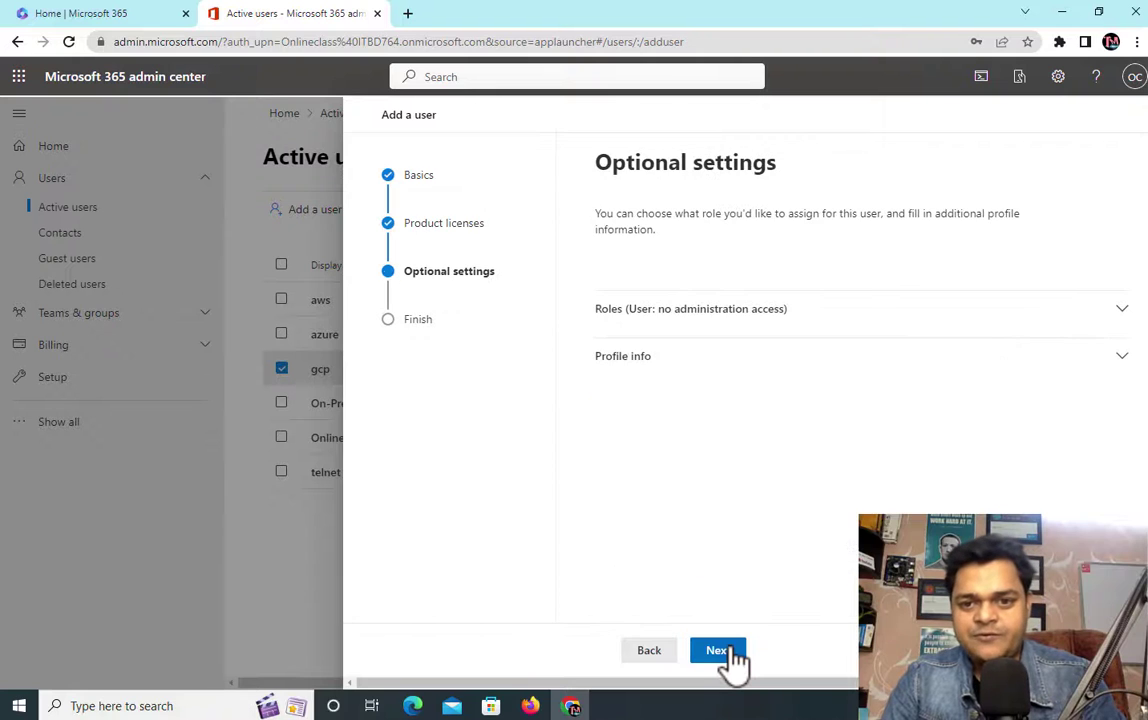
pyautogui.click(722, 652)
pyautogui.click(725, 655)
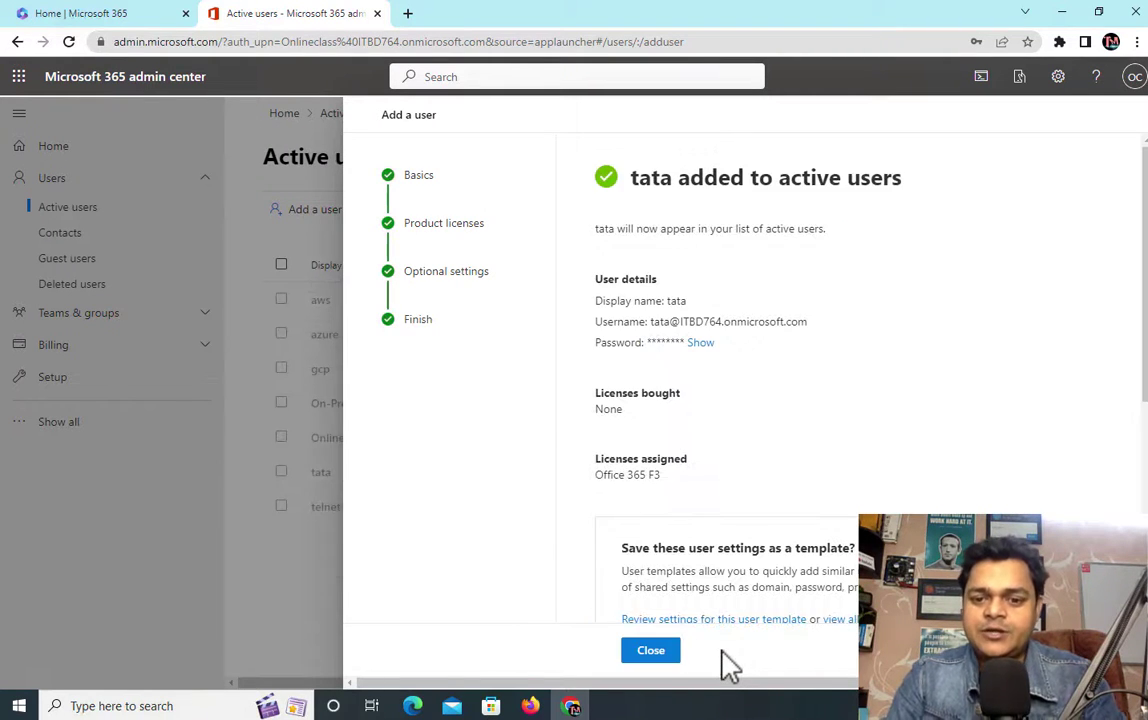
pyautogui.click(658, 656)
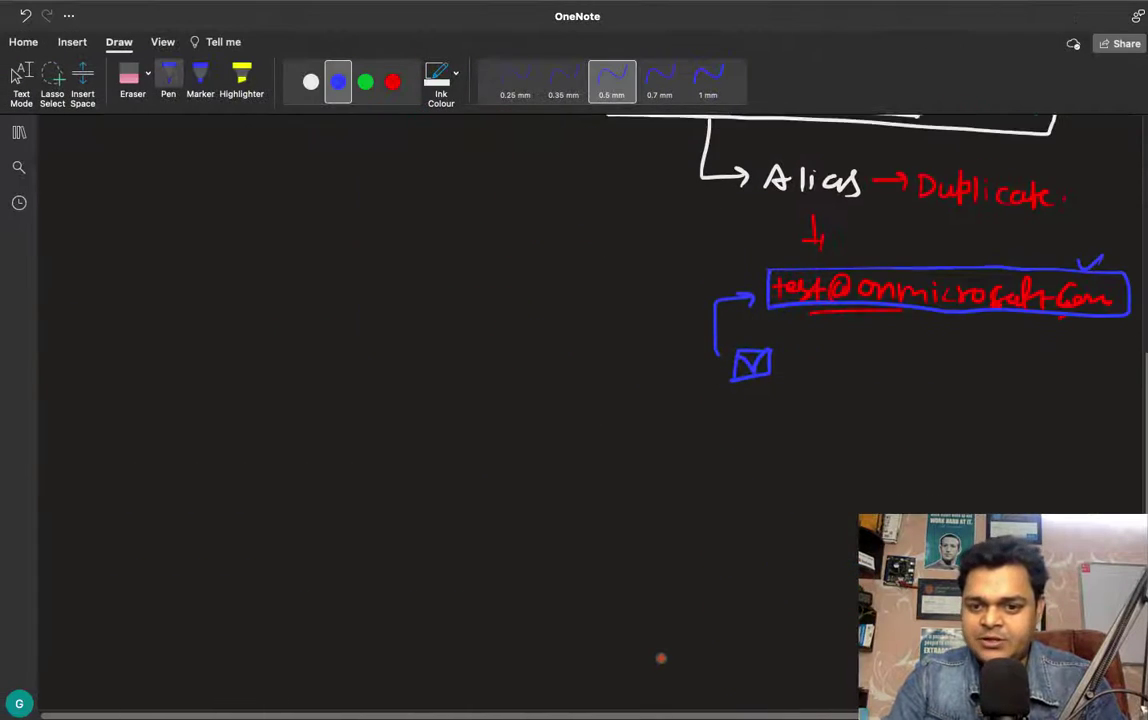
# Step: Handwrite tata's onmicrosoft.com address in white ink on a blank area
pyautogui.scroll(1, 661, 658)
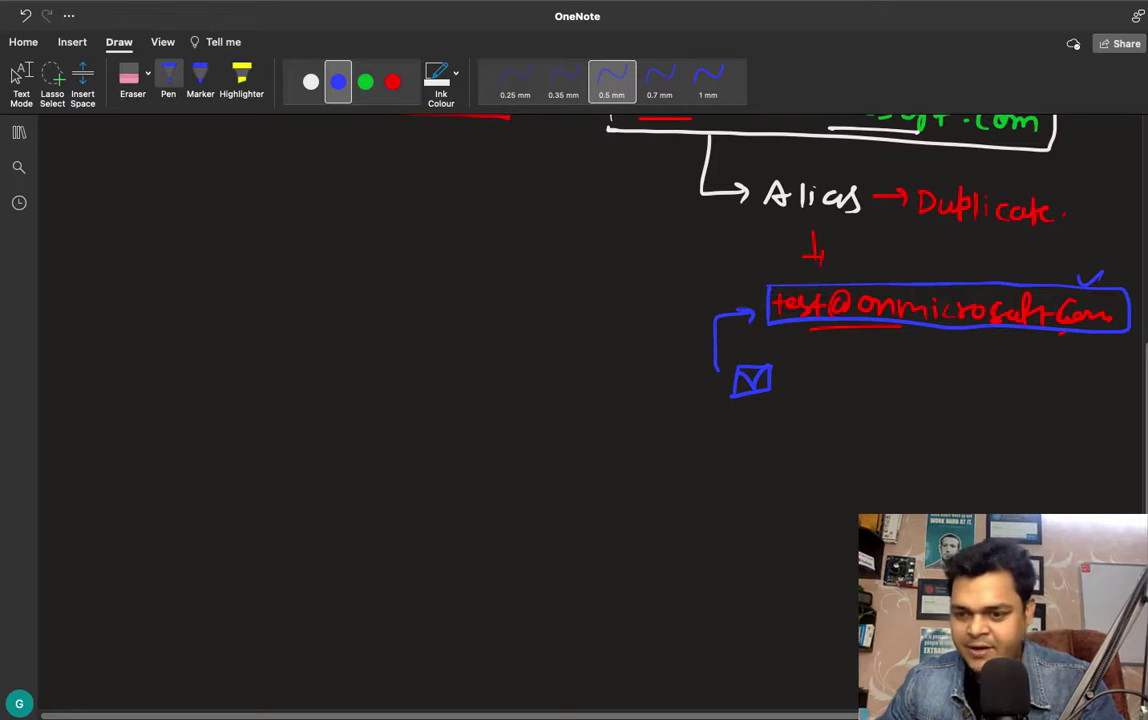
pyautogui.scroll(-5, 1116, 395)
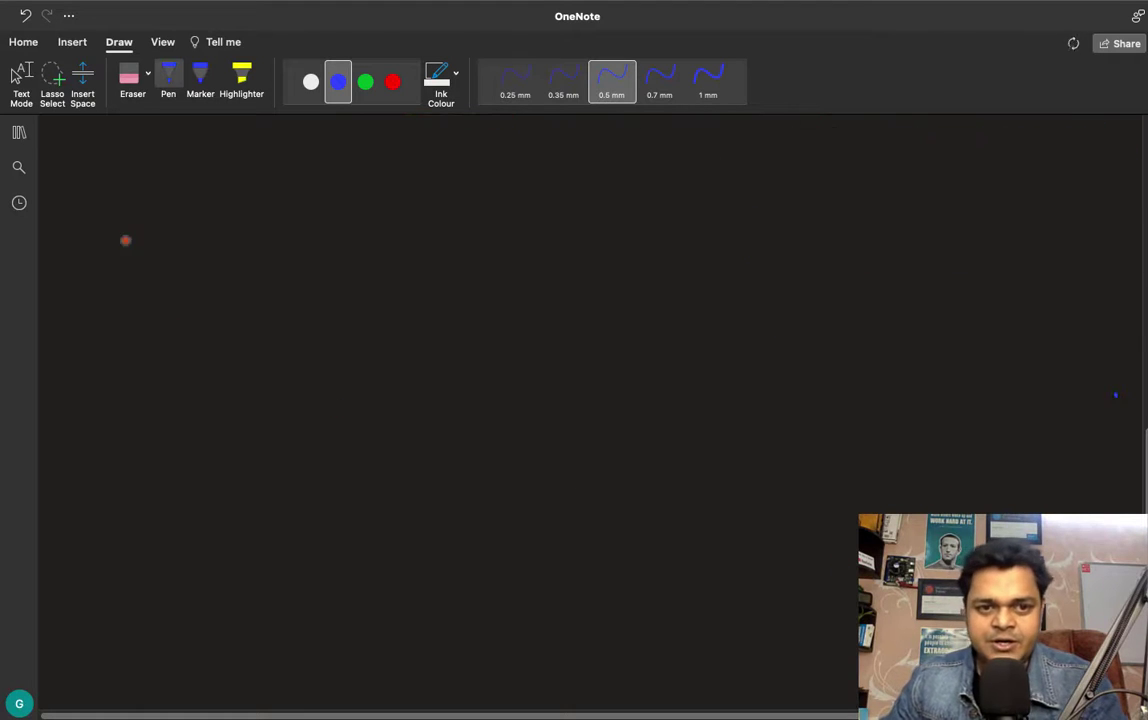
pyautogui.click(311, 82)
pyautogui.moveTo(160, 270); pyautogui.dragTo(158, 284)
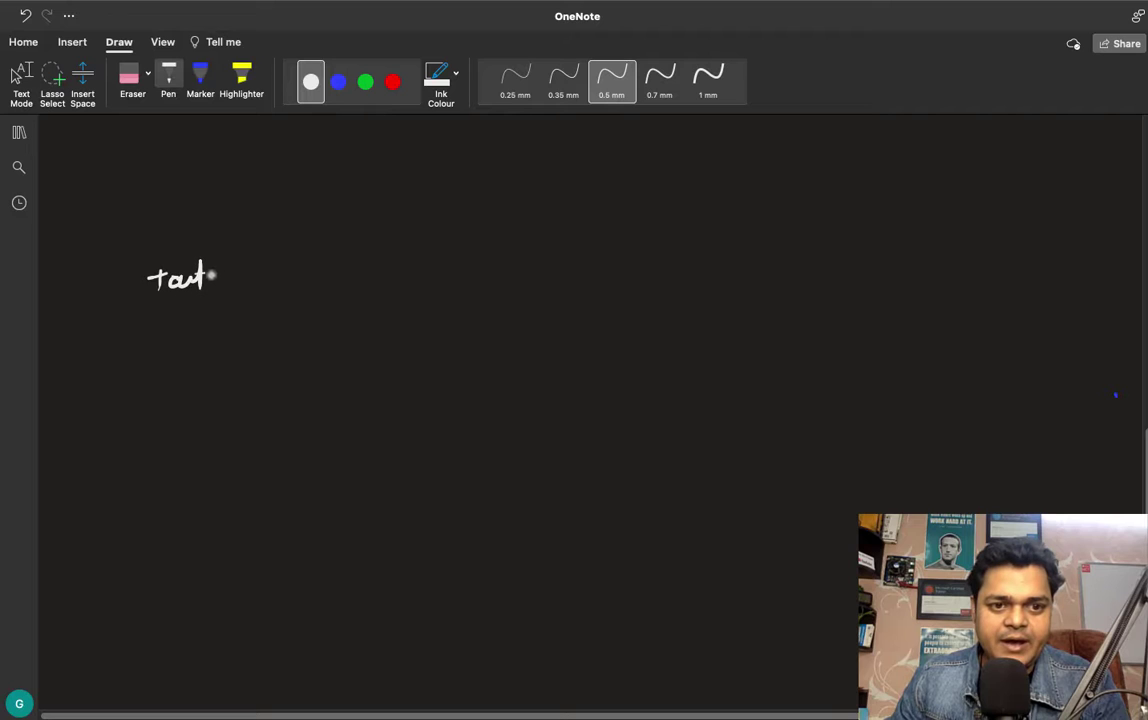
pyautogui.moveTo(252, 272)
pyautogui.mouseDown()
pyautogui.moveTo(248, 284)
pyautogui.moveTo(314, 287)
pyautogui.mouseUp()
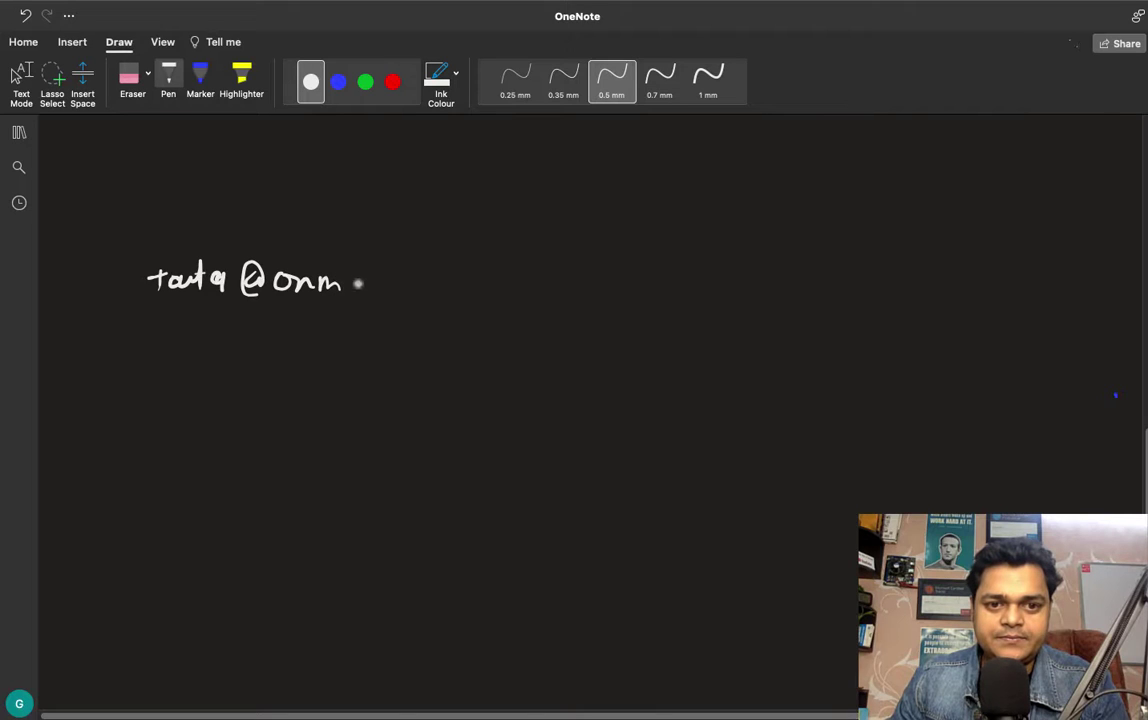
pyautogui.moveTo(376, 281)
pyautogui.mouseDown()
pyautogui.moveTo(440, 296)
pyautogui.moveTo(455, 296)
pyautogui.moveTo(458, 281)
pyautogui.moveTo(506, 296)
pyautogui.mouseUp()
pyautogui.click(466, 293)
pyautogui.moveTo(515, 287); pyautogui.dragTo(549, 296)
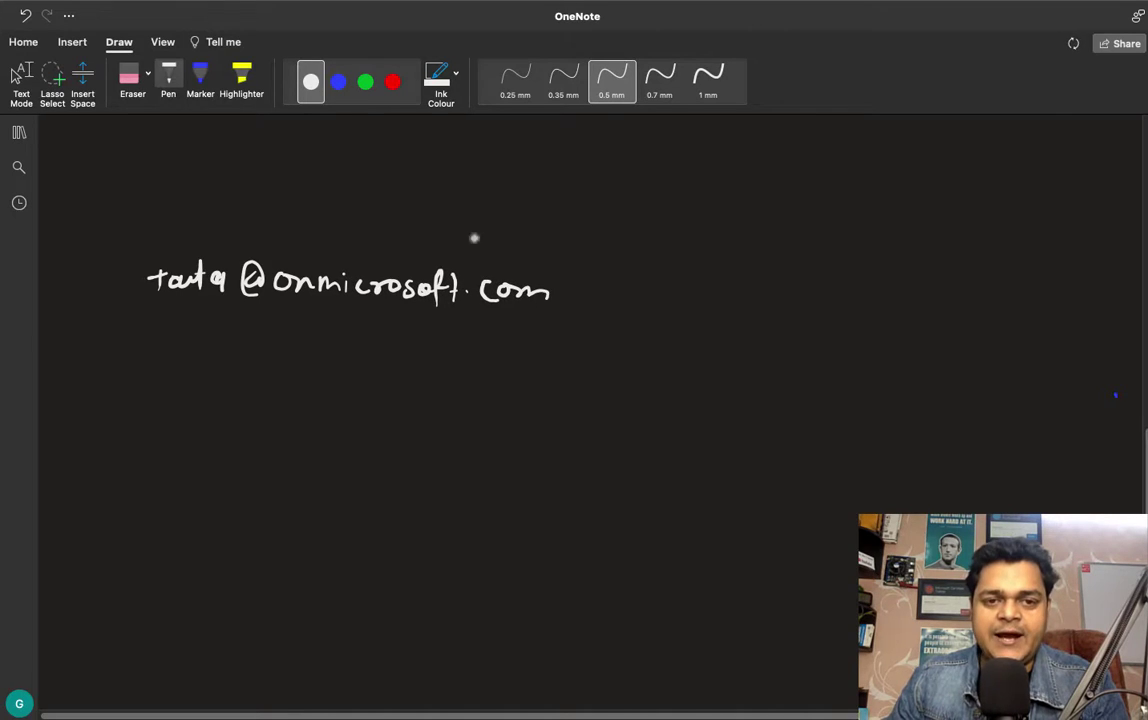
# Step: Write gcp's address in red on the right and label both addresses Primary
pyautogui.click(392, 82)
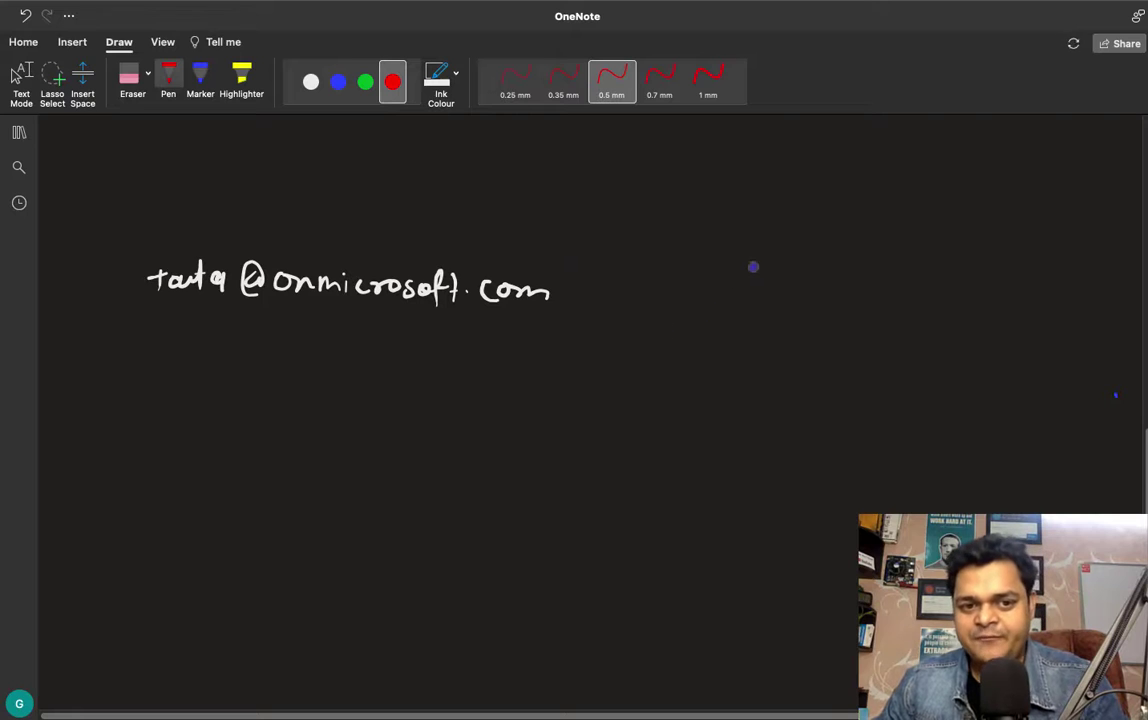
pyautogui.moveTo(749, 255); pyautogui.dragTo(743, 283)
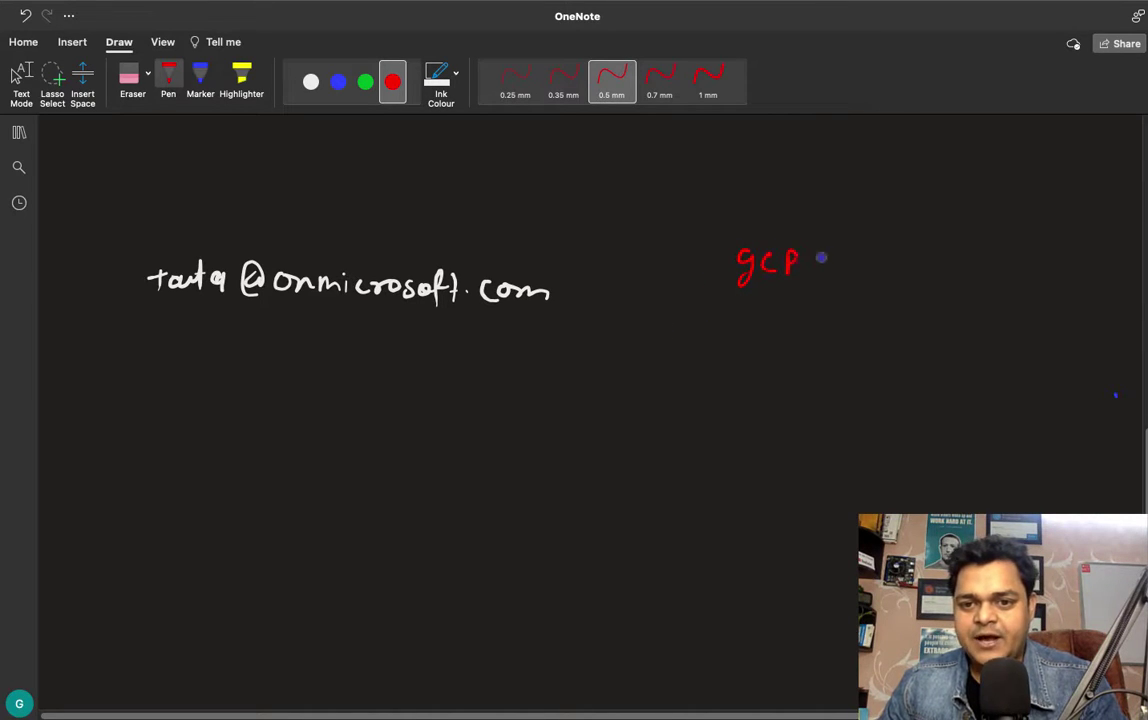
pyautogui.moveTo(815, 264)
pyautogui.mouseDown()
pyautogui.moveTo(829, 252)
pyautogui.moveTo(912, 268)
pyautogui.mouseUp()
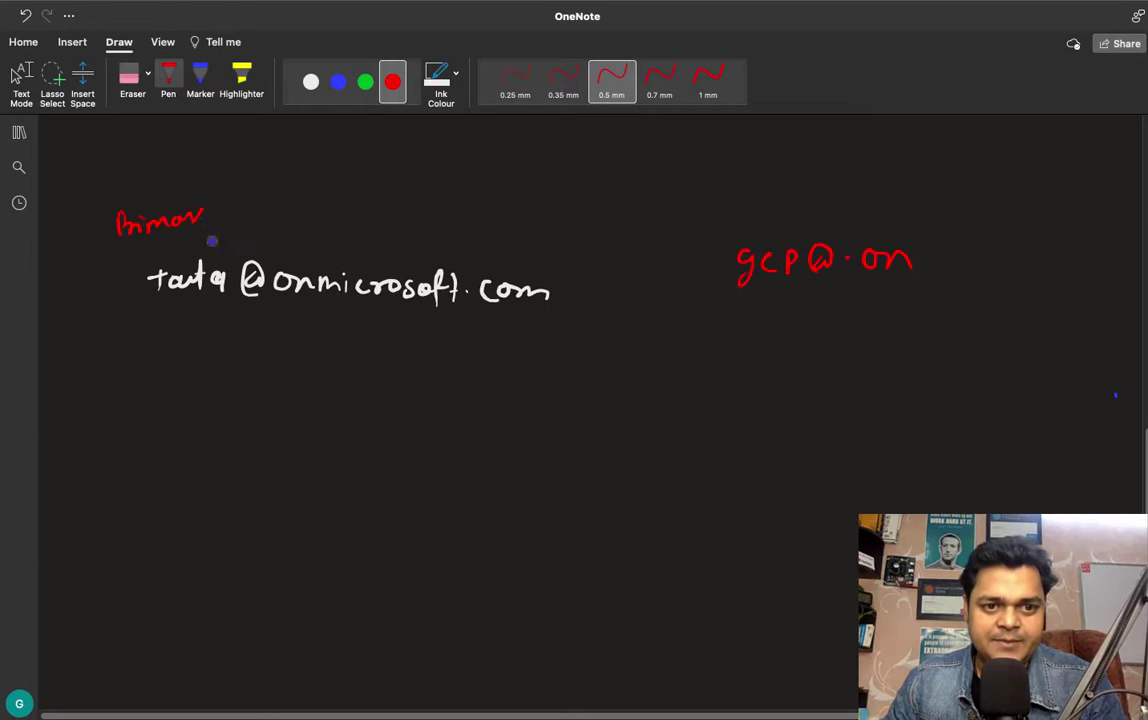
pyautogui.moveTo(203, 210)
pyautogui.mouseDown()
pyautogui.moveTo(210, 240)
pyautogui.moveTo(235, 215)
pyautogui.mouseUp()
pyautogui.moveTo(673, 214); pyautogui.dragTo(678, 231)
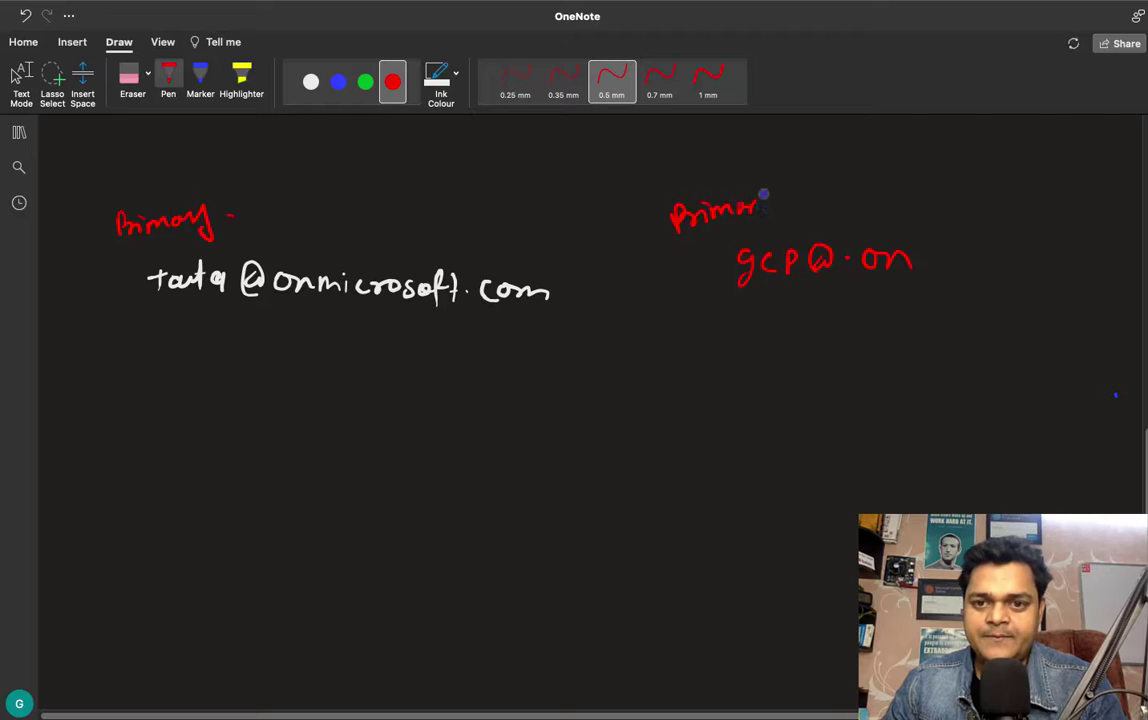
# Step: Write the test alias in green, with arrows from tata's address to the alias and on to gcp
pyautogui.click(366, 82)
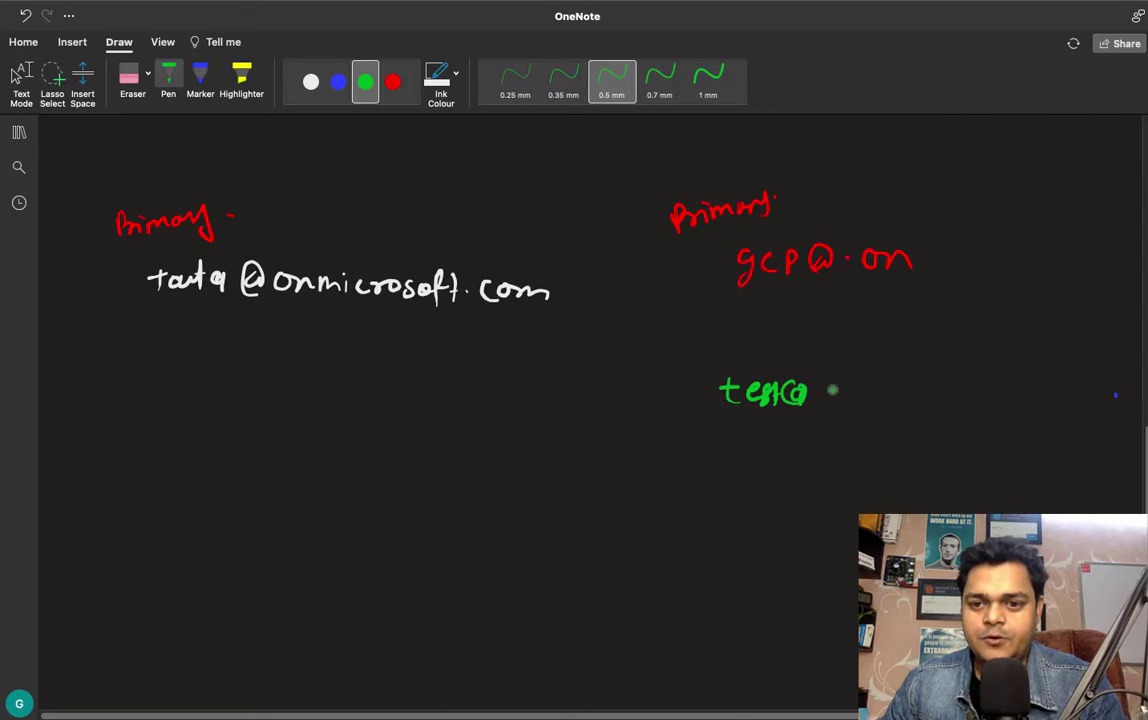
pyautogui.moveTo(833, 391); pyautogui.dragTo(954, 414)
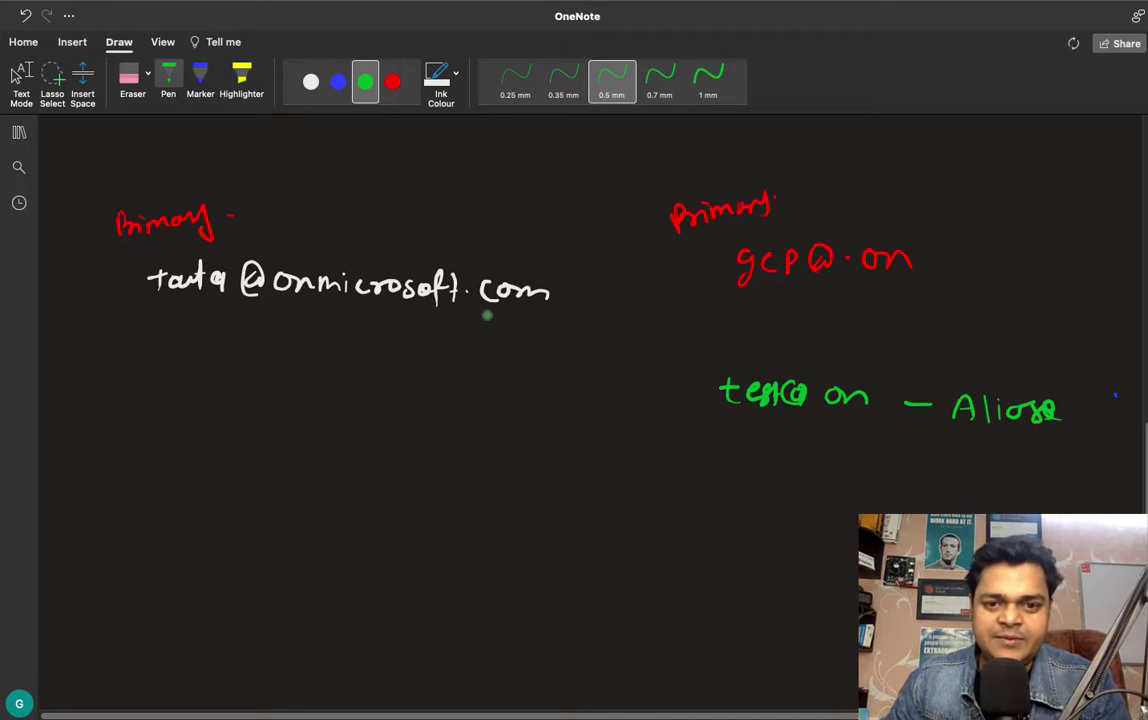
pyautogui.moveTo(487, 316); pyautogui.dragTo(705, 395)
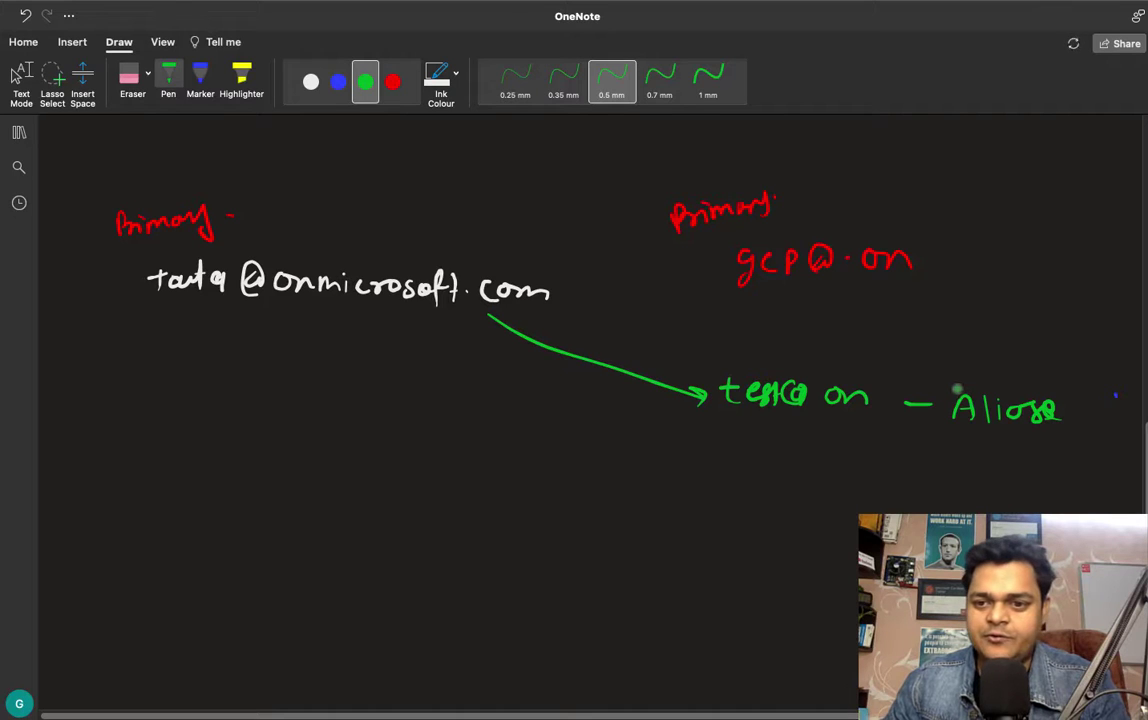
pyautogui.moveTo(957, 389)
pyautogui.mouseDown()
pyautogui.moveTo(1035, 297)
pyautogui.moveTo(949, 234)
pyautogui.mouseUp()
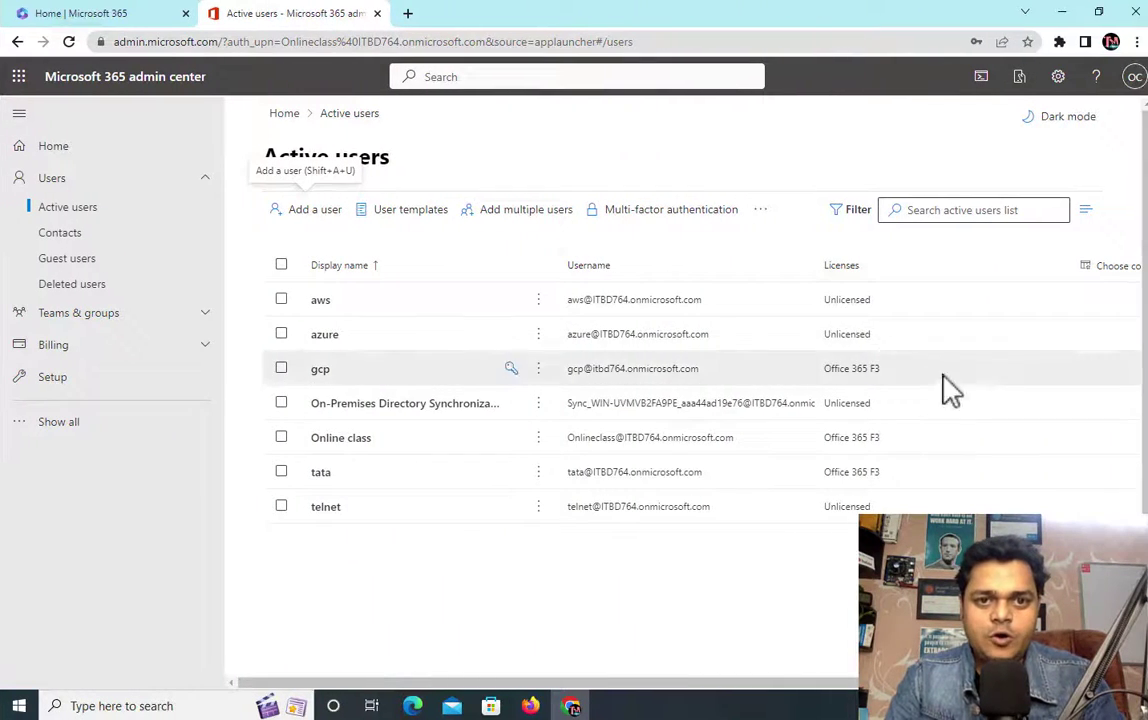
# Step: Open a Chrome incognito window and go to portal.office.com
pyautogui.click(408, 14)
pyautogui.click(1136, 42)
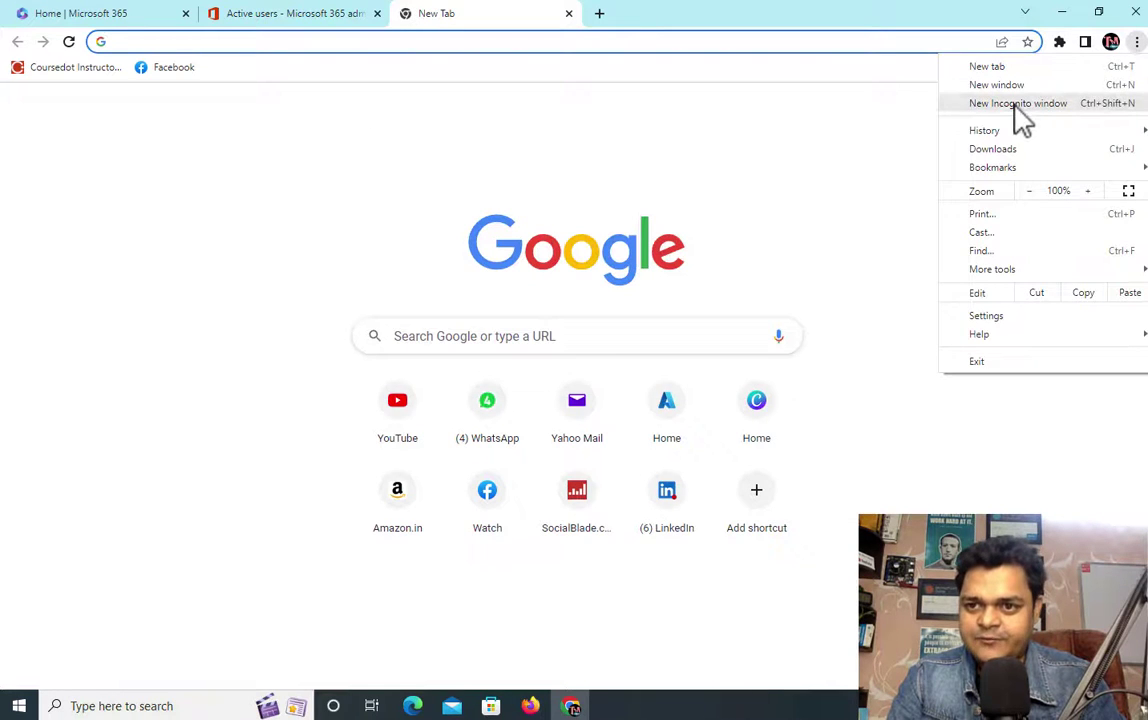
pyautogui.click(1015, 105)
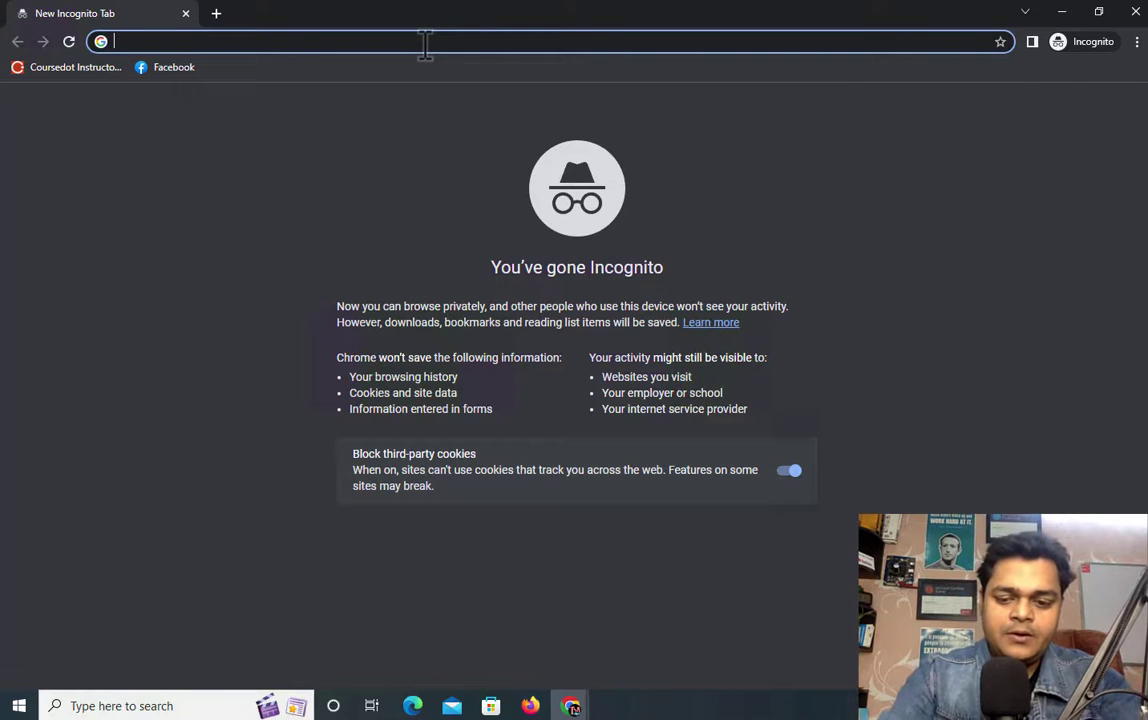
pyautogui.write('portal.of')
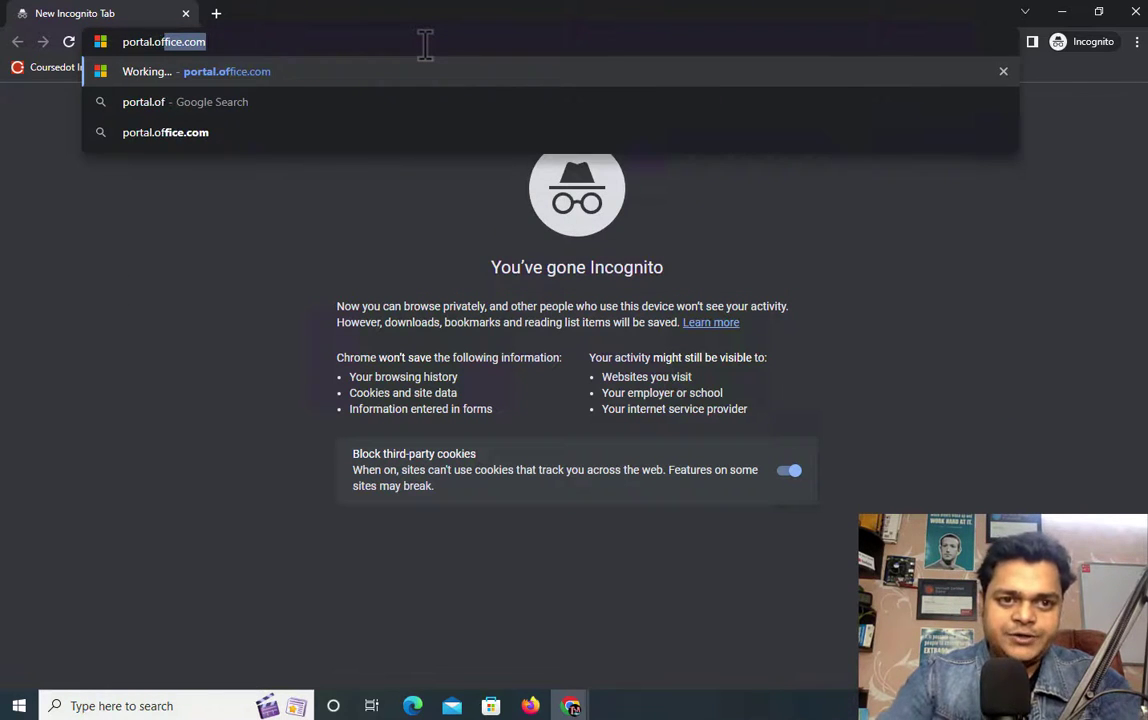
pyautogui.press('Return')
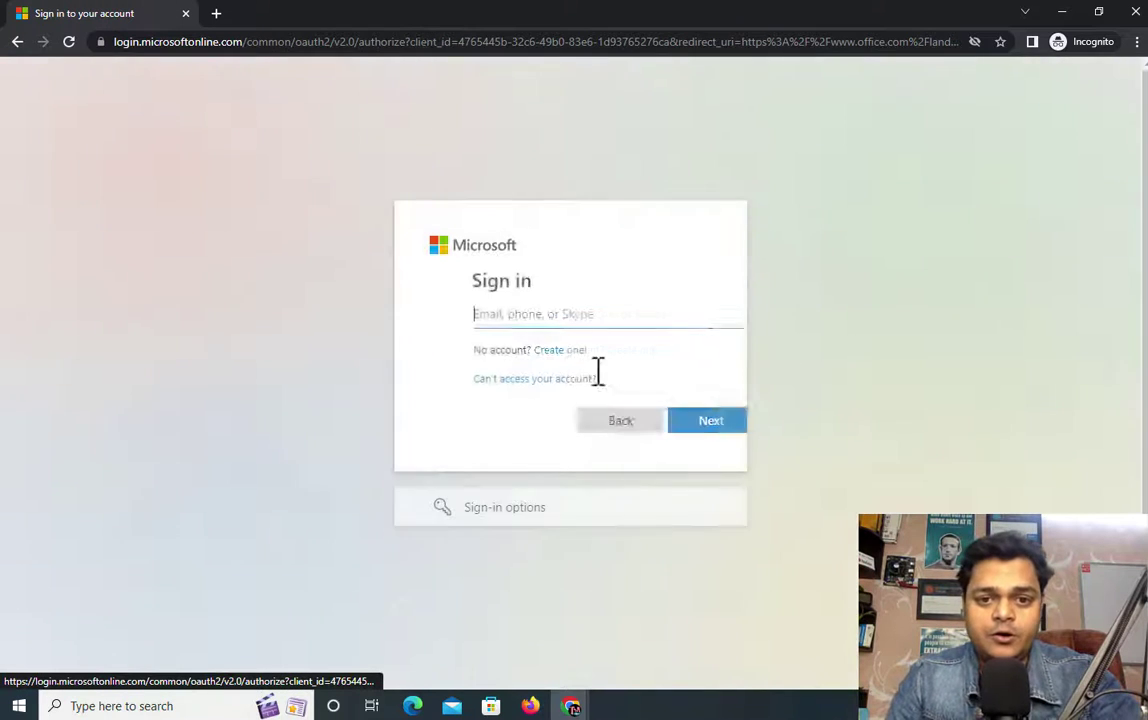
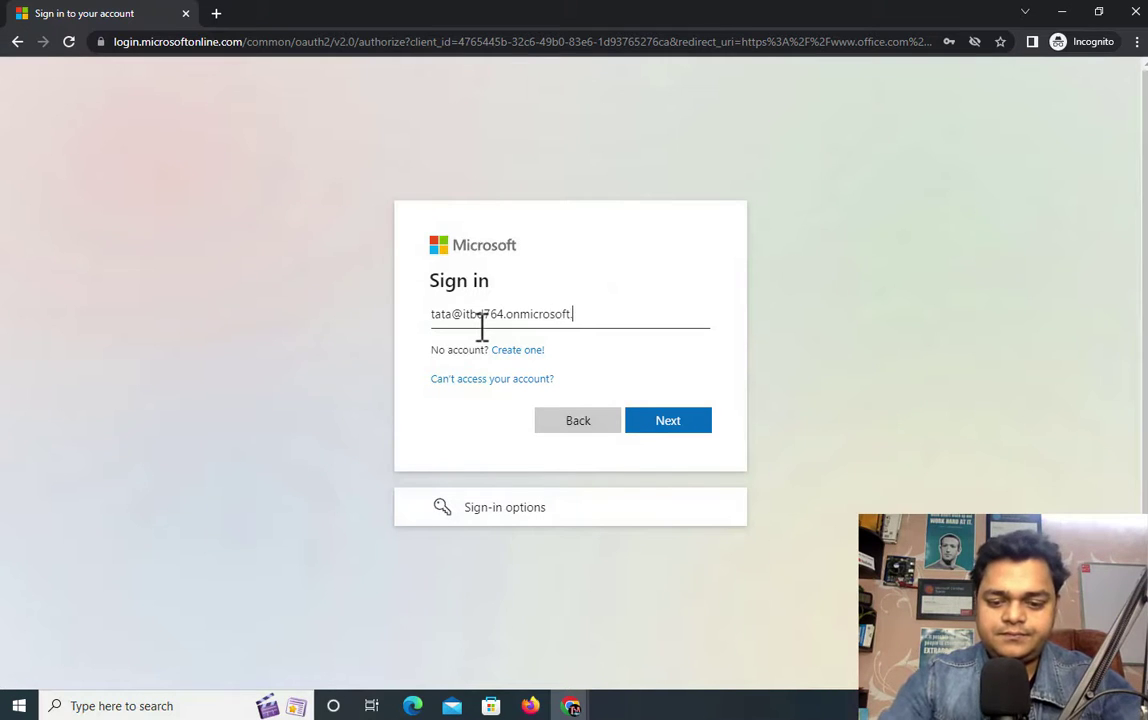
# Step: Sign in with tata's e-mail and password, skip security setup, and stay signed in
pyautogui.press('Return')
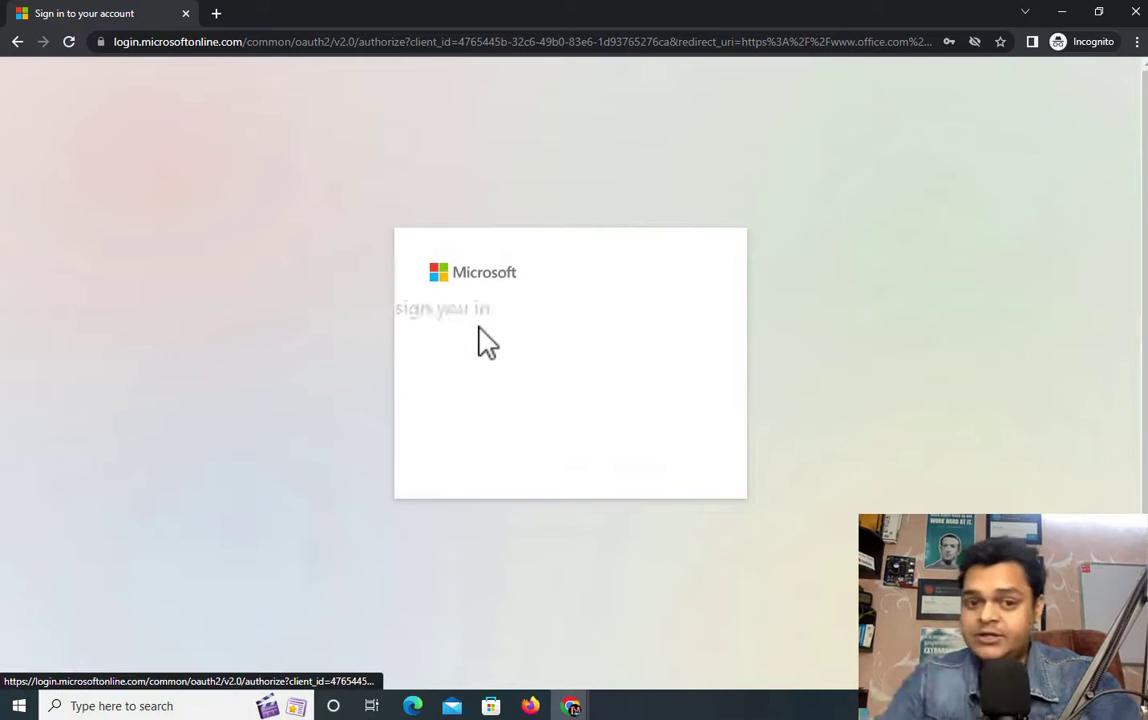
pyautogui.write('•')
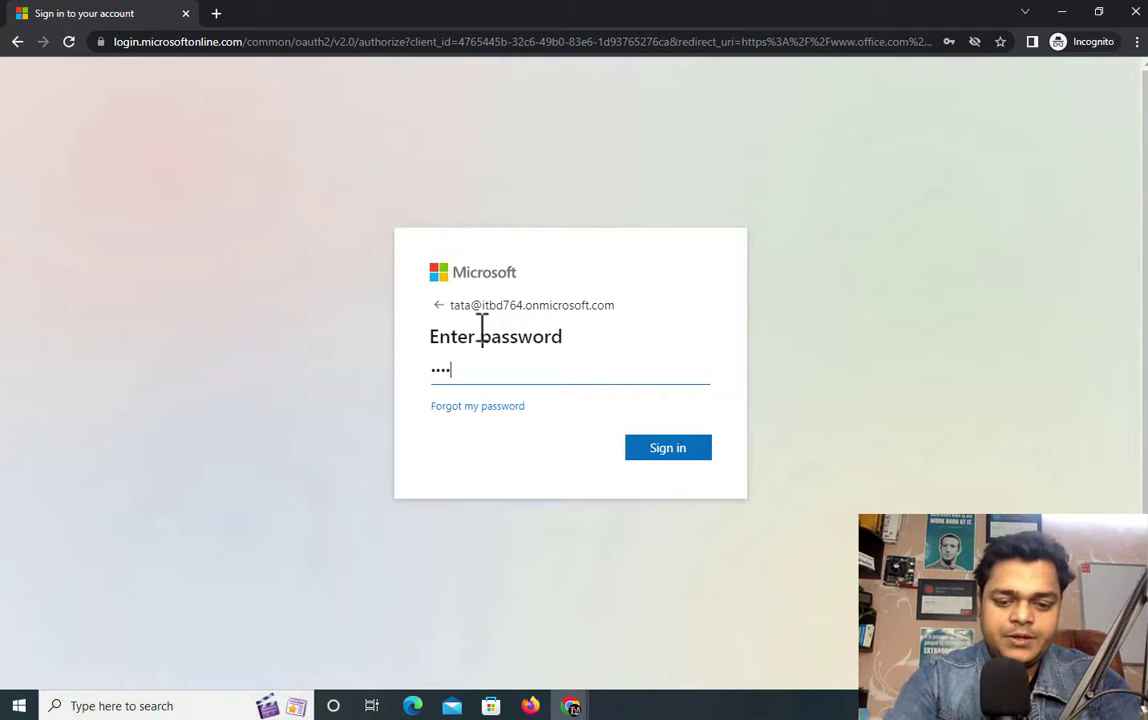
pyautogui.write('••••••••')
pyautogui.press('Return')
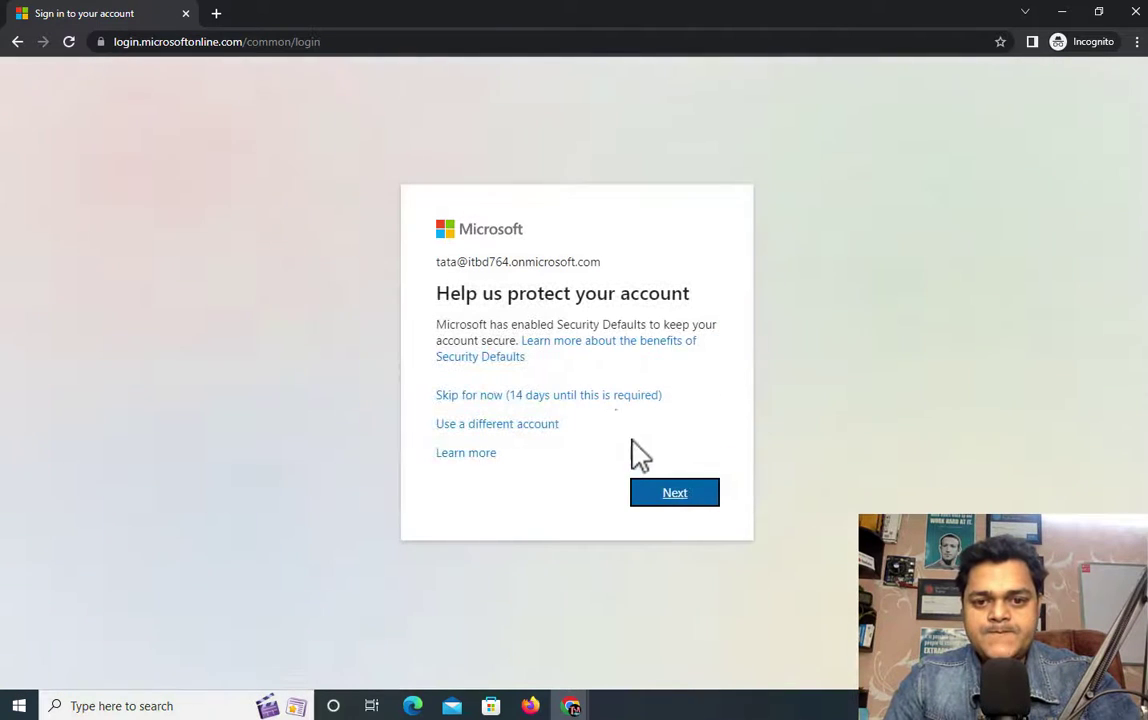
pyautogui.click(607, 398)
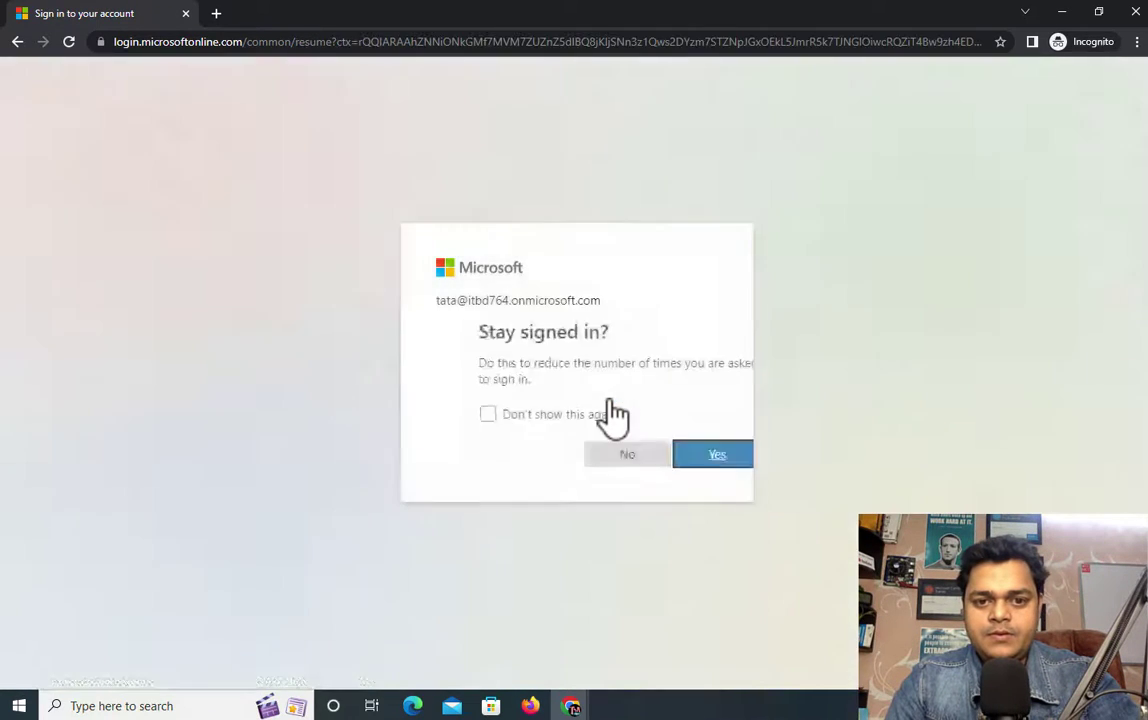
pyautogui.click(674, 462)
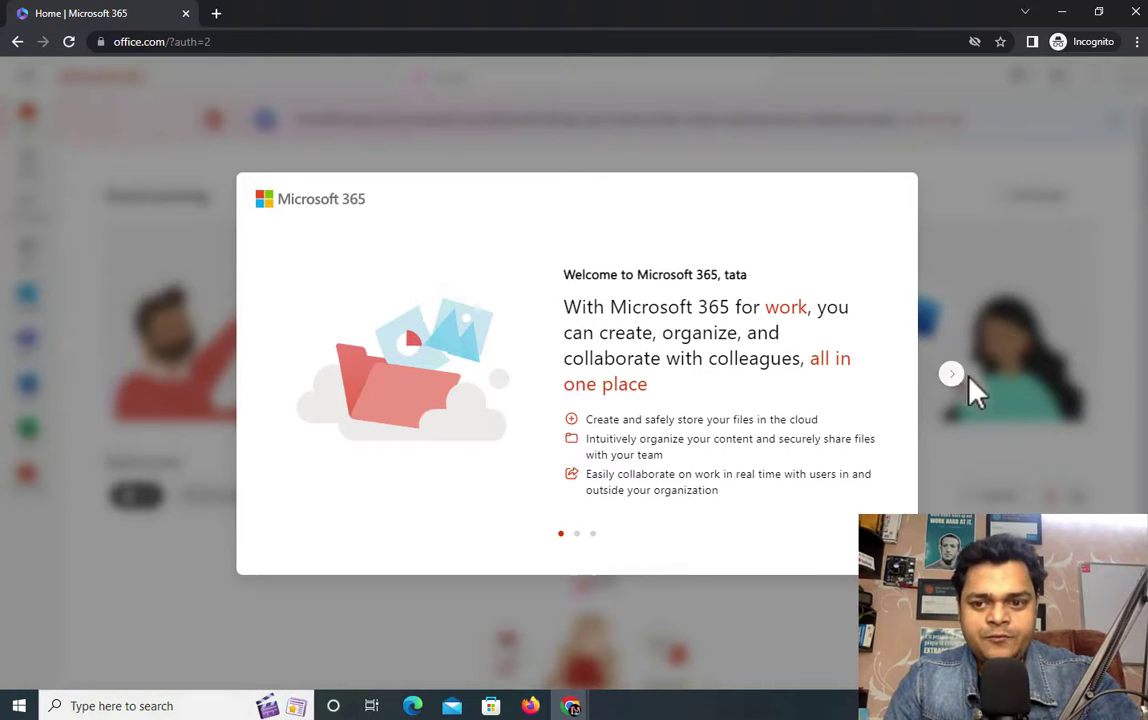
# Step: Close the Microsoft 365 welcome slides and the find-more-apps tip
pyautogui.doubleClick(953, 378)
pyautogui.click(955, 384)
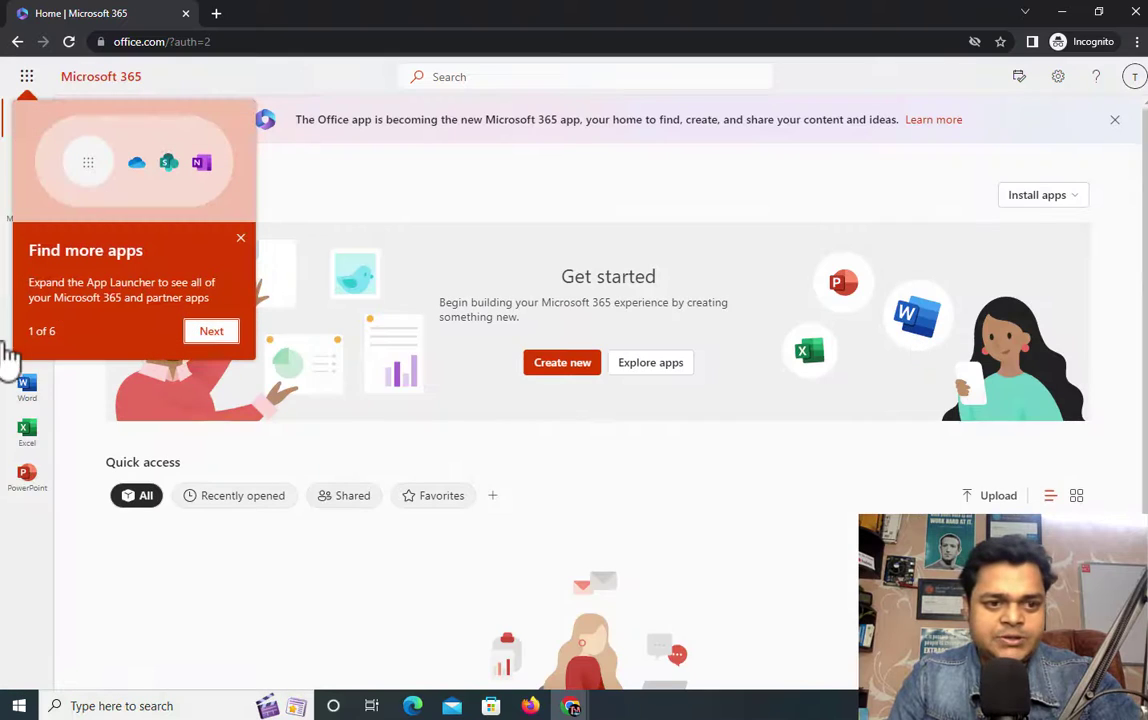
pyautogui.click(224, 232)
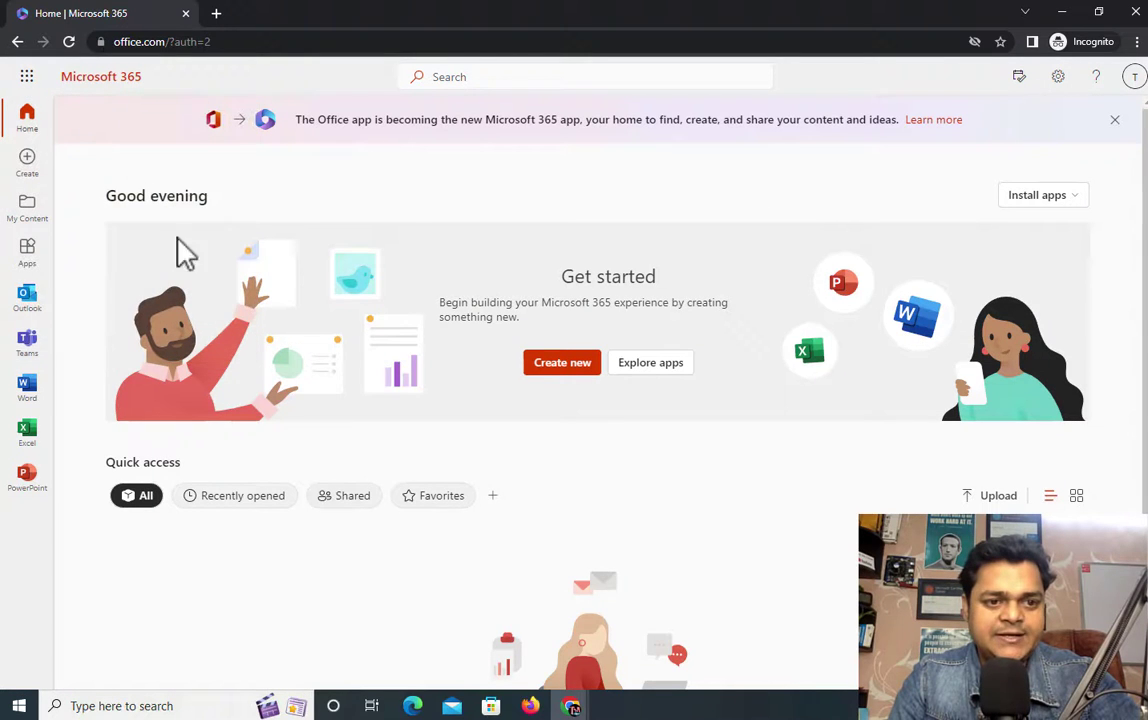
# Step: Open tata's empty Outlook inbox, skipping security setup, then switch to Firefox
pyautogui.click(29, 298)
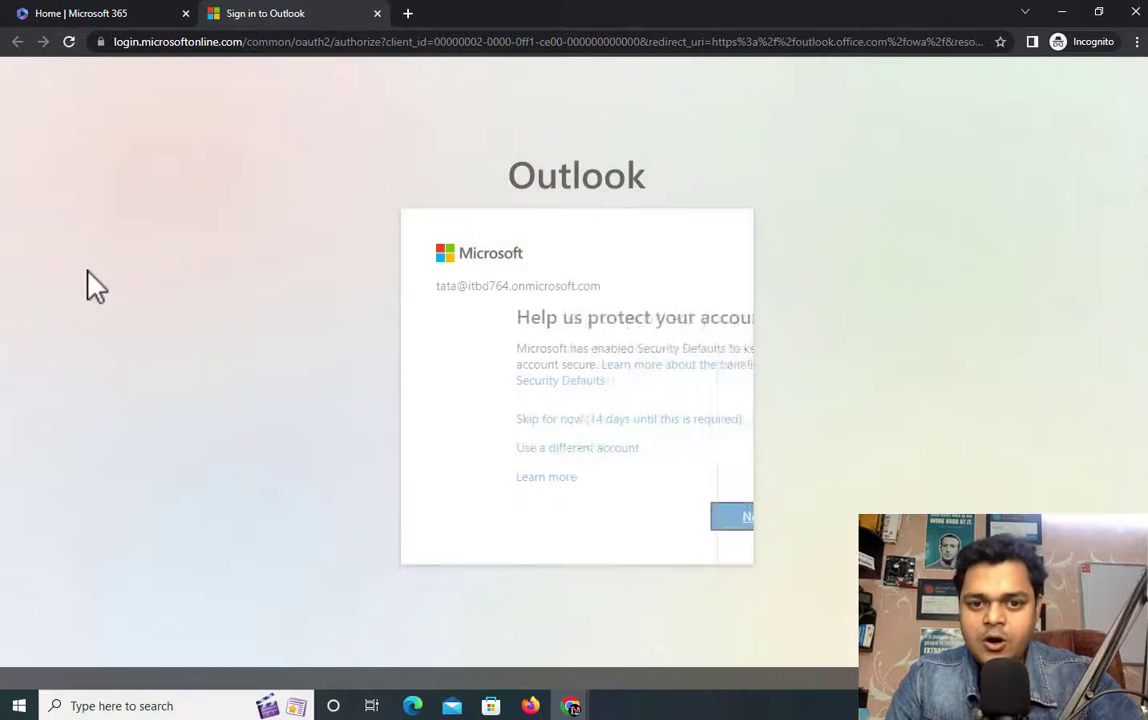
pyautogui.click(522, 421)
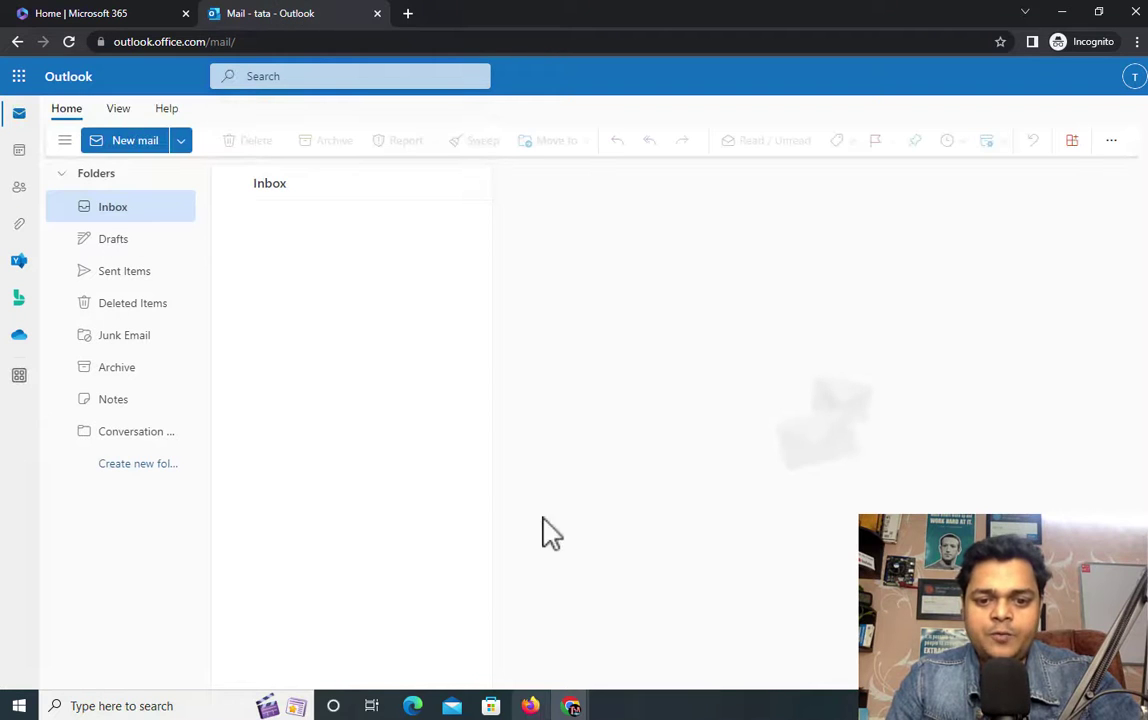
pyautogui.click(531, 706)
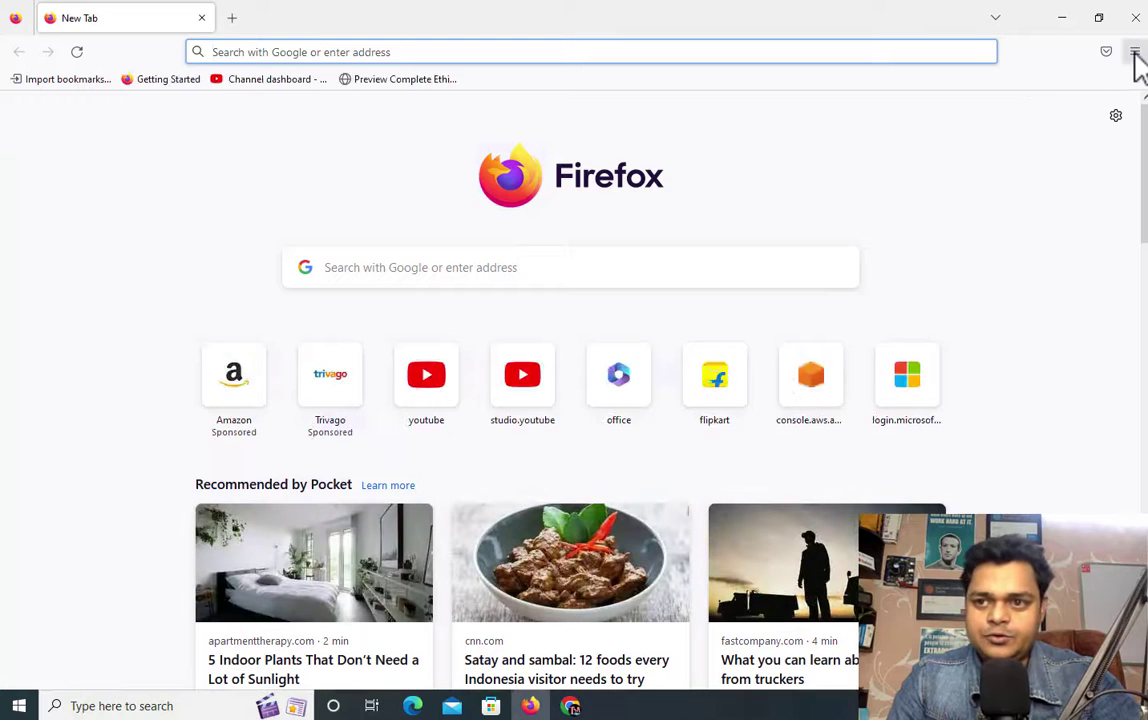
# Step: Open a Firefox private window and go to portal.office.com
pyautogui.click(1135, 51)
pyautogui.click(987, 167)
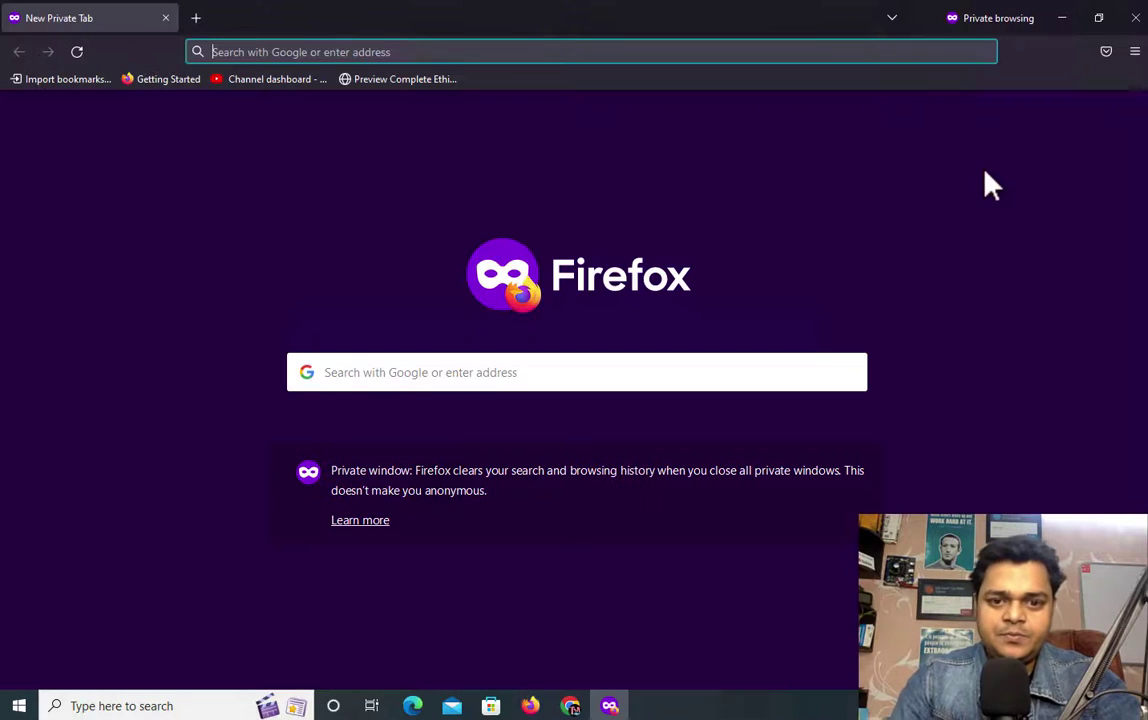
pyautogui.write('portal.o')
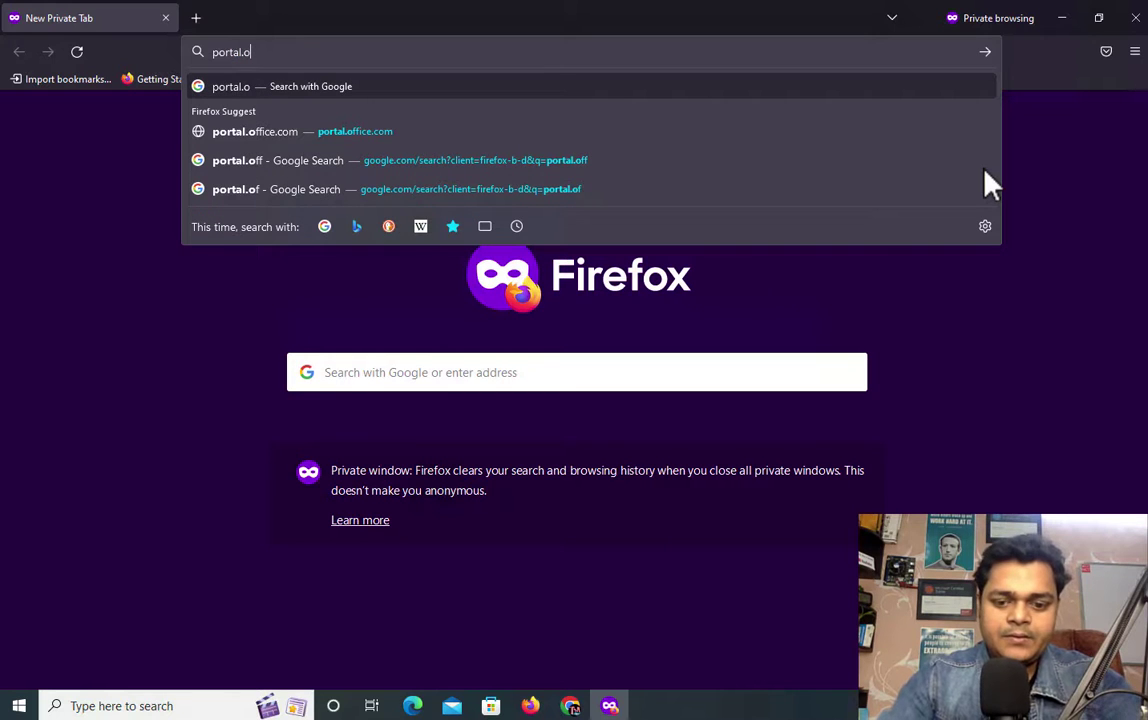
pyautogui.write('ffice.co')
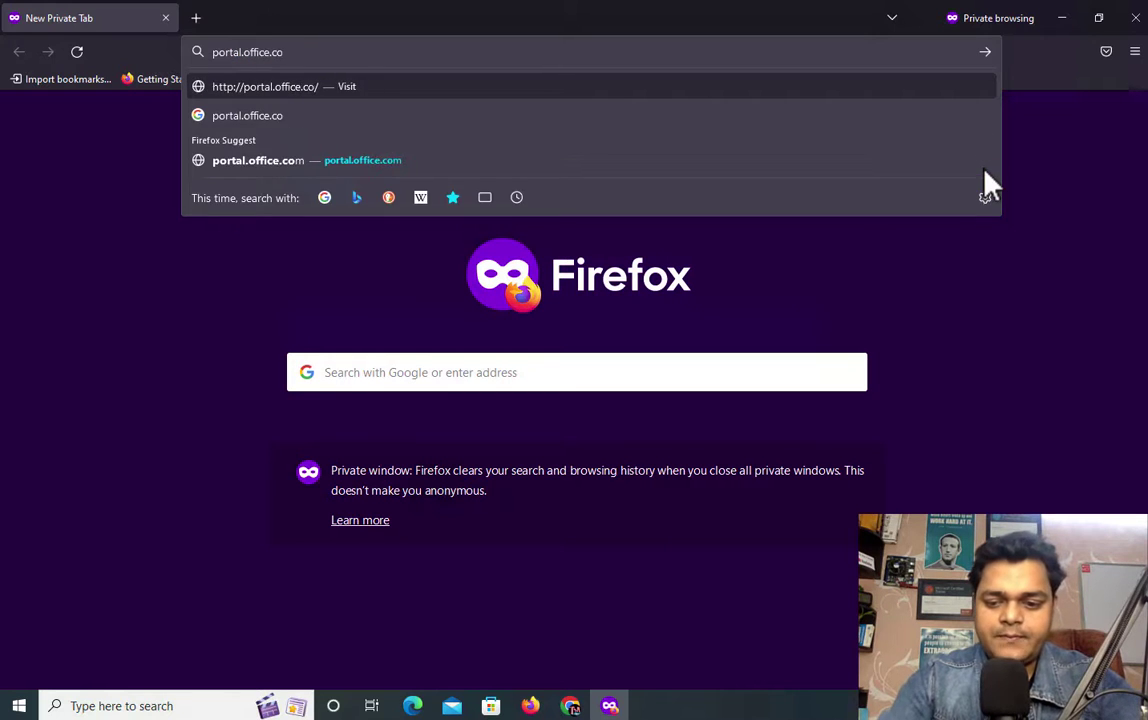
pyautogui.write('m')
pyautogui.press('Return')
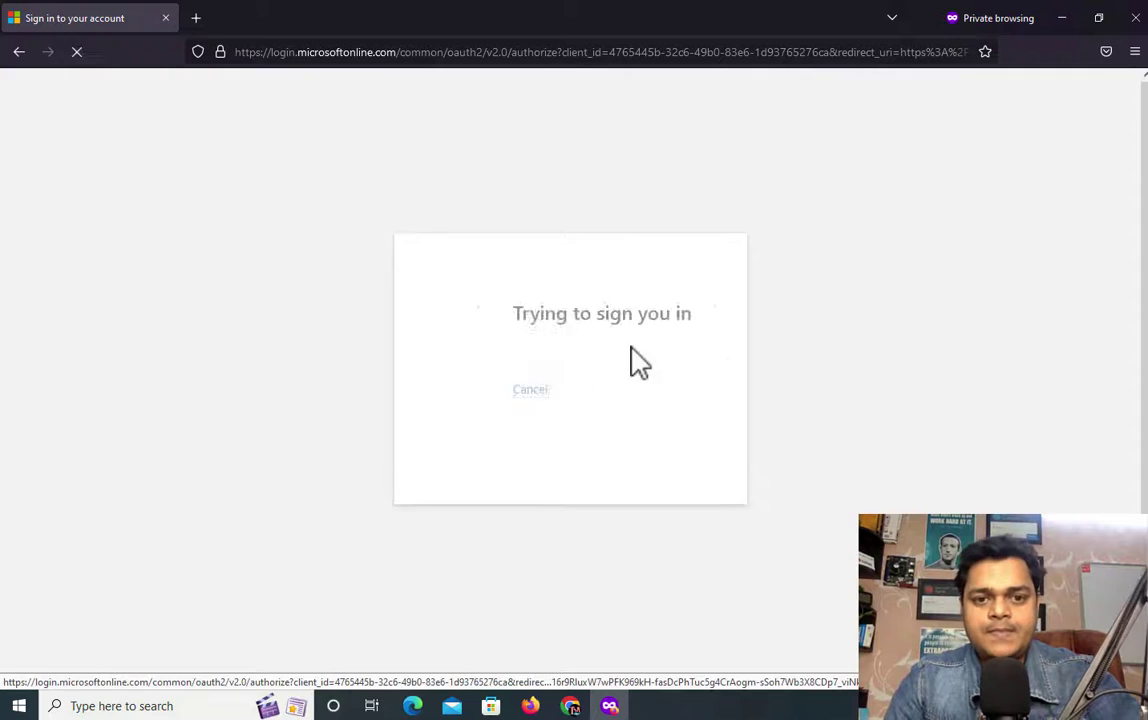
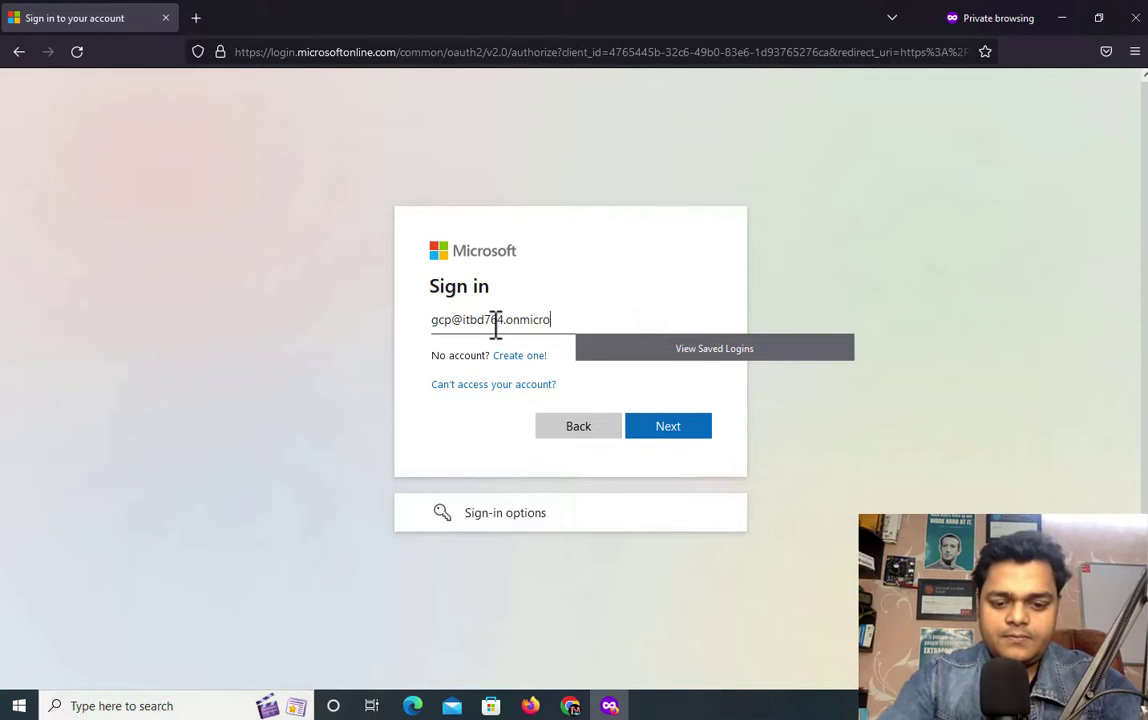
# Step: Sign in with gcp's e-mail and password, skip security setup, and stay signed in
pyautogui.press('Return')
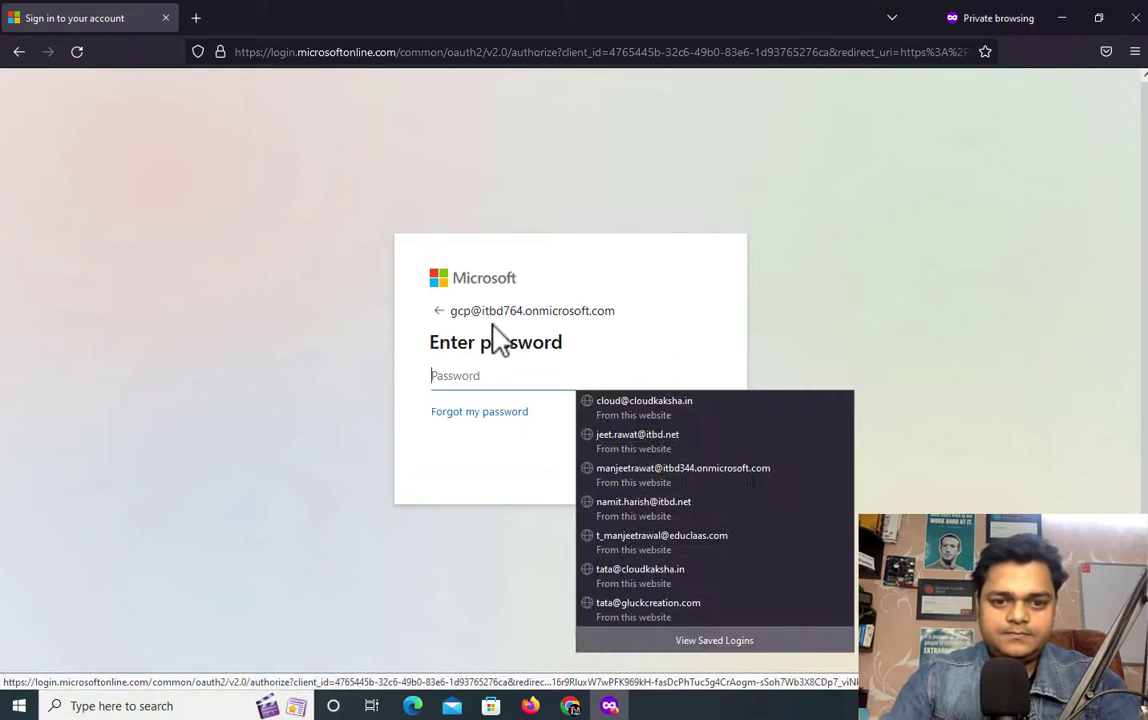
pyautogui.write('•')
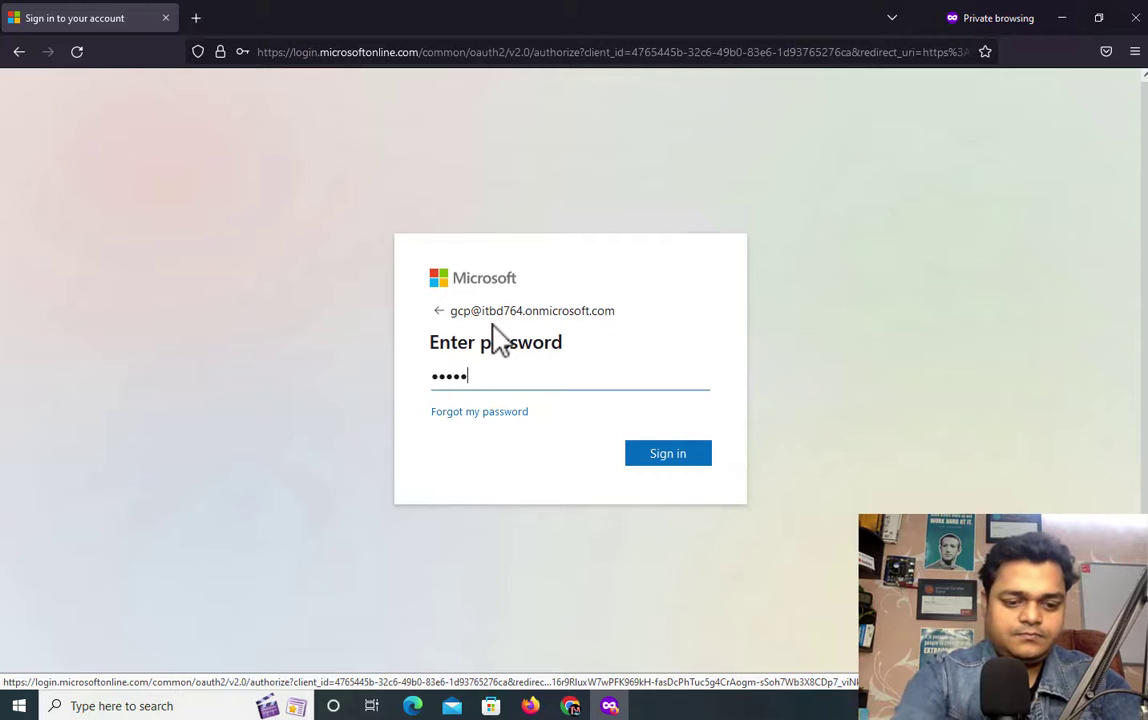
pyautogui.press('Return')
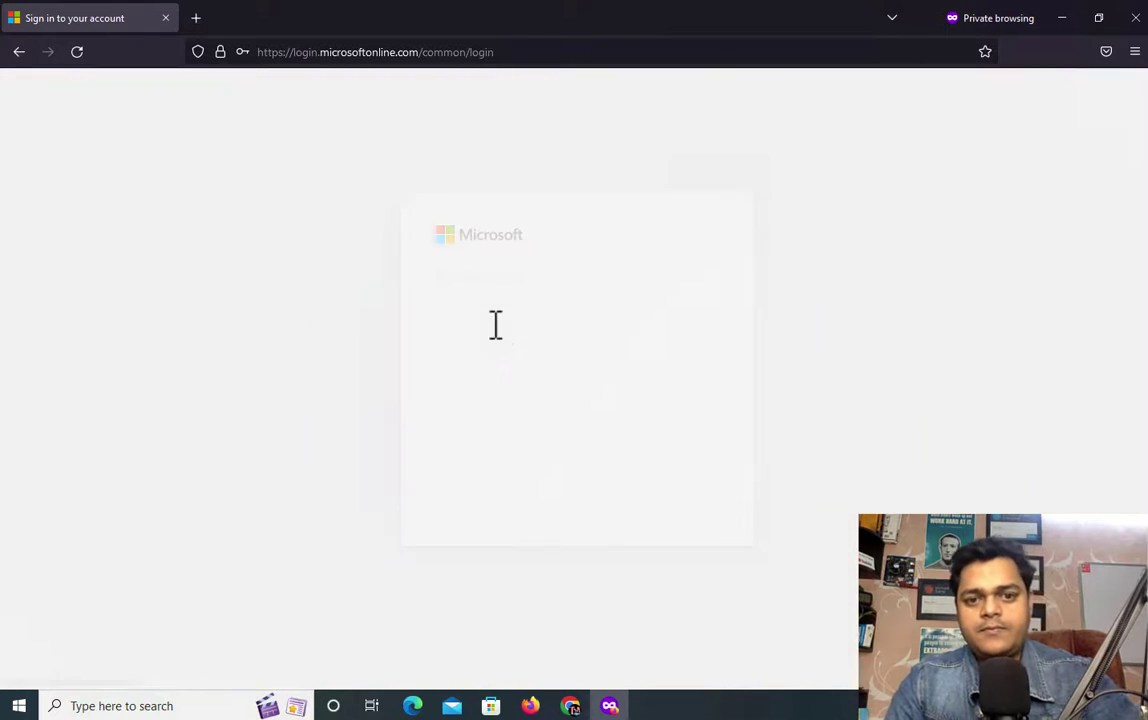
pyautogui.click(579, 402)
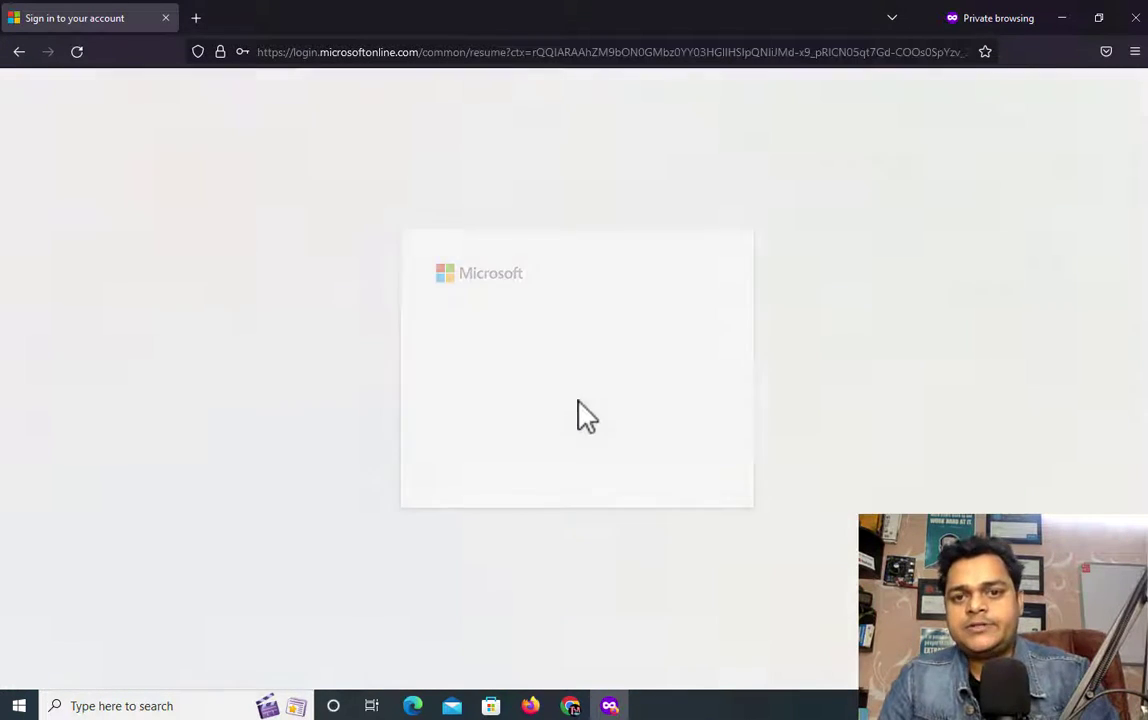
pyautogui.click(664, 464)
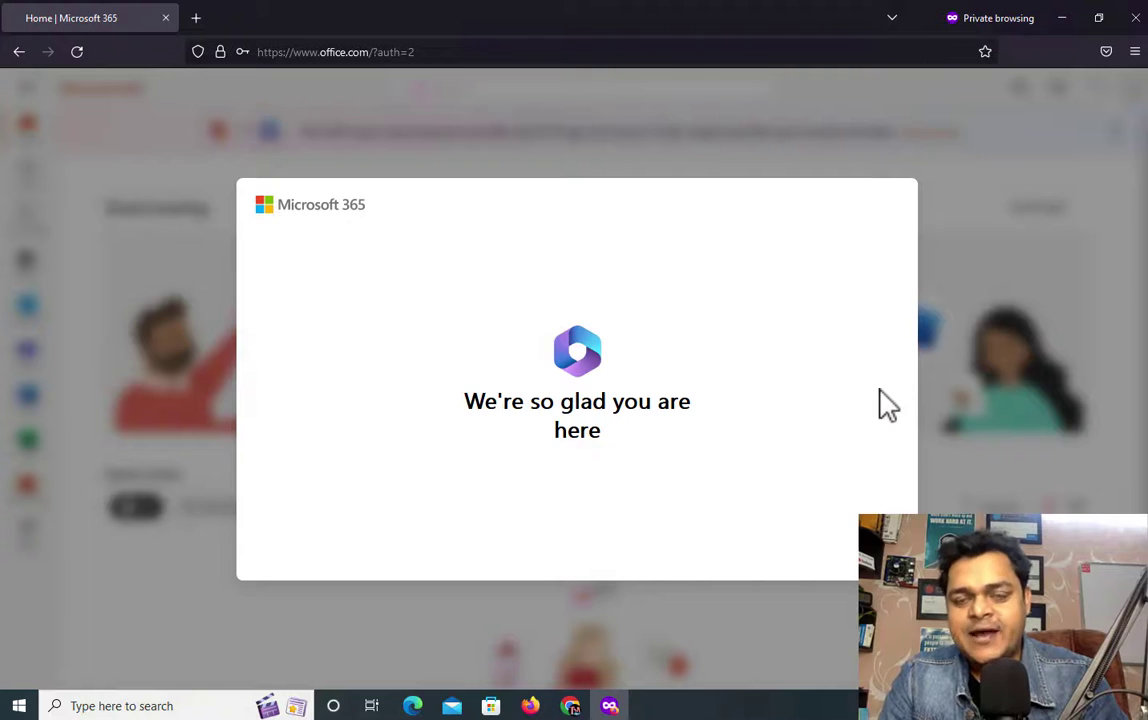
# Step: Step through and close the welcome slides, the Office app banner and the find-more-apps tip
pyautogui.click(951, 382)
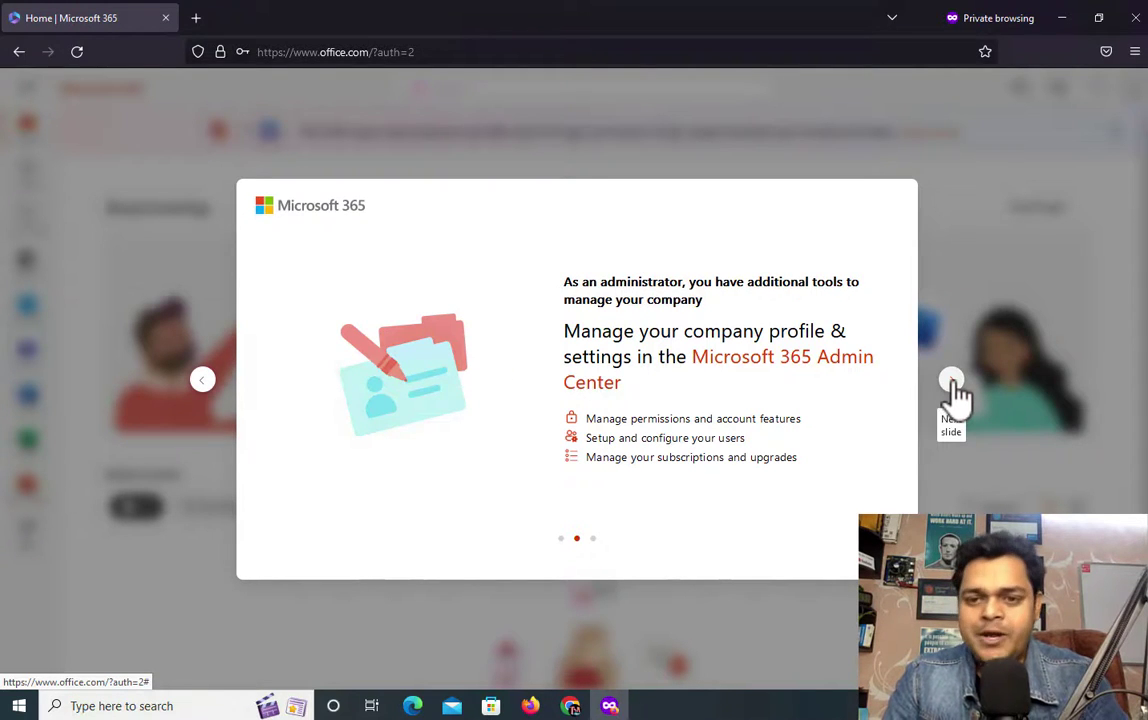
pyautogui.click(951, 382)
pyautogui.click(951, 382)
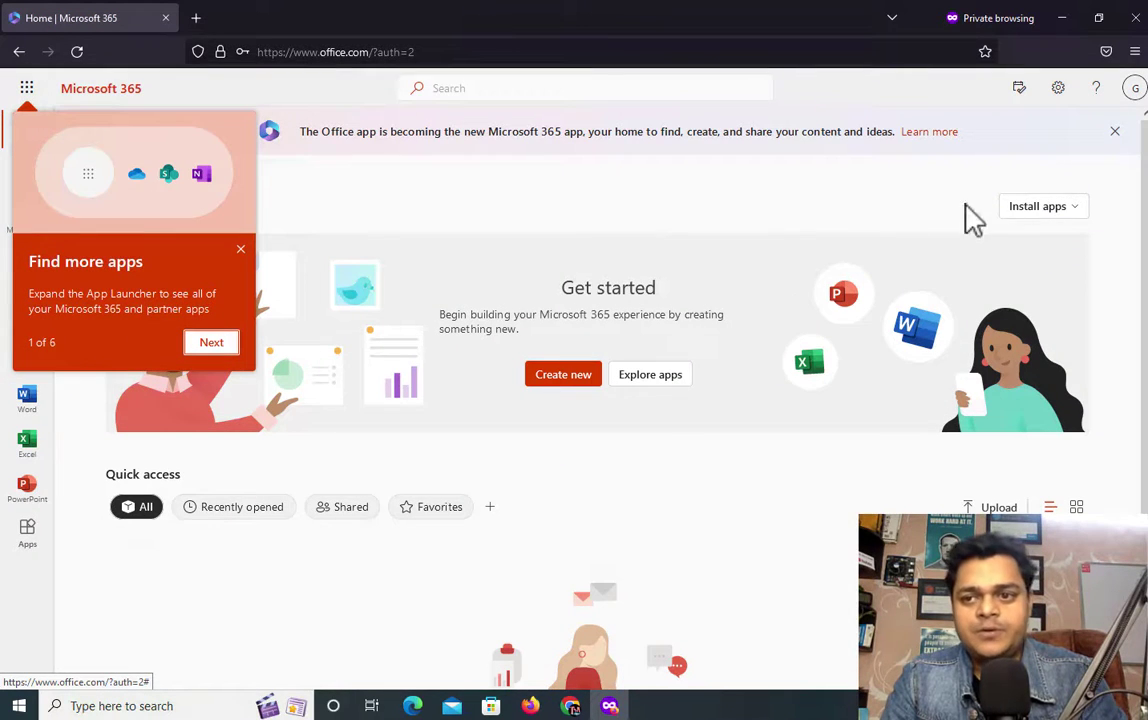
pyautogui.click(1116, 132)
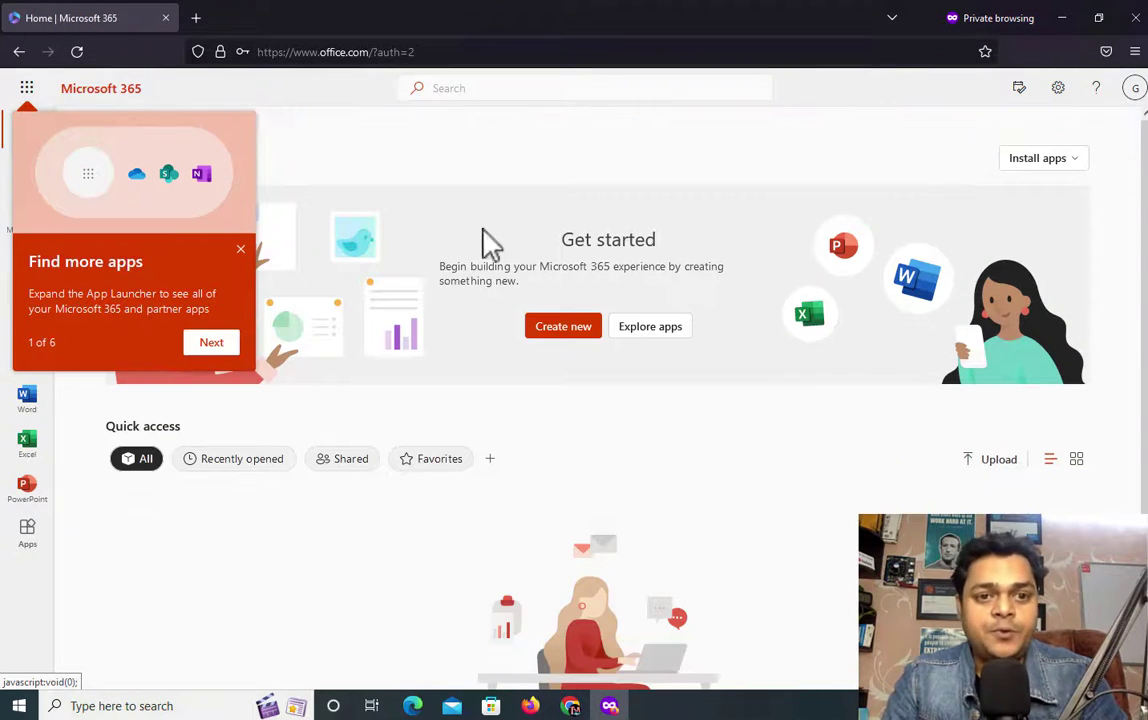
pyautogui.click(241, 249)
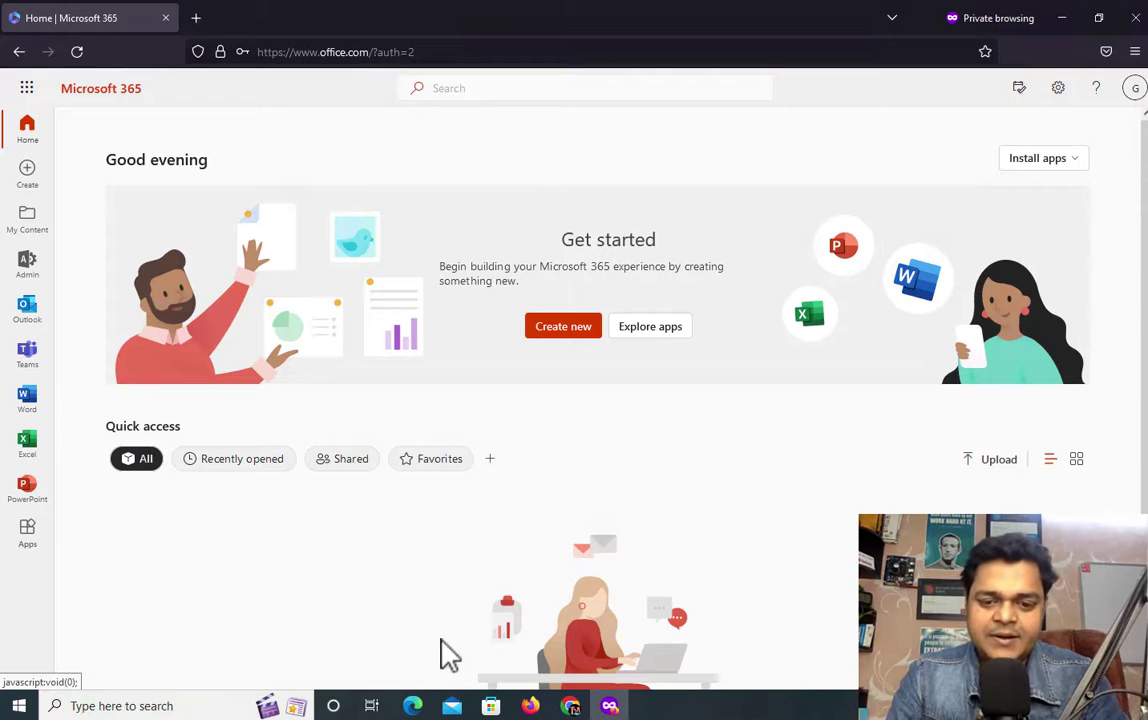
pyautogui.moveTo(574, 710)
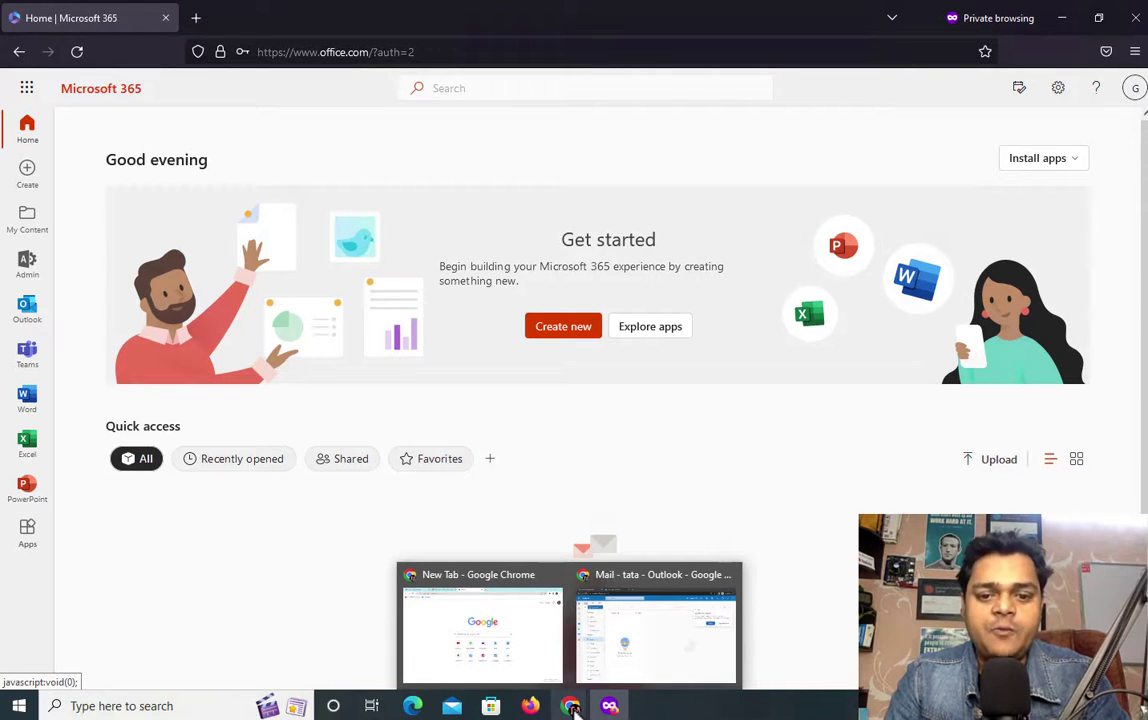
# Step: Address a new message to the test alias with subject 'Test'
pyautogui.click(659, 651)
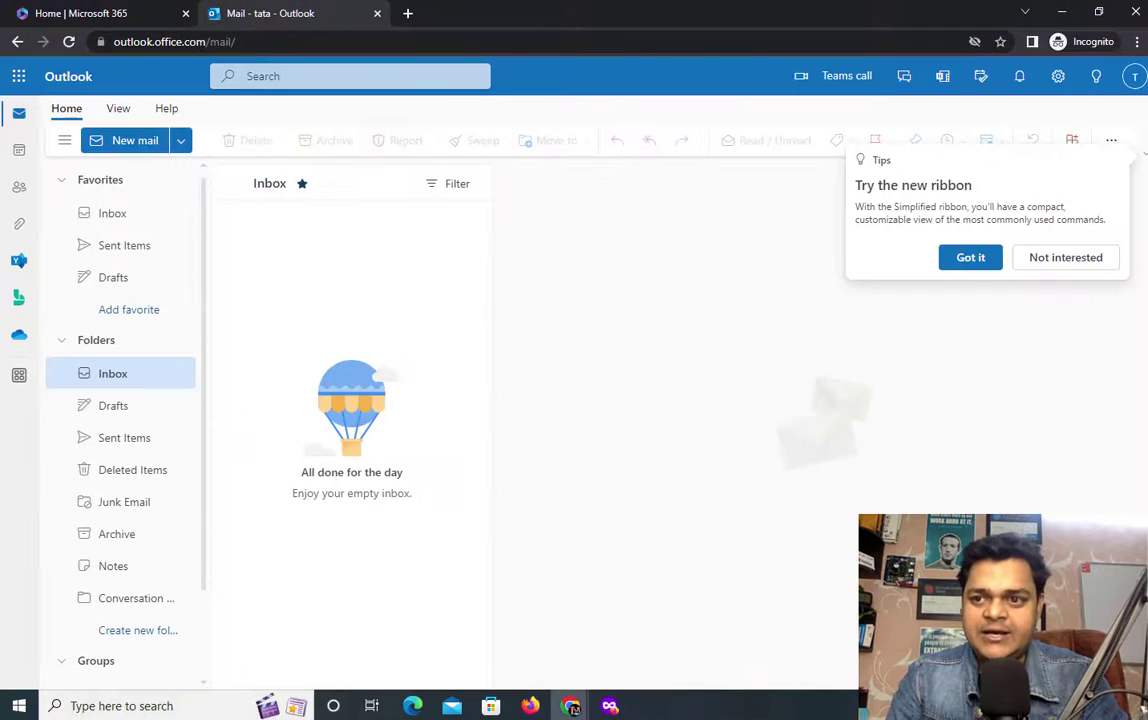
pyautogui.click(1066, 260)
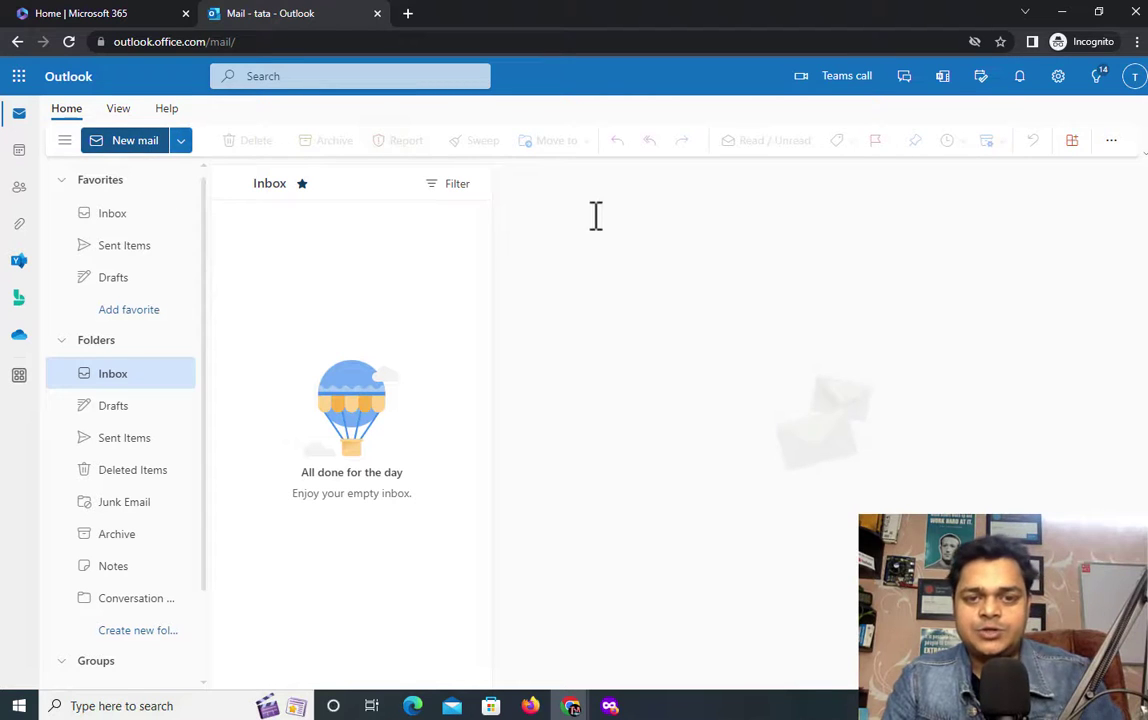
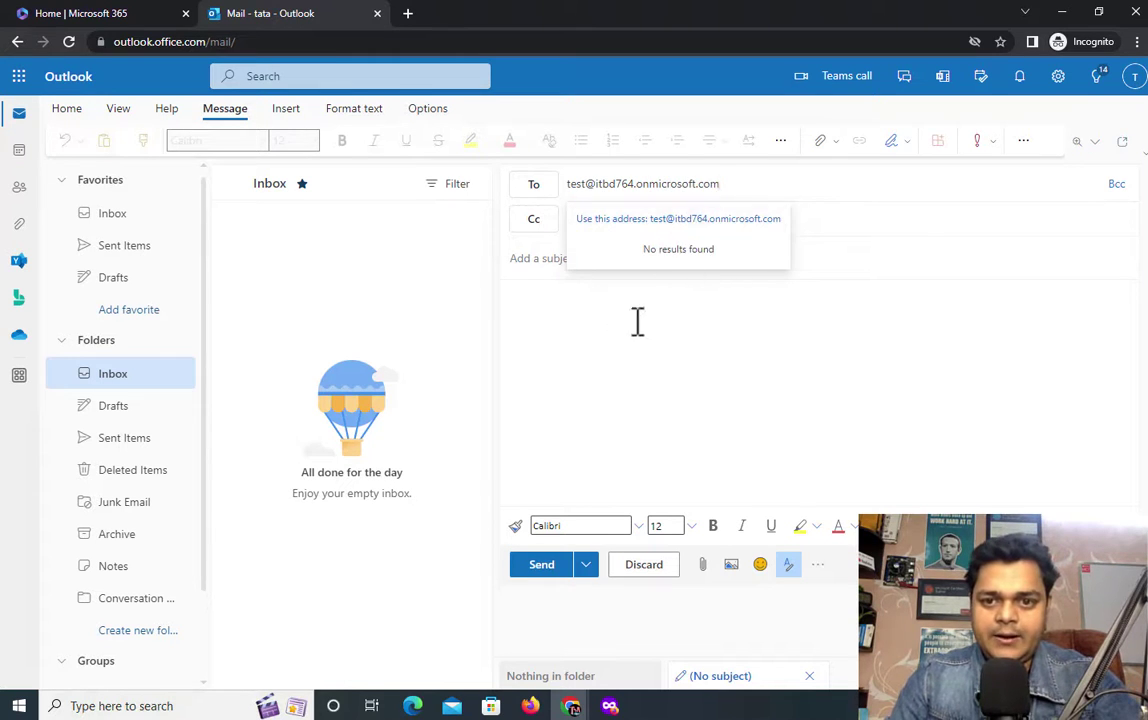
pyautogui.click(635, 323)
pyautogui.click(585, 258)
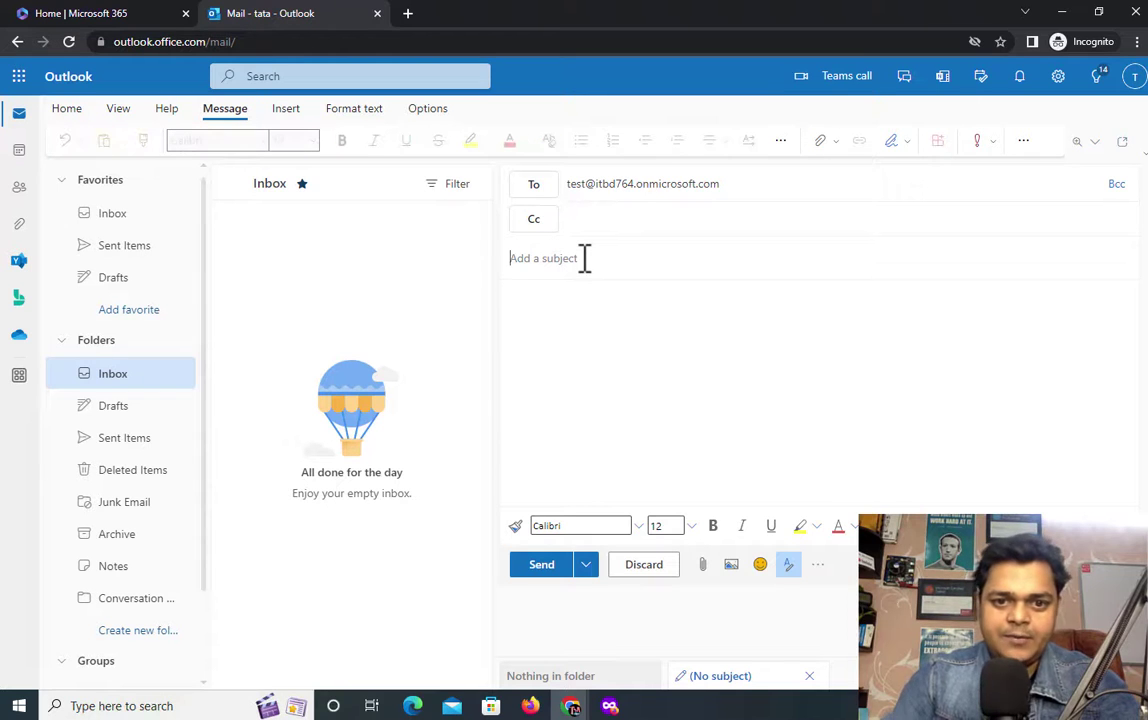
pyautogui.write('Test')
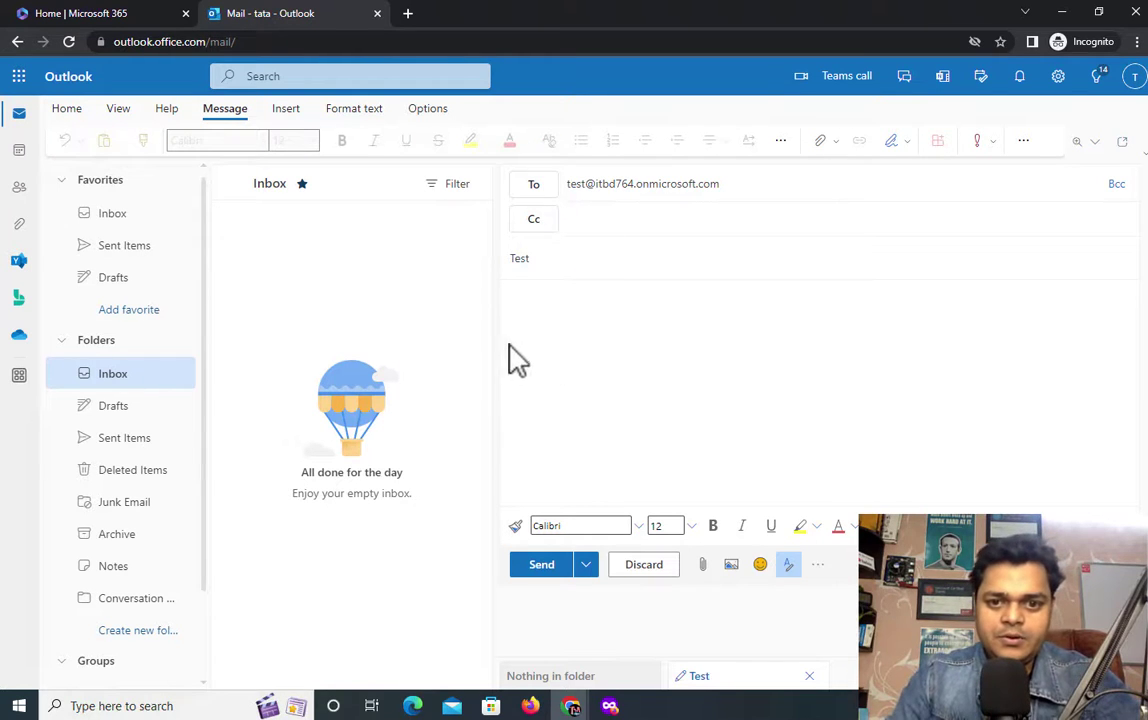
# Step: Write the body 'This is test mail for Aliase.' and send it
pyautogui.click(523, 320)
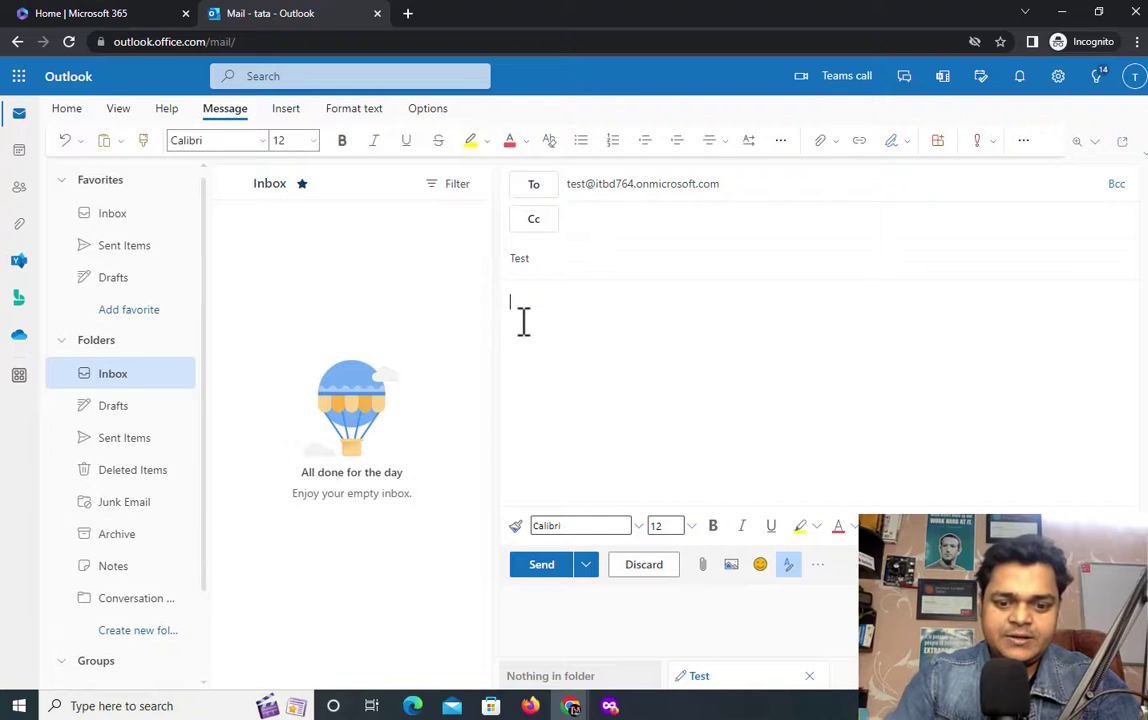
pyautogui.write('Thsi')
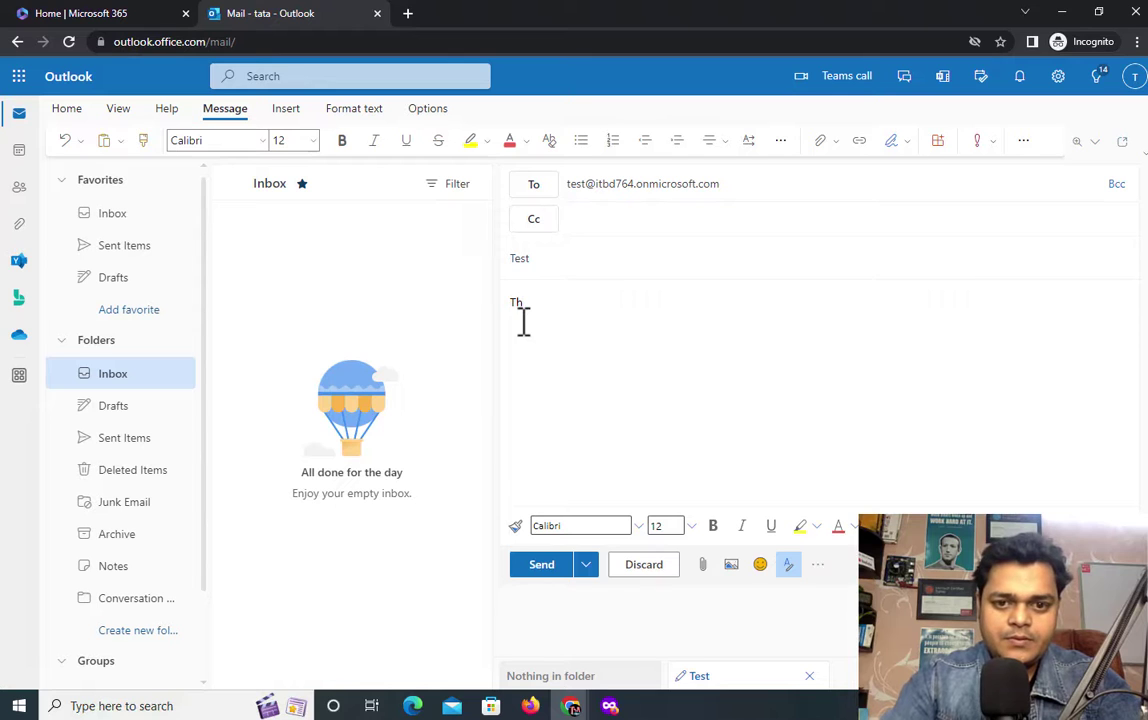
pyautogui.write('is is tes')
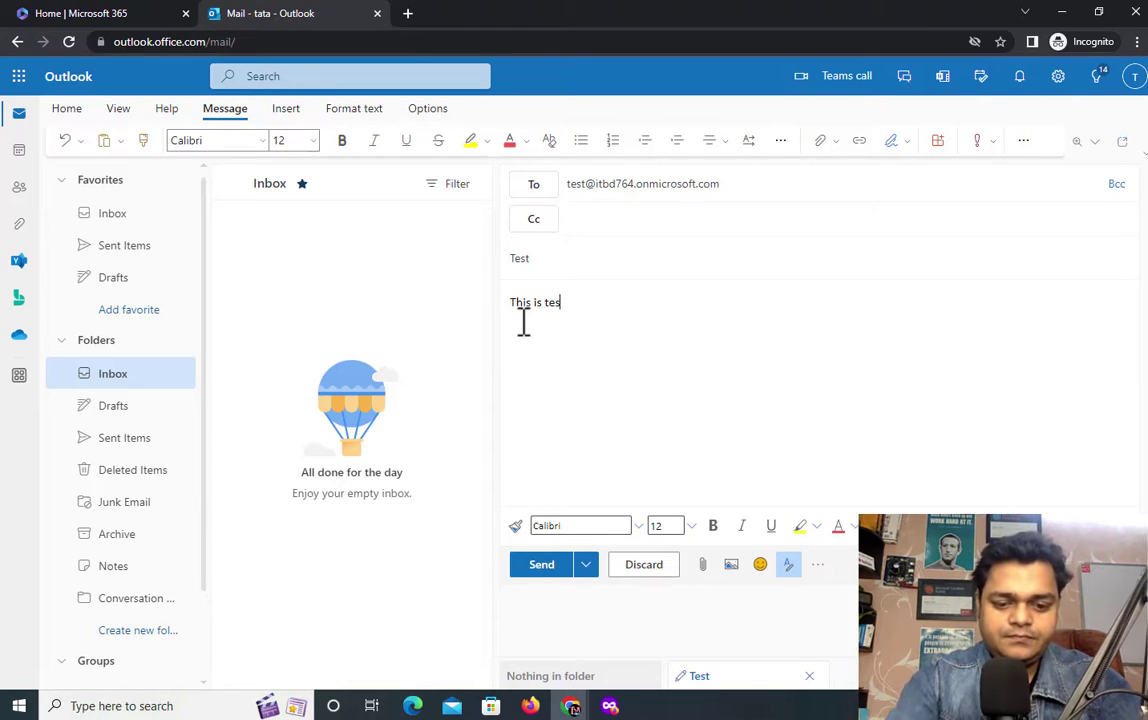
pyautogui.write('t mai')
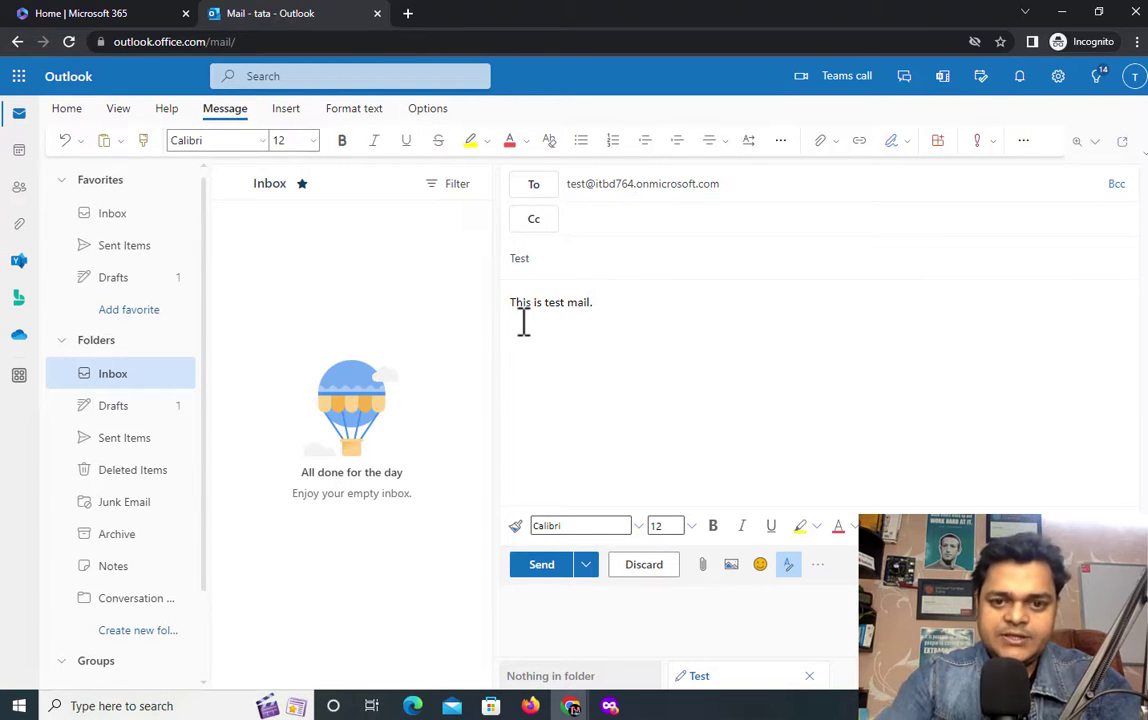
pyautogui.write('l for ')
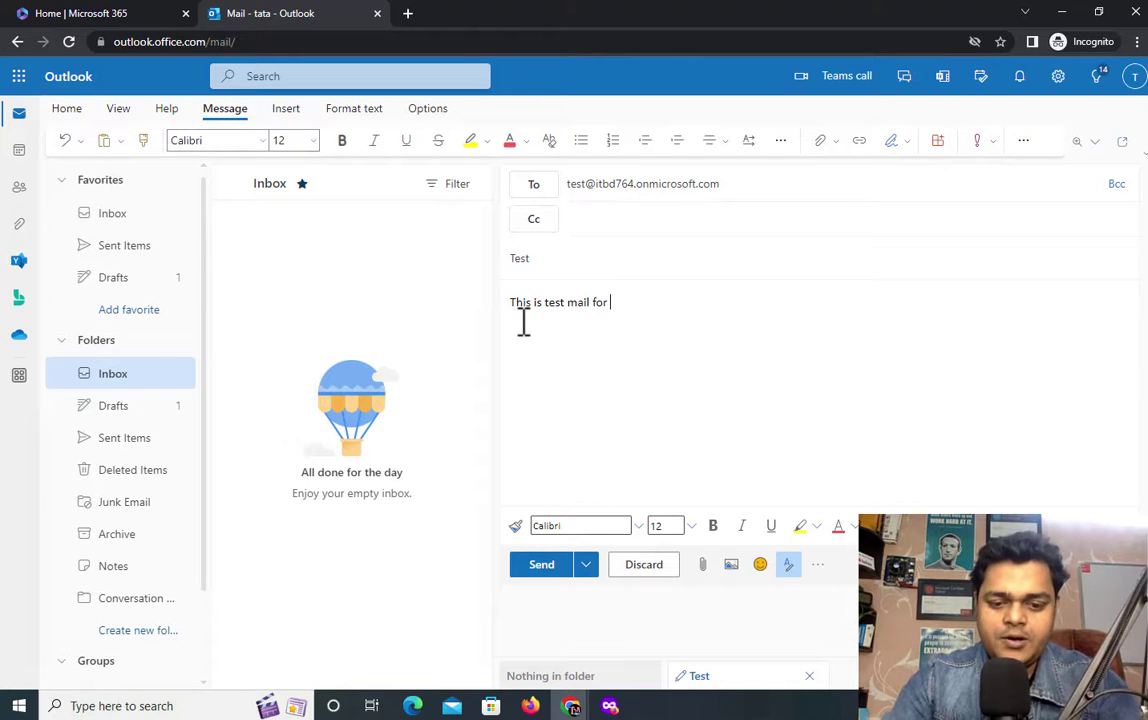
pyautogui.write('Allase.')
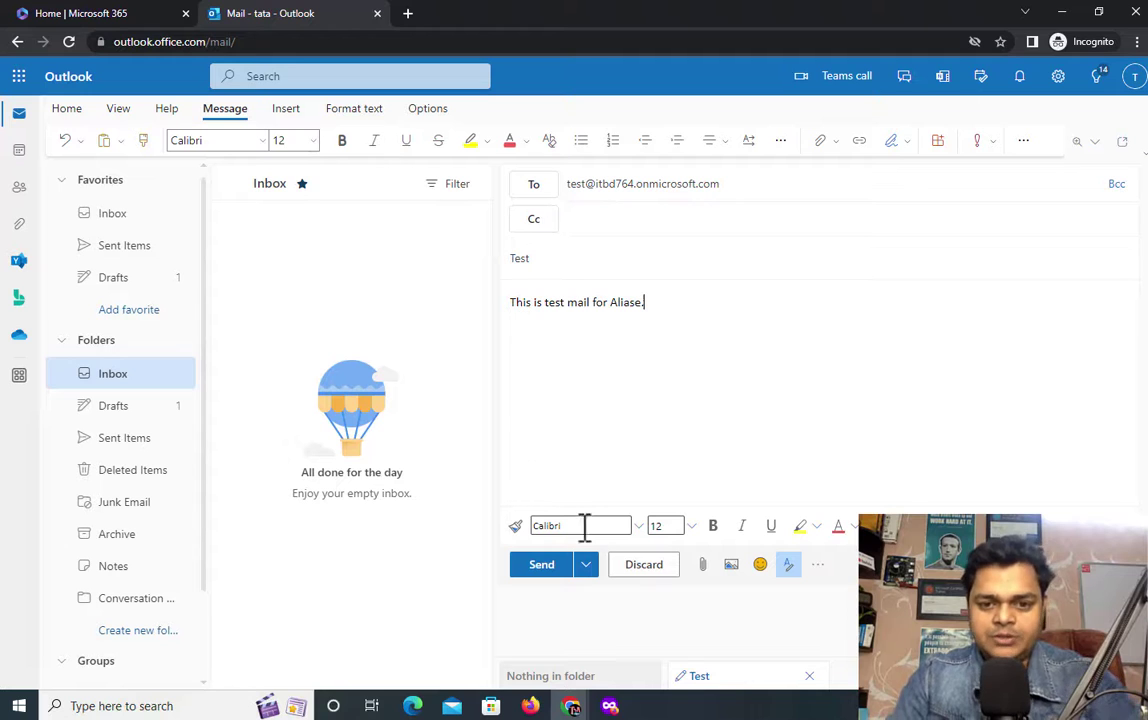
pyautogui.click(540, 578)
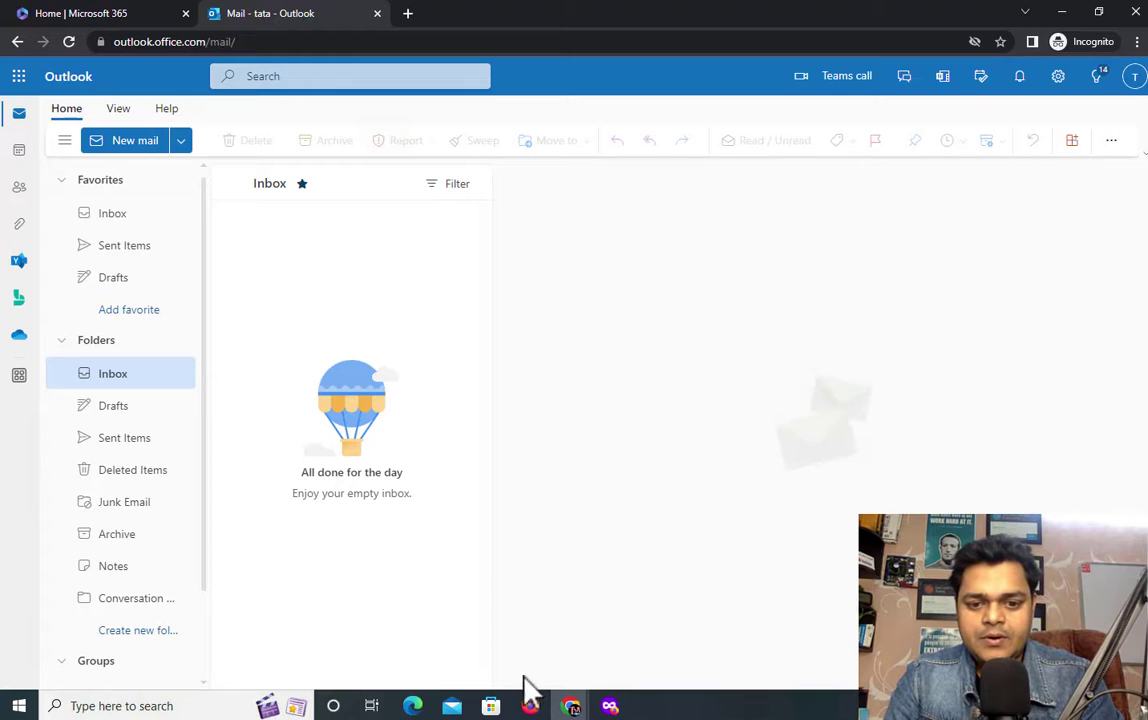
# Step: Open gcp's Outlook mail in the Firefox private window, skipping security setup
pyautogui.click(531, 706)
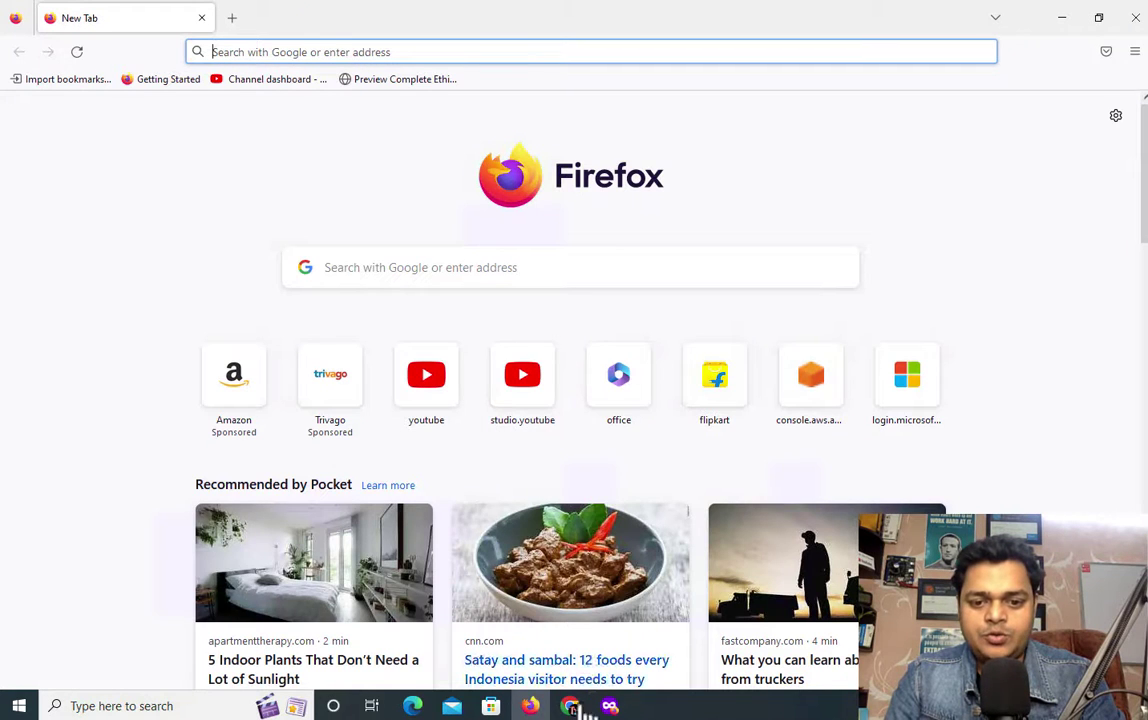
pyautogui.click(610, 706)
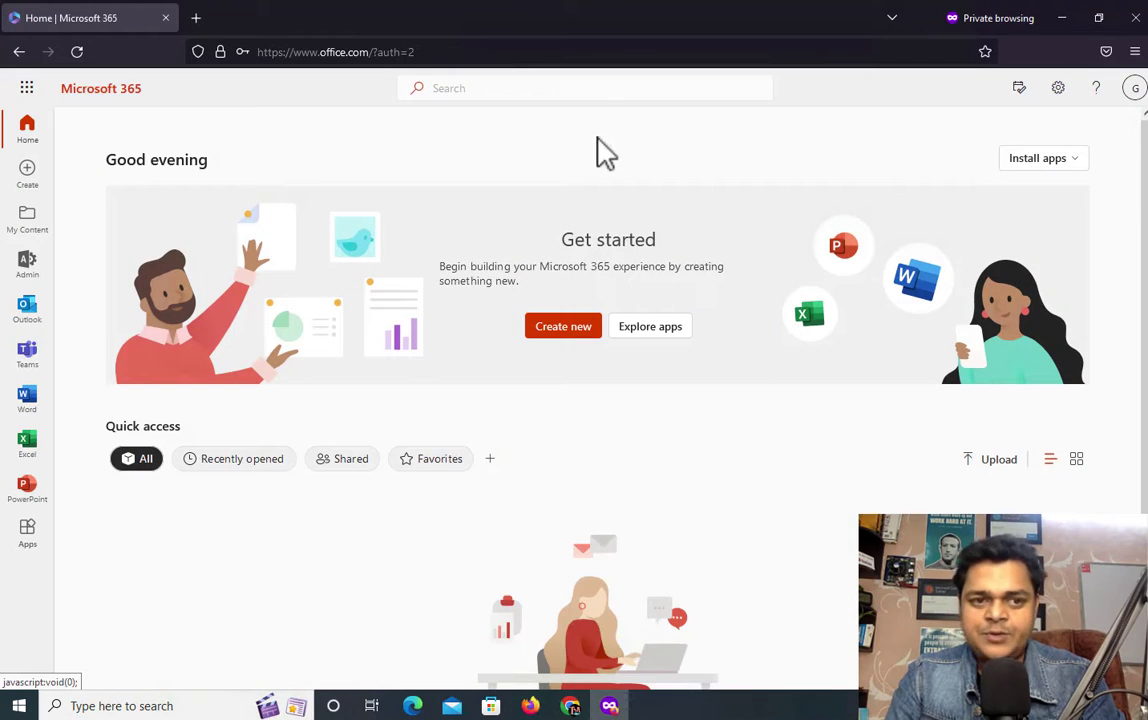
pyautogui.click(30, 310)
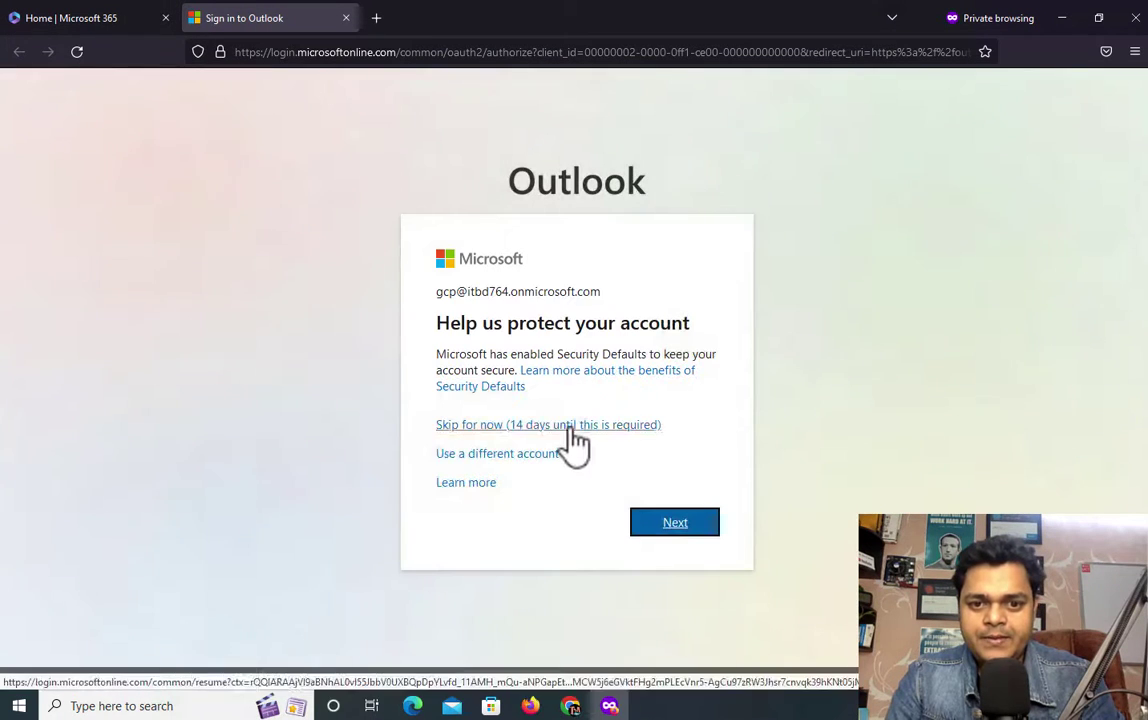
pyautogui.click(568, 430)
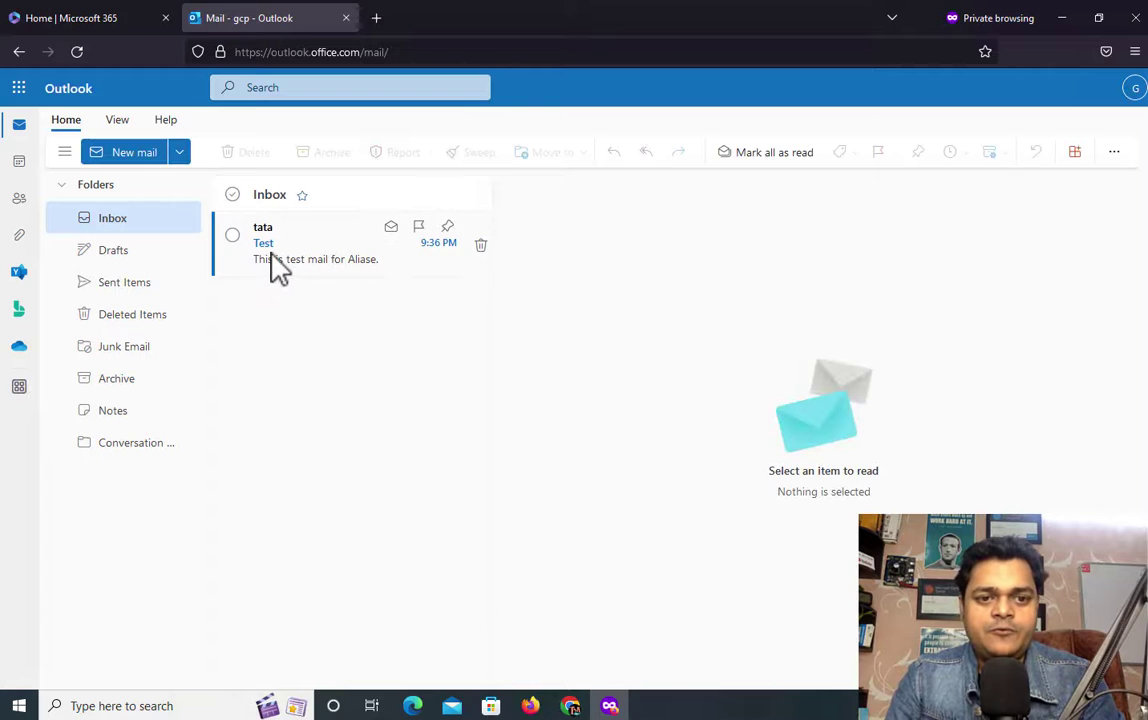
# Step: Open the arrived Test message, return to the inbox and dismiss the ribbon tip
pyautogui.click(276, 265)
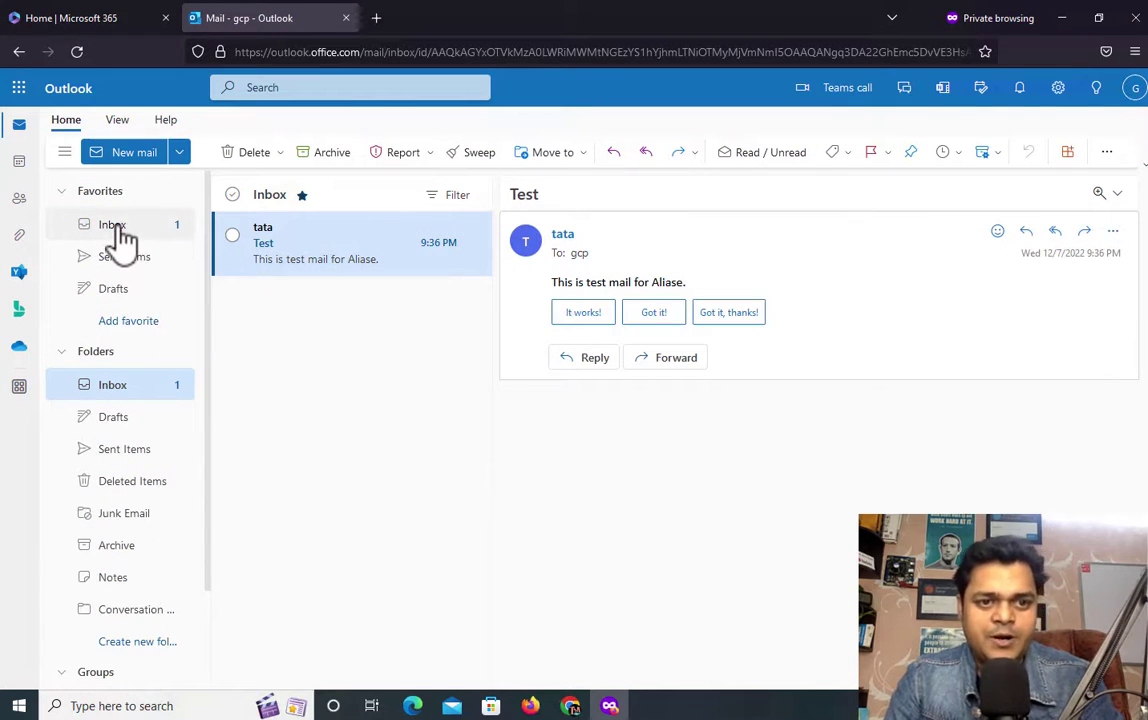
pyautogui.click(119, 232)
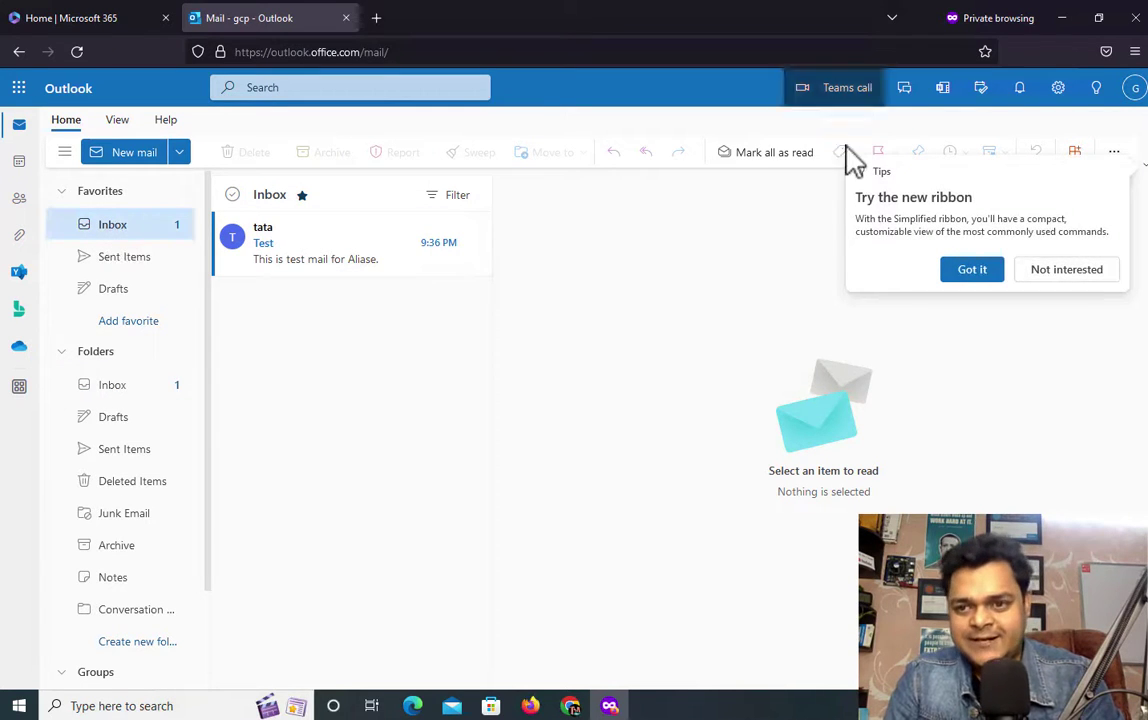
pyautogui.click(1088, 272)
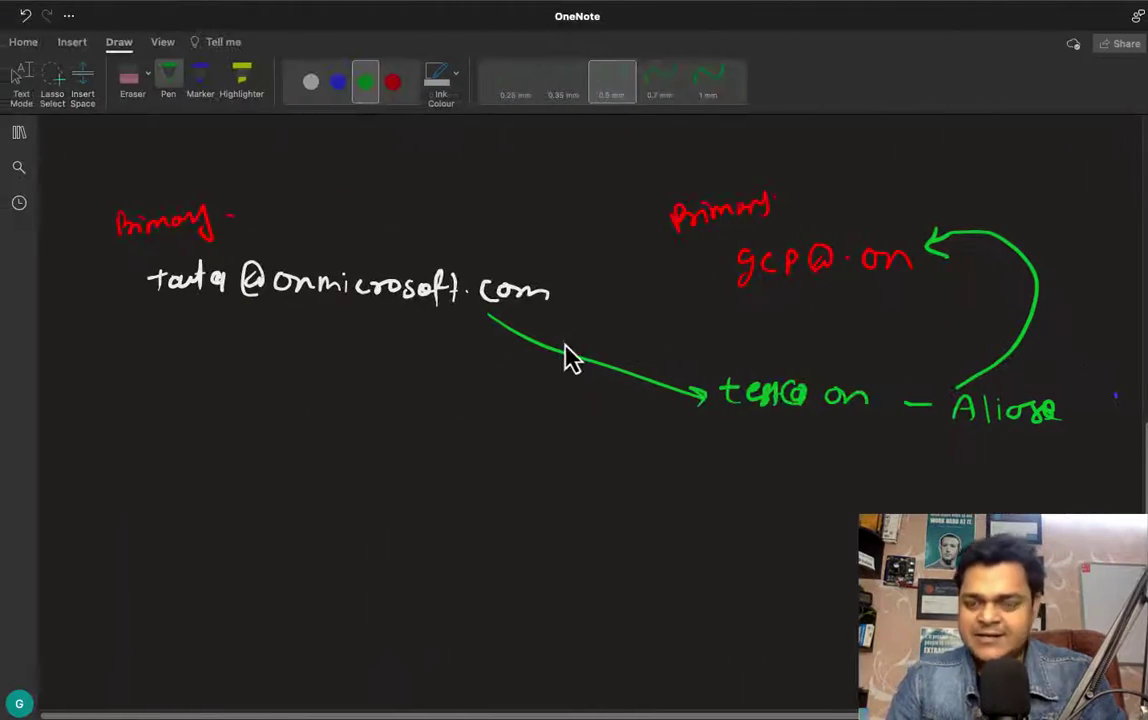
# Step: Underline Mail forwarding in green, then start writing 'tat' below the diagram
pyautogui.scroll(10, 564, 343)
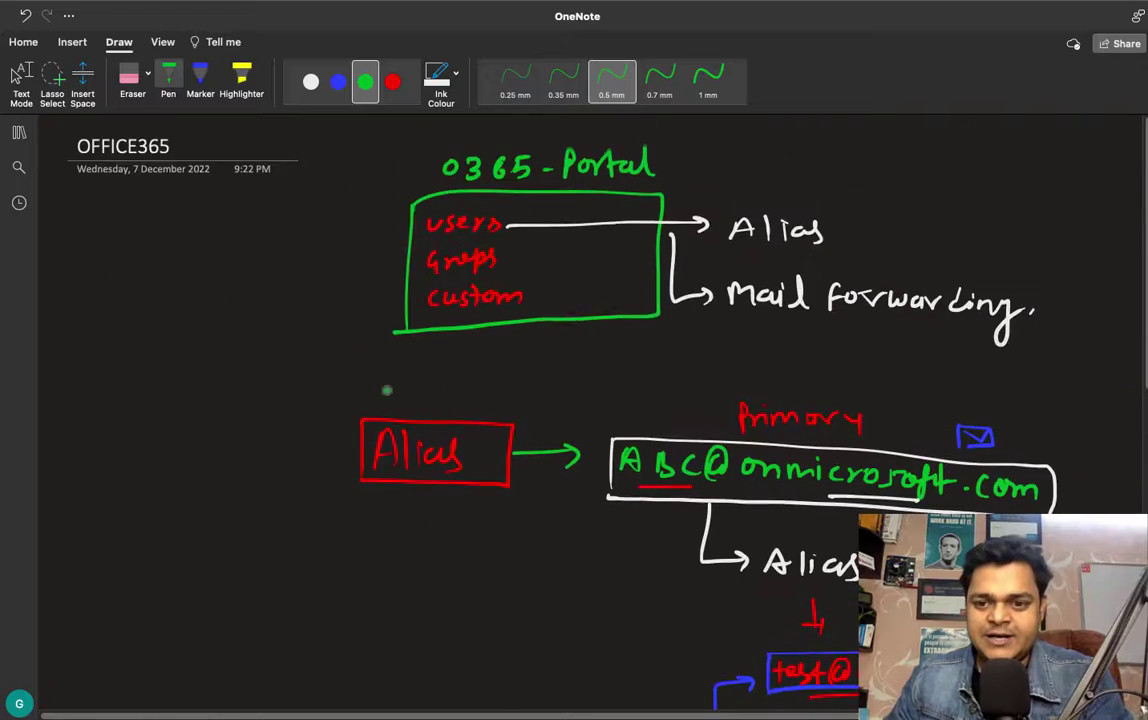
pyautogui.scroll(-3, 387, 392)
pyautogui.scroll(4, 574, 400)
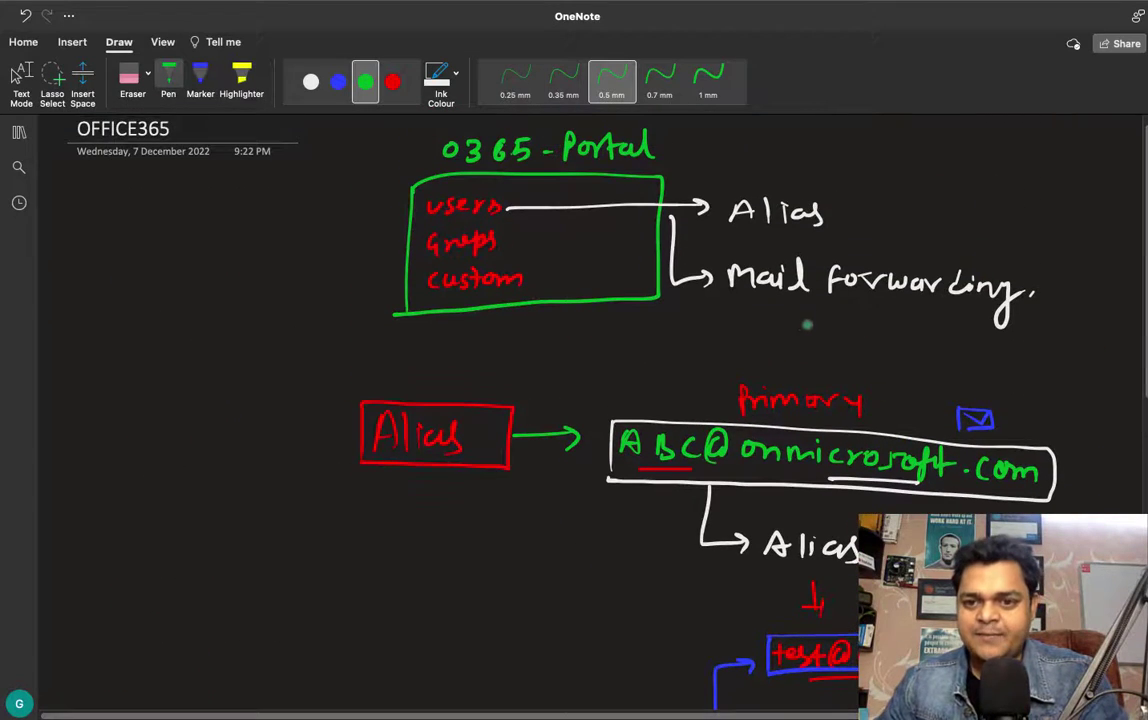
pyautogui.moveTo(792, 323); pyautogui.dragTo(907, 323)
pyautogui.scroll(-1, 895, 330)
pyautogui.scroll(-10, 895, 333)
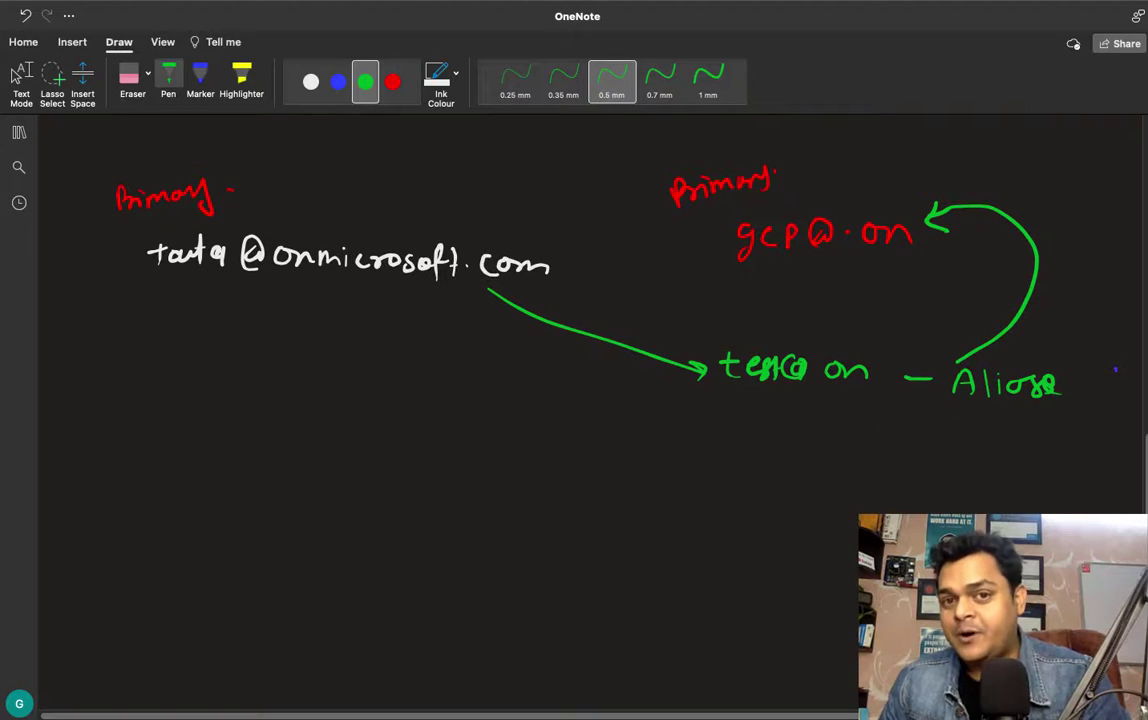
pyautogui.moveTo(112, 538)
pyautogui.mouseDown()
pyautogui.moveTo(108, 562)
pyautogui.moveTo(120, 544)
pyautogui.moveTo(127, 563)
pyautogui.moveTo(162, 562)
pyautogui.mouseUp()
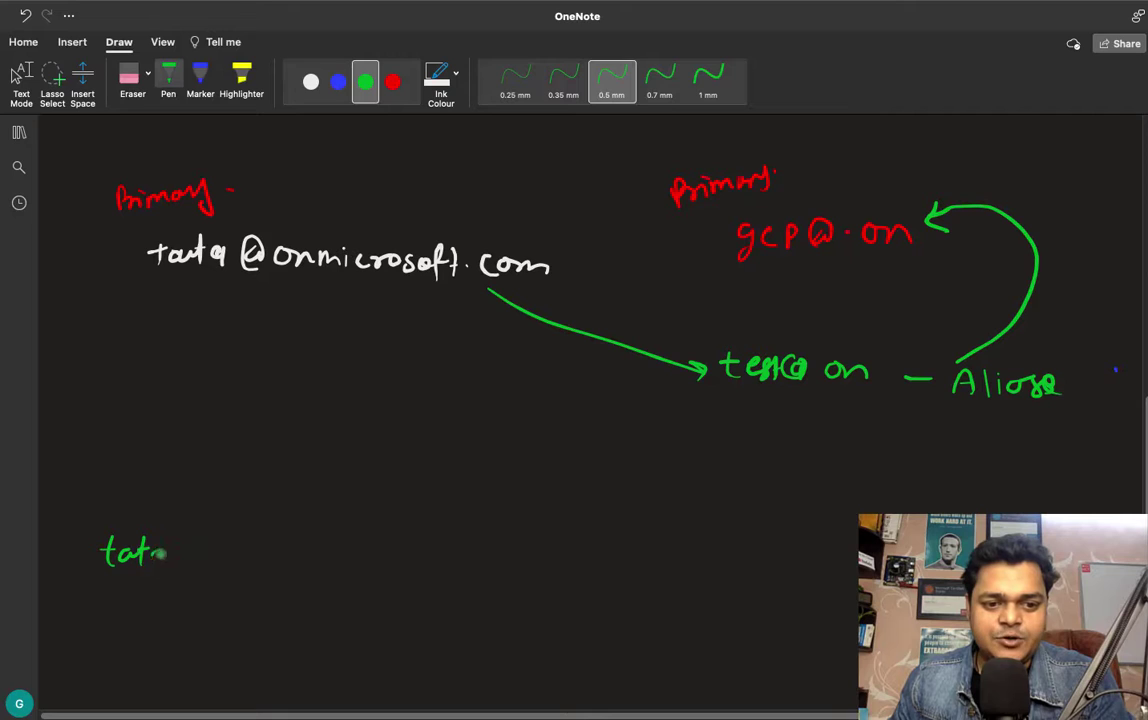
# Step: Circle tata in green, then write and circle gcp and the third address in red
pyautogui.moveTo(95, 525)
pyautogui.mouseDown()
pyautogui.moveTo(141, 523)
pyautogui.moveTo(128, 518)
pyautogui.mouseUp()
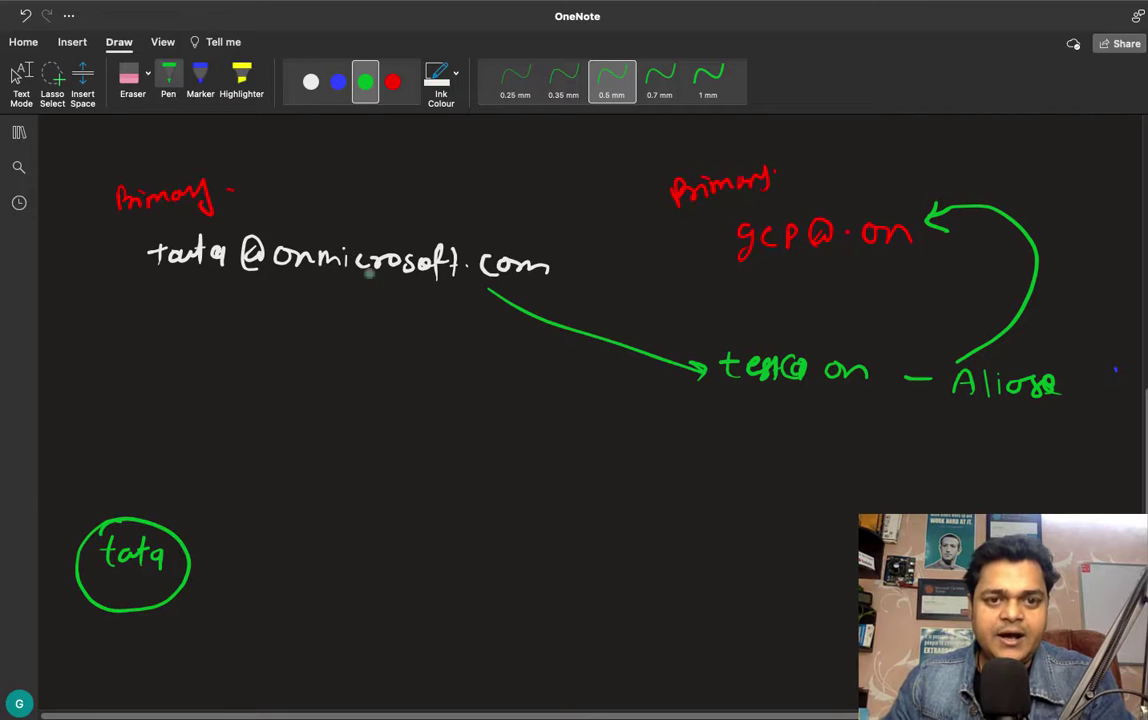
pyautogui.click(392, 82)
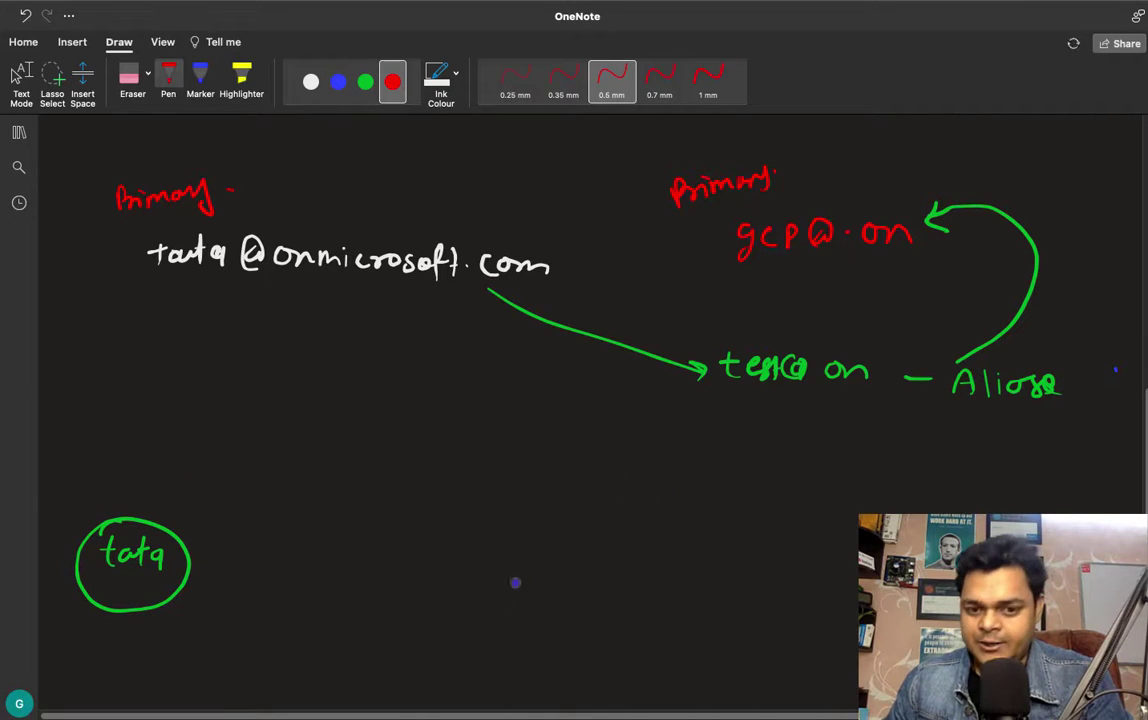
pyautogui.moveTo(488, 562)
pyautogui.mouseDown()
pyautogui.moveTo(471, 594)
pyautogui.moveTo(541, 592)
pyautogui.mouseUp()
pyautogui.moveTo(461, 597); pyautogui.dragTo(484, 551)
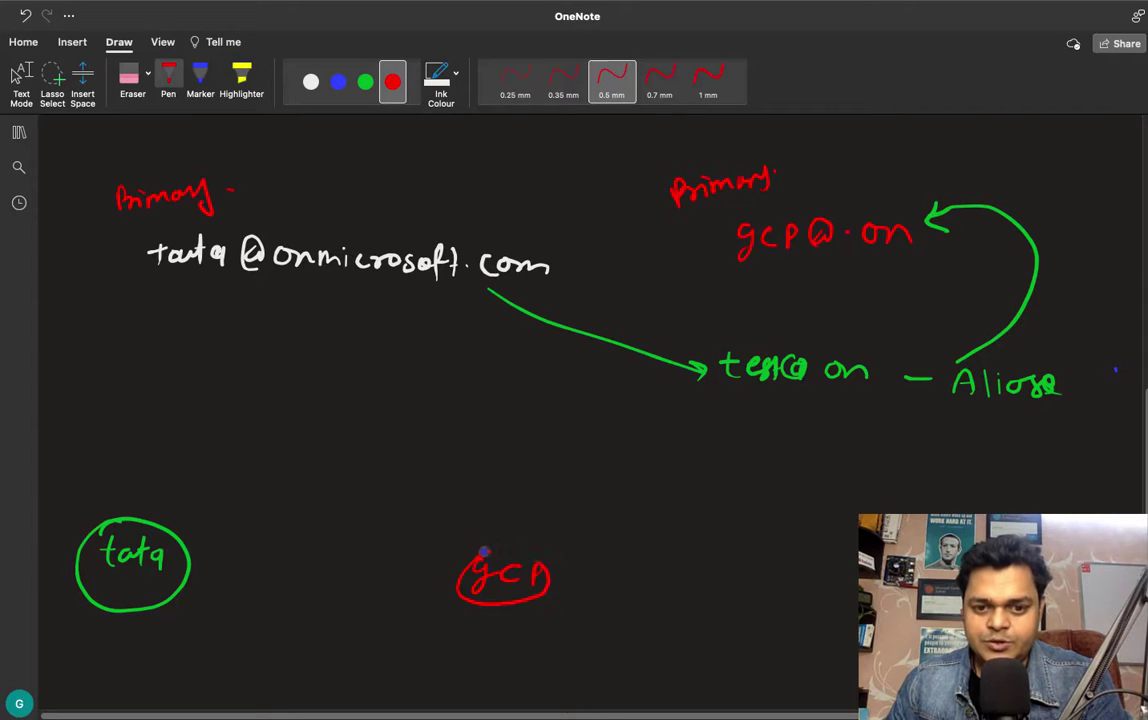
pyautogui.moveTo(810, 582); pyautogui.dragTo(852, 588)
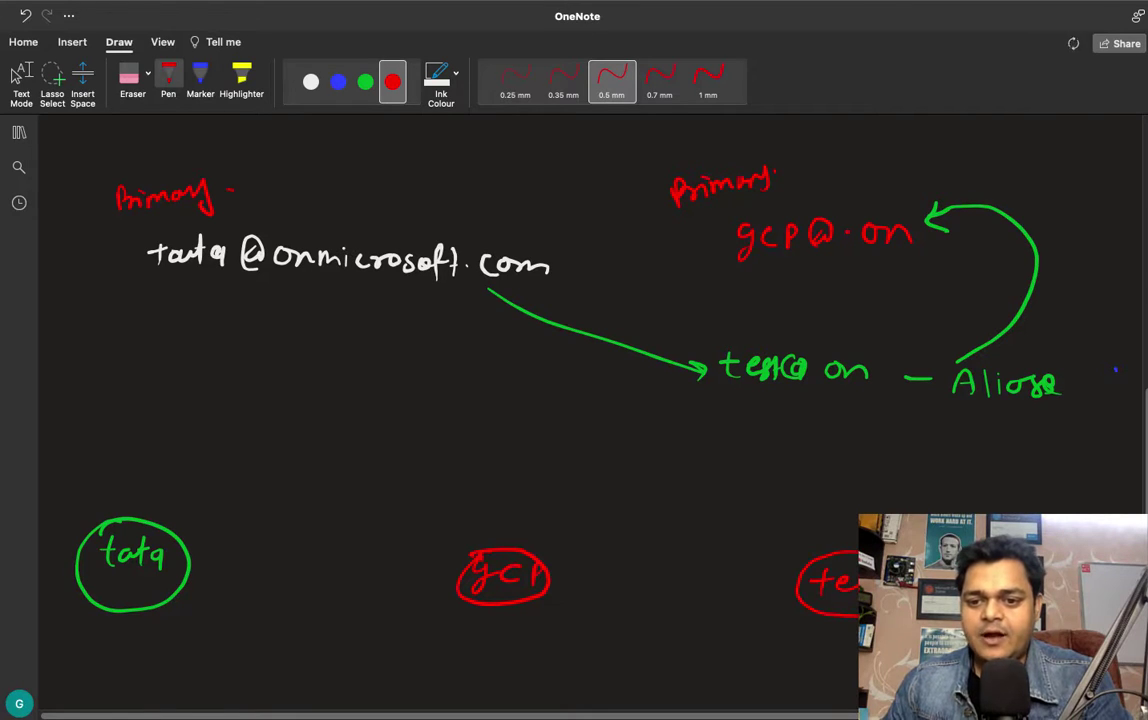
pyautogui.moveTo(858, 561); pyautogui.dragTo(858, 616)
# Step: In green, label gcp 'Mail forwarding' and draw arrows tata→gcp→third address
pyautogui.click(365, 82)
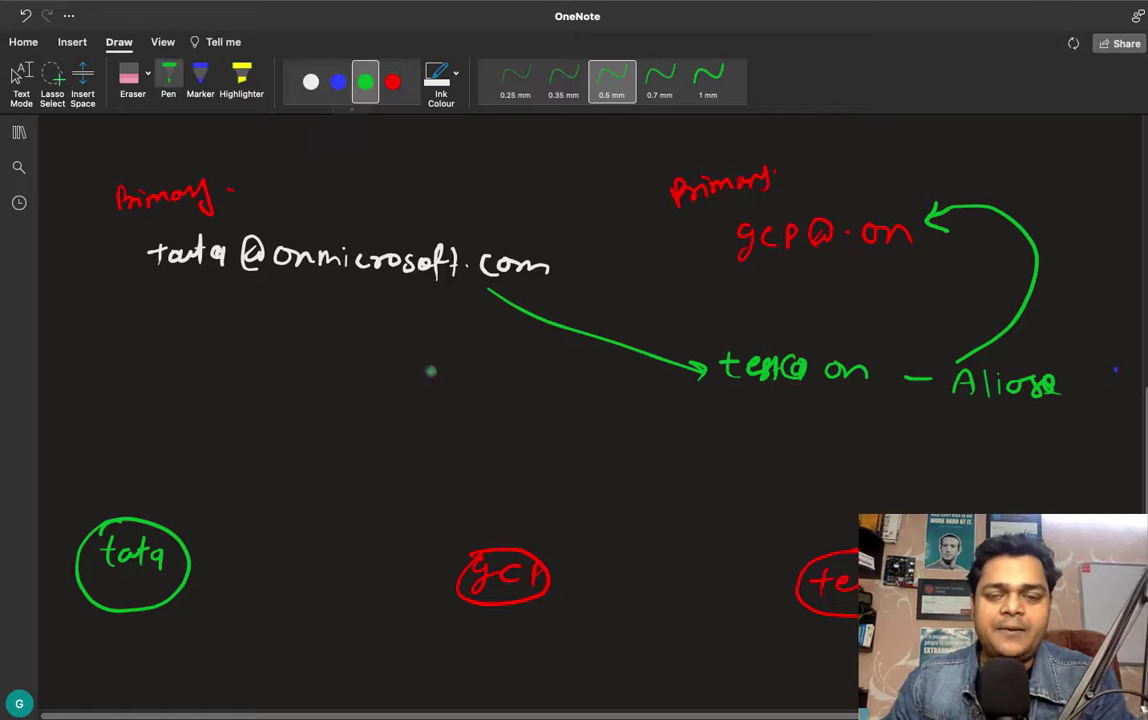
pyautogui.moveTo(468, 648)
pyautogui.mouseDown()
pyautogui.moveTo(546, 625)
pyautogui.moveTo(603, 641)
pyautogui.mouseUp()
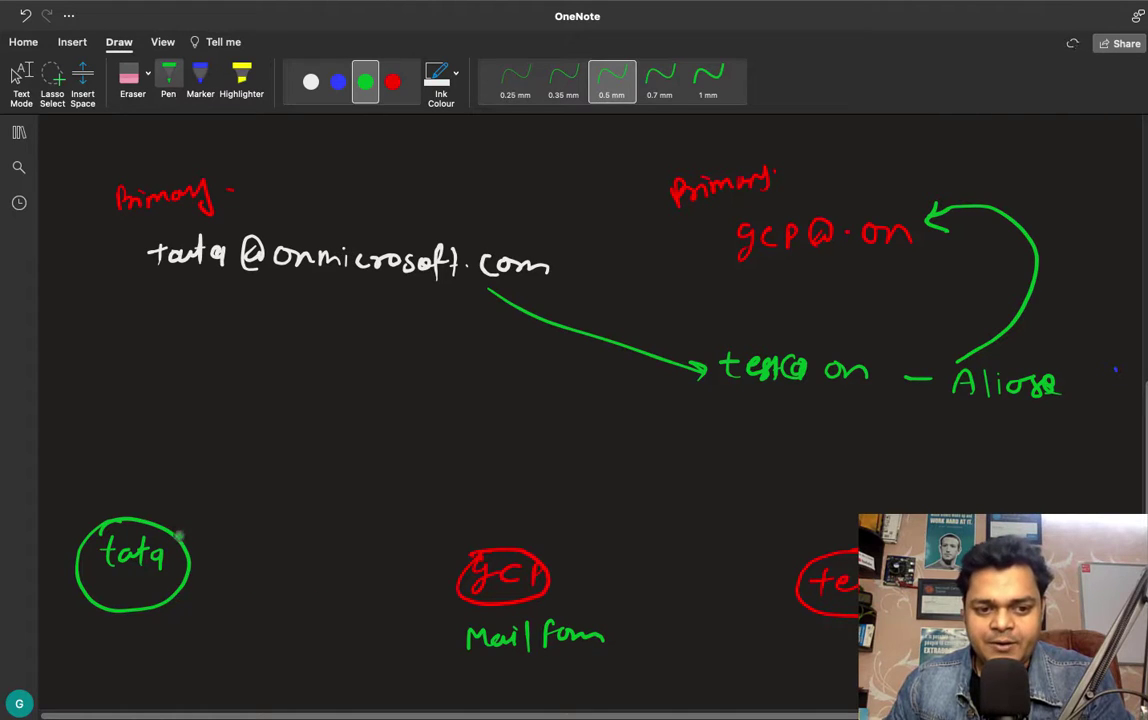
pyautogui.moveTo(177, 536)
pyautogui.mouseDown()
pyautogui.moveTo(294, 516)
pyautogui.moveTo(457, 557)
pyautogui.mouseUp()
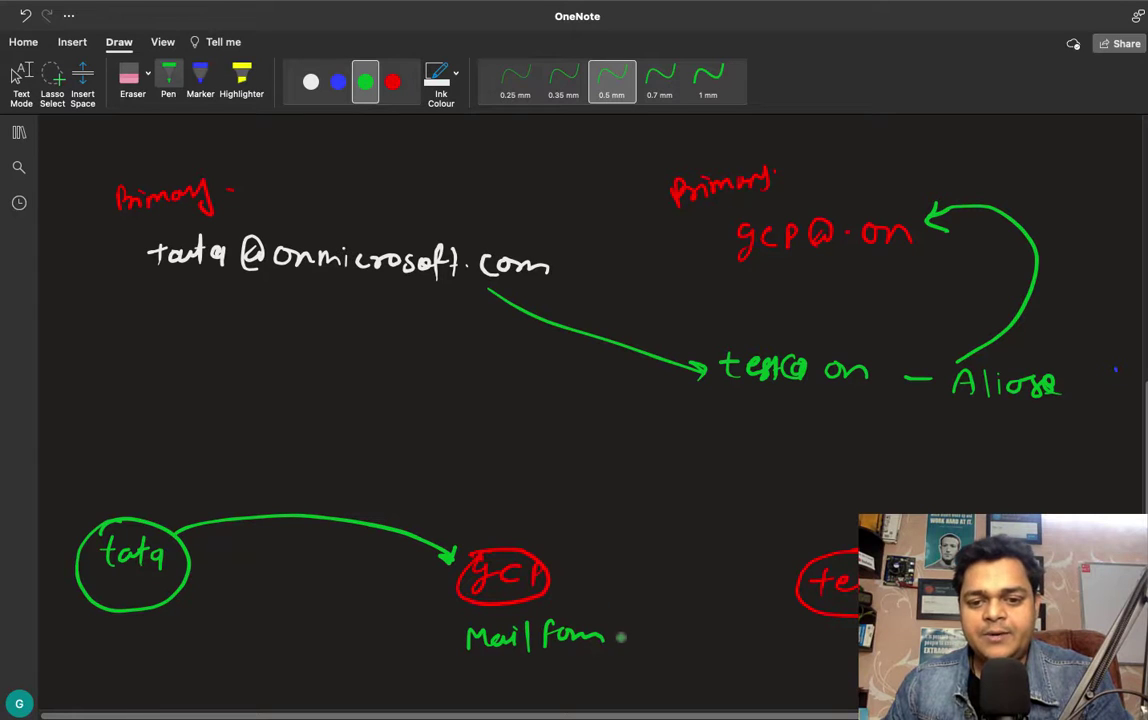
pyautogui.moveTo(622, 640)
pyautogui.mouseDown()
pyautogui.moveTo(653, 656)
pyautogui.moveTo(757, 651)
pyautogui.moveTo(830, 623)
pyautogui.mouseUp()
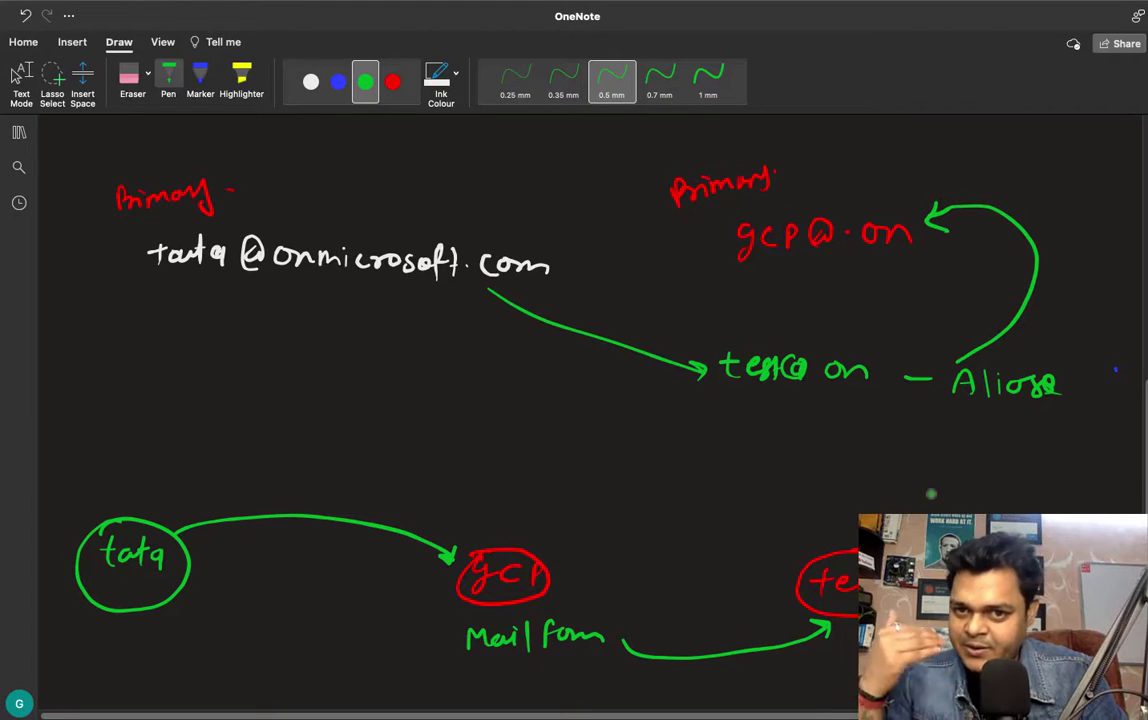
# Step: Scroll to the page top, move to the desktop Space, and open the recorder's options
pyautogui.scroll(10, 931, 494)
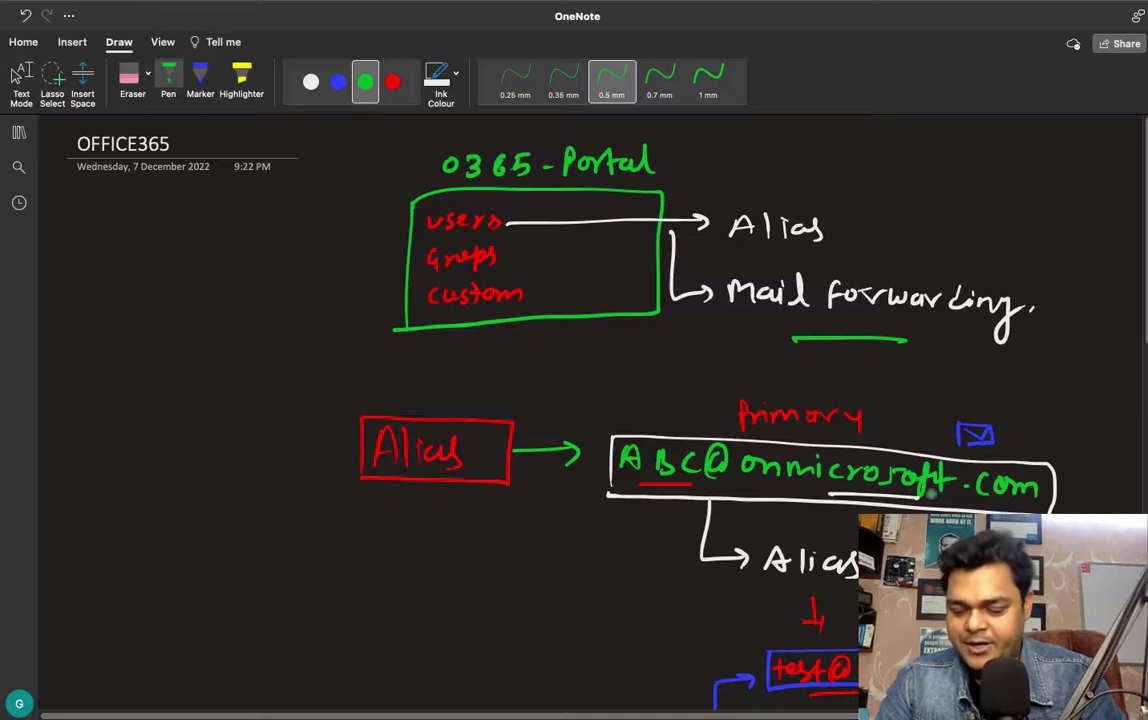
pyautogui.hotkey('ctrl', 'Left')
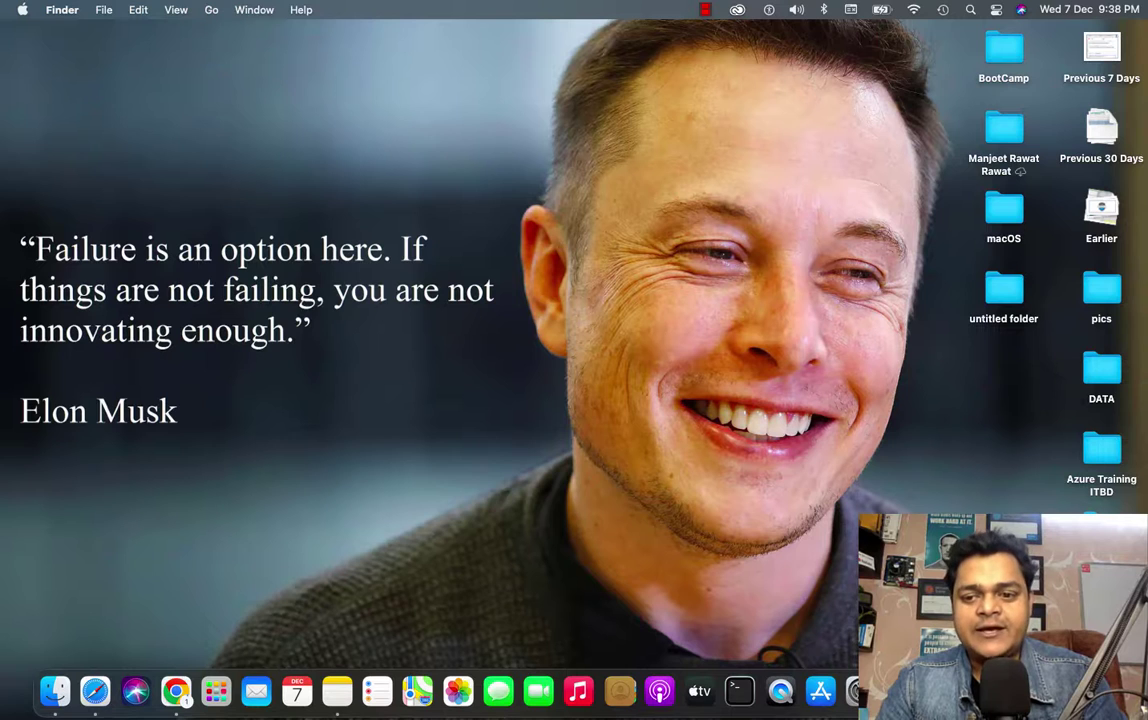
pyautogui.rightClick(1020, 690)
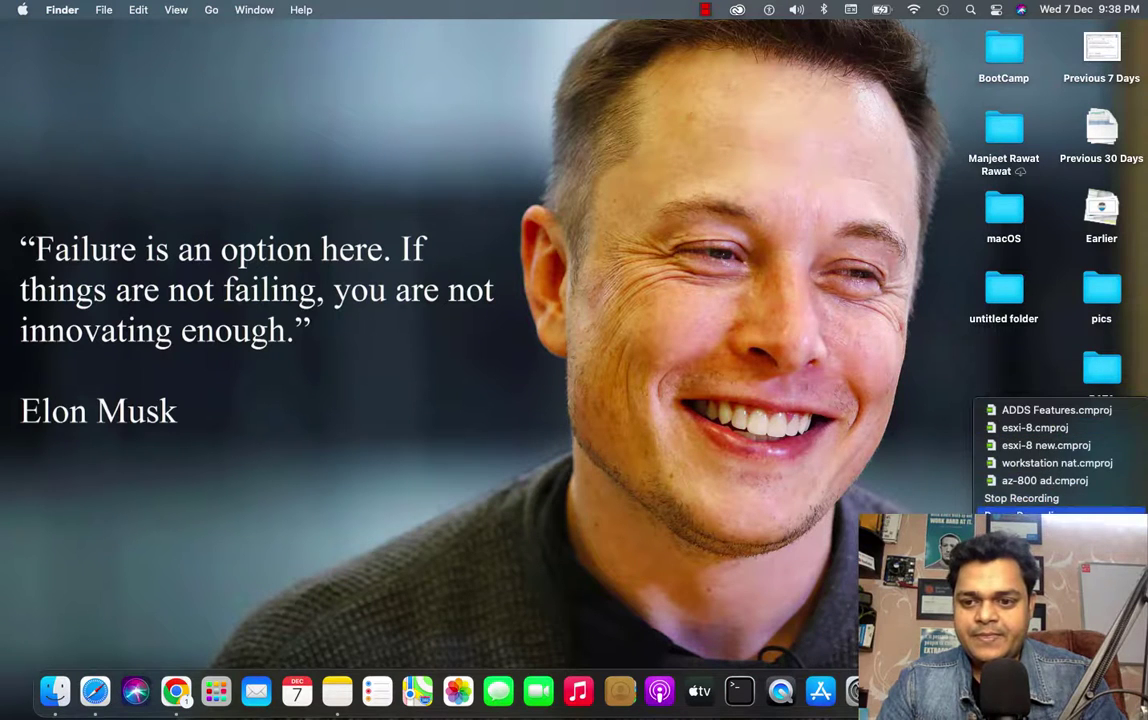